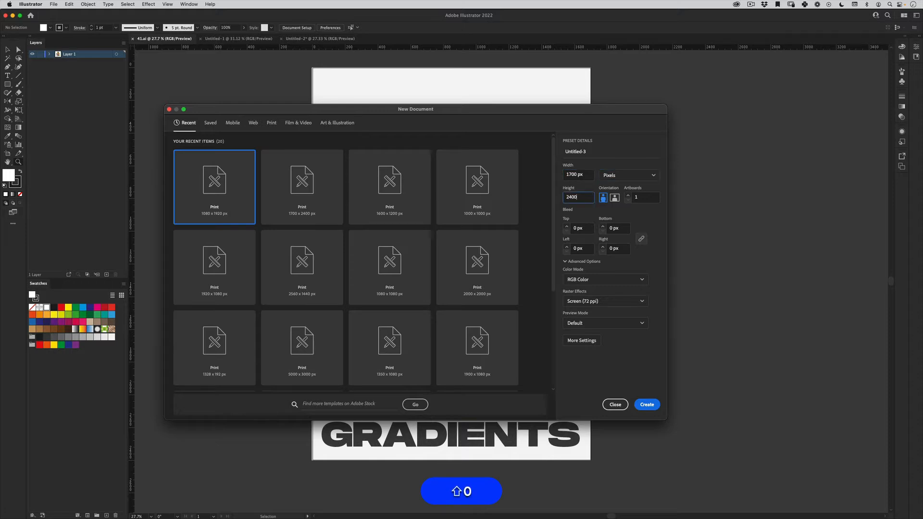
- Create a new RGB document 1700 px wide and 2400 px high with one artboard
{"action": "key", "text": "Return"}
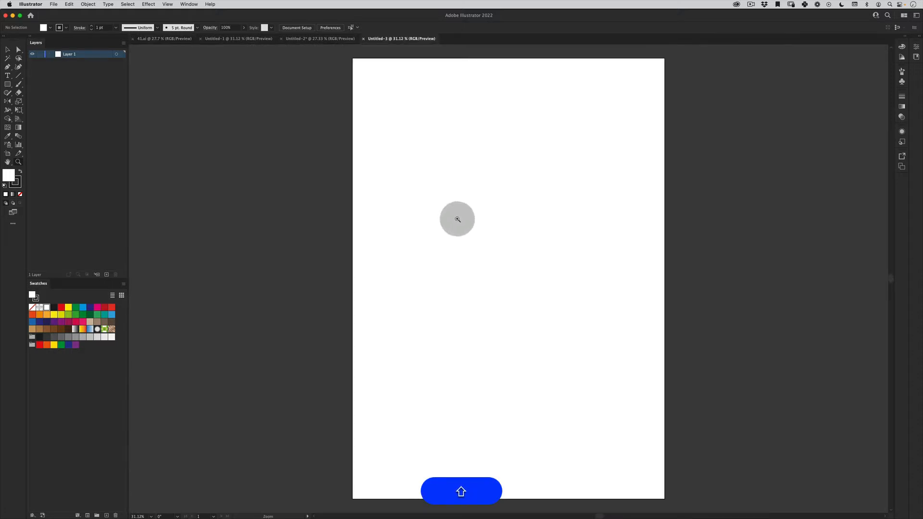
{"action": "key", "text": "space"}
{"action": "key", "text": "z"}
{"action": "left_click_drag", "start_coordinate": [478, 215], "coordinate": [472, 220]}
{"action": "key", "text": "space"}
{"action": "left_click_drag", "start_coordinate": [472, 220], "coordinate": [475, 223]}
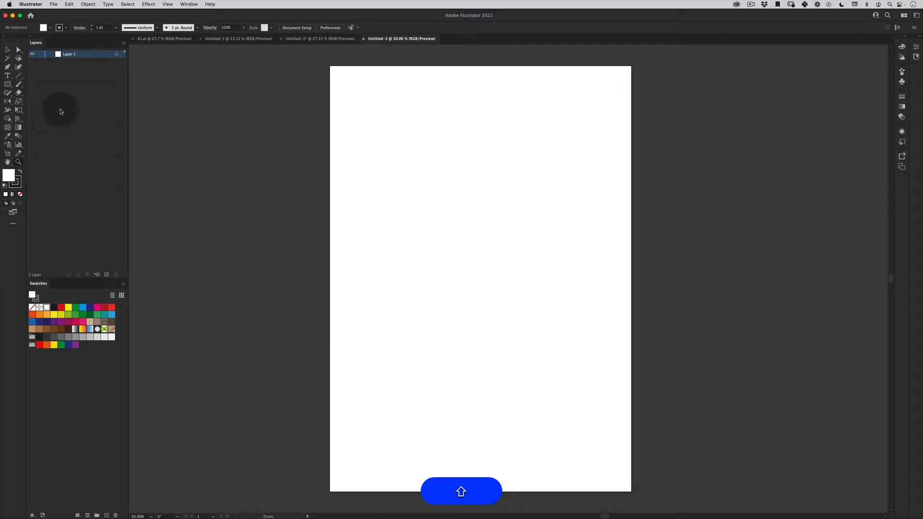
- Place a rectangular grid with 10 horizontal and 10 vertical dividers on the artboard
{"action": "left_click", "coordinate": [20, 77]}
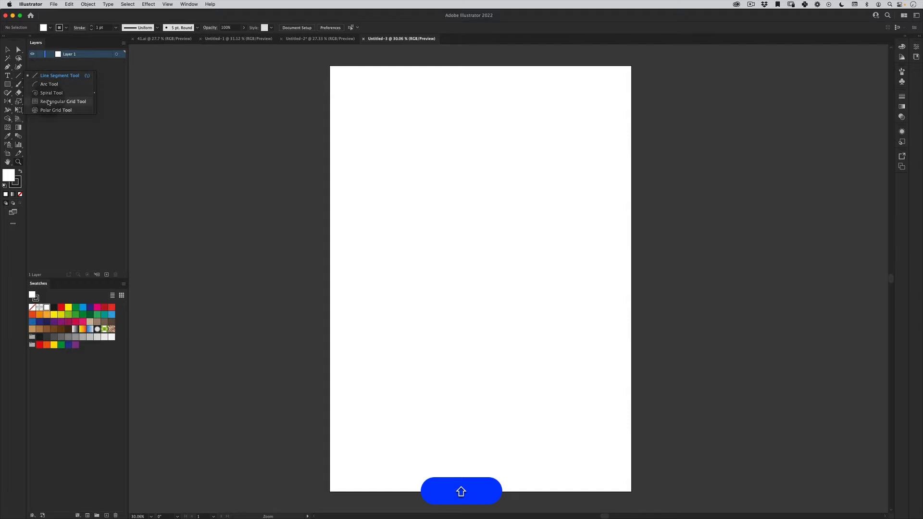
{"action": "left_click", "coordinate": [63, 101]}
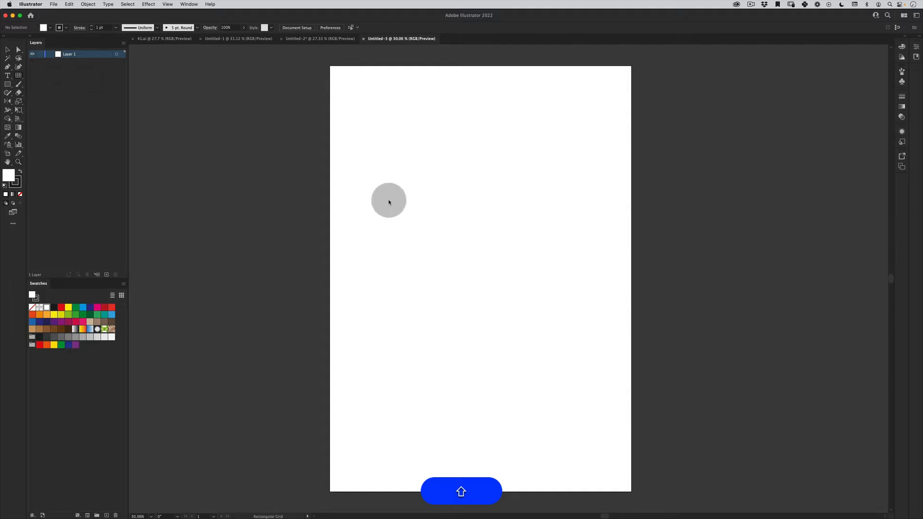
{"action": "left_click", "coordinate": [441, 209]}
{"action": "key", "text": "Tab"}
{"action": "key", "text": "Tab"}
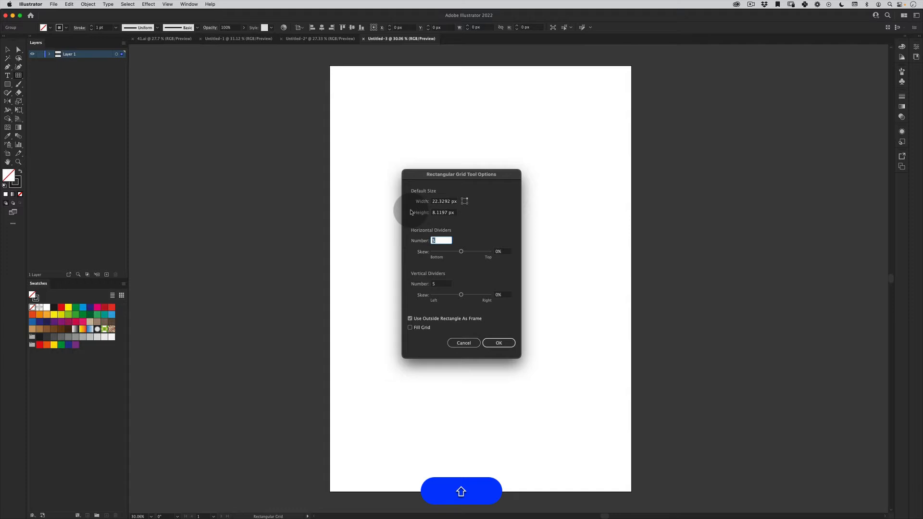
{"action": "type", "text": "10"}
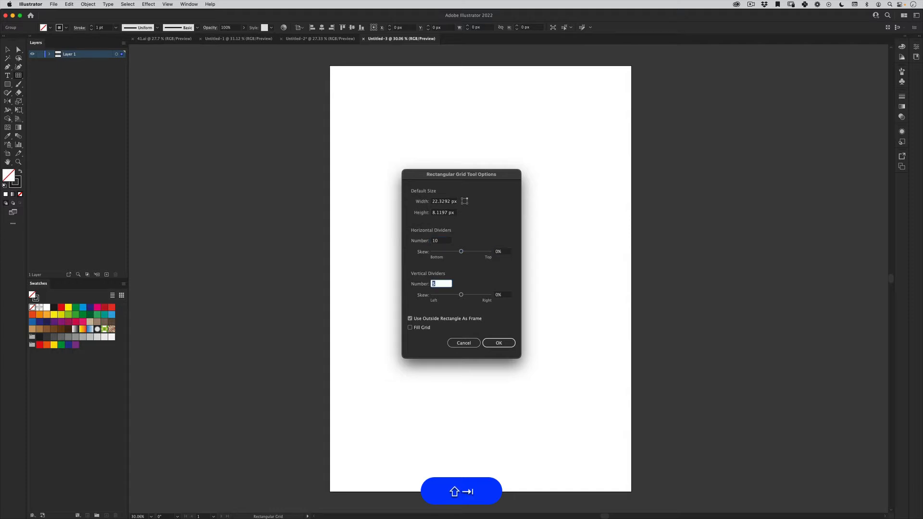
{"action": "left_click", "coordinate": [499, 343]}
- Delete the tiny grid from the artboard
{"action": "key", "text": "shift+Down"}
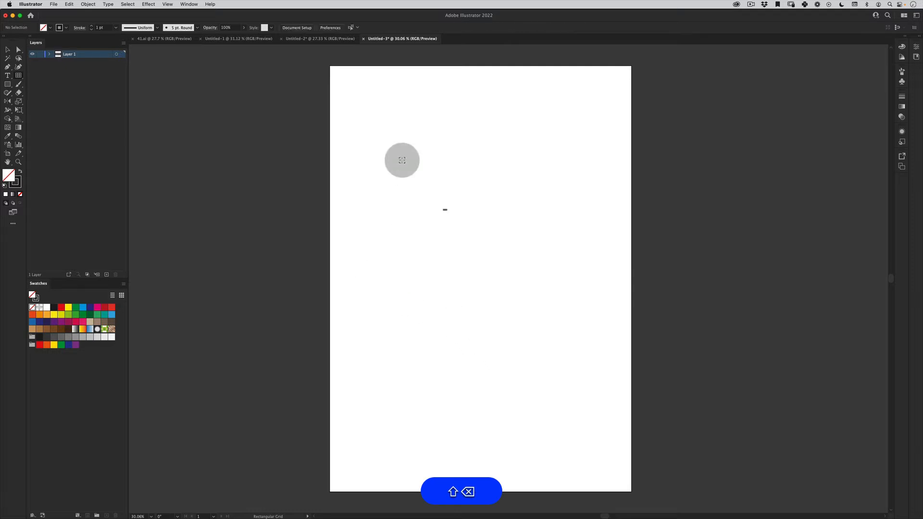
{"action": "key", "text": "shift+v"}
{"action": "key", "text": "shift+BackSpace"}
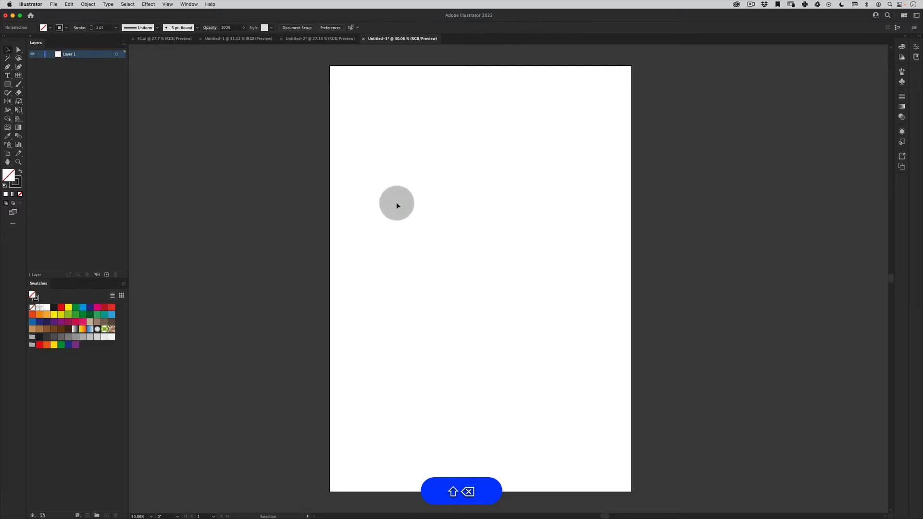
- Create a rectangular grid 1700 px wide and 2400 px high, keeping 10 dividers in each direction
{"action": "left_click", "coordinate": [19, 75]}
{"action": "left_click", "coordinate": [429, 197]}
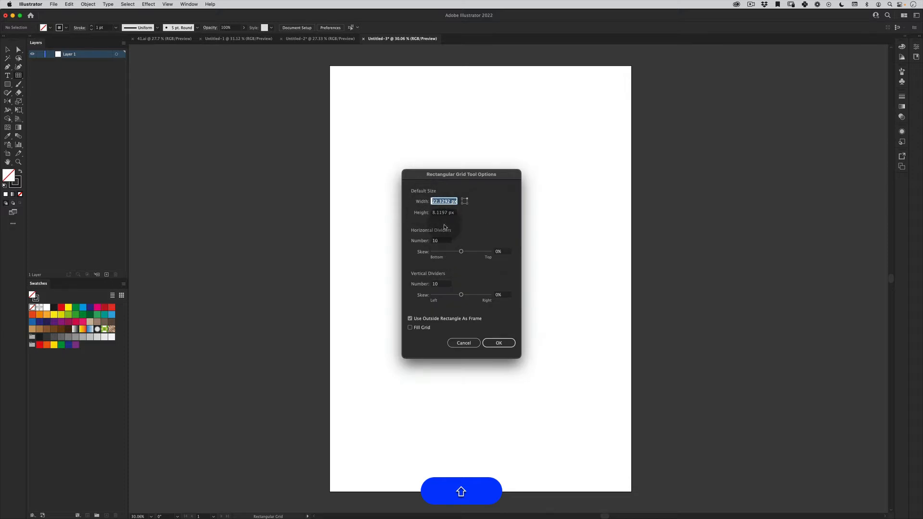
{"action": "type", "text": "1700"}
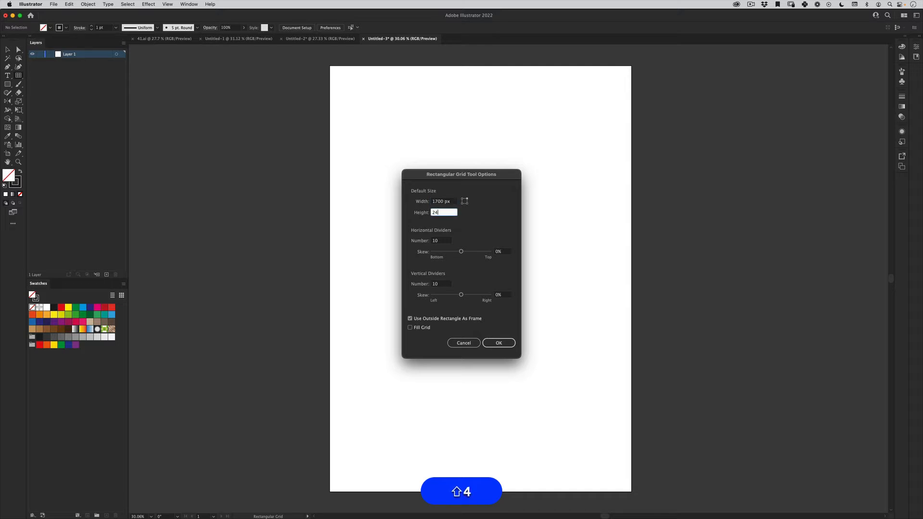
{"action": "key", "text": "shift+Return"}
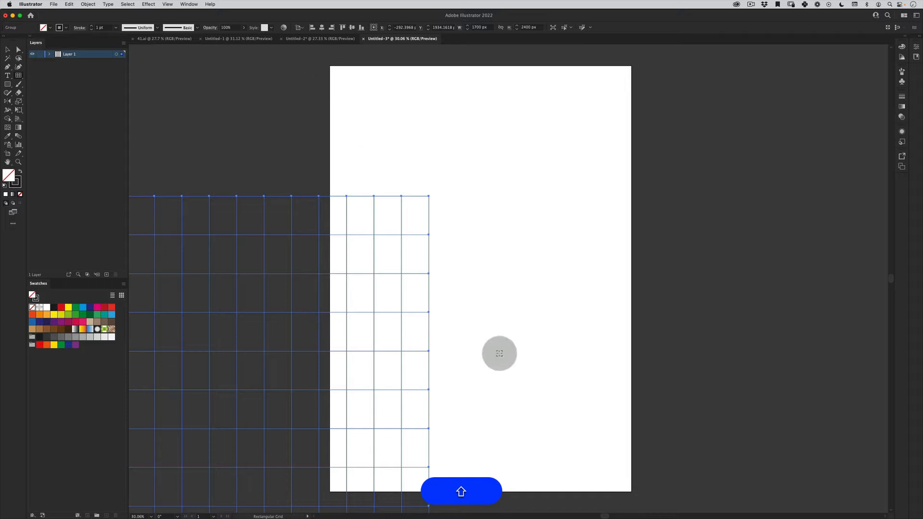
- Align the grid horizontally and vertically to the centre of the artboard
{"action": "key", "text": "shift+v"}
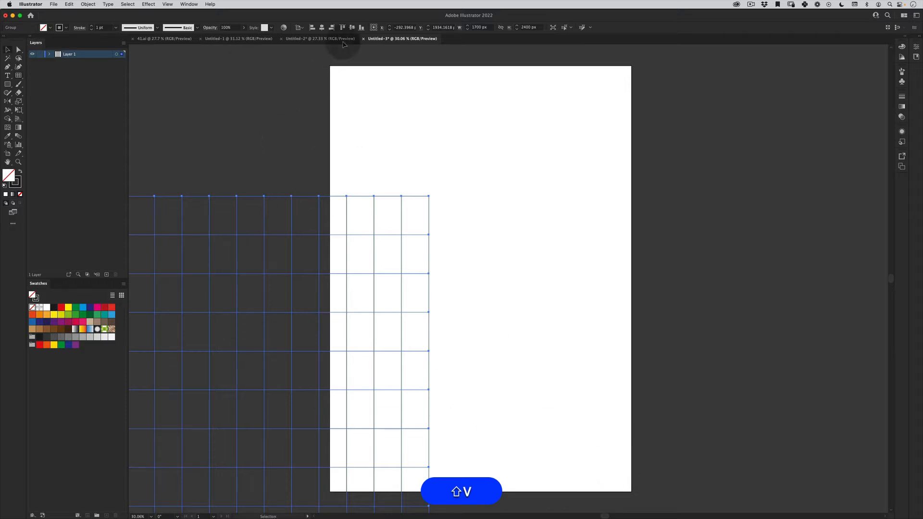
{"action": "left_click", "coordinate": [332, 27]}
{"action": "left_click", "coordinate": [354, 29]}
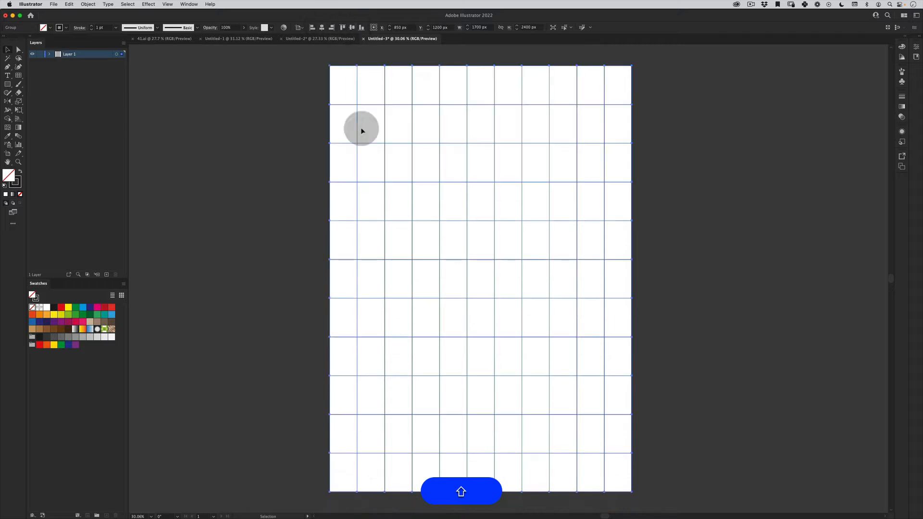
- Try converting the whole grid into guides, and undo the conversion
{"action": "key", "text": "shift+v"}
{"action": "left_click", "coordinate": [262, 361]}
{"action": "left_click_drag", "start_coordinate": [668, 157], "coordinate": [294, 425]}
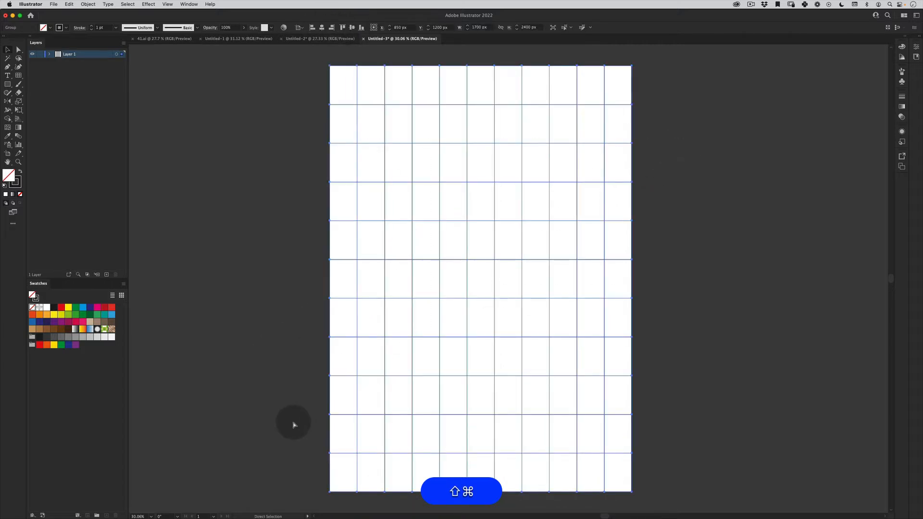
{"action": "key", "text": "shift+super+5"}
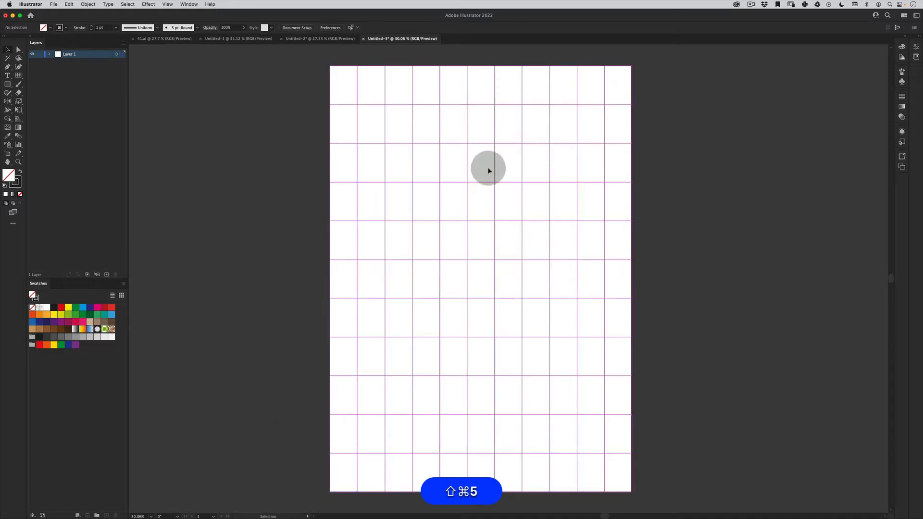
{"action": "key", "text": "super+z"}
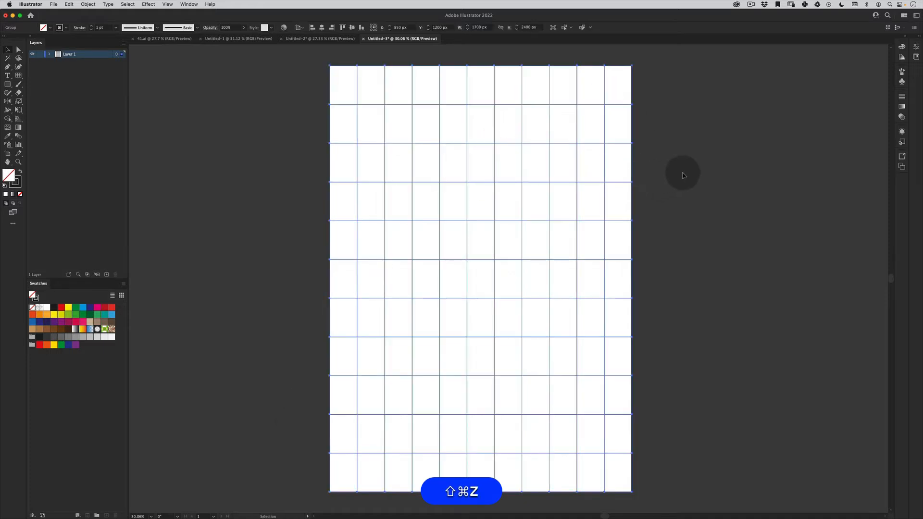
- Convert the selected grid into guides with Make Guides
{"action": "left_click", "coordinate": [189, 4]}
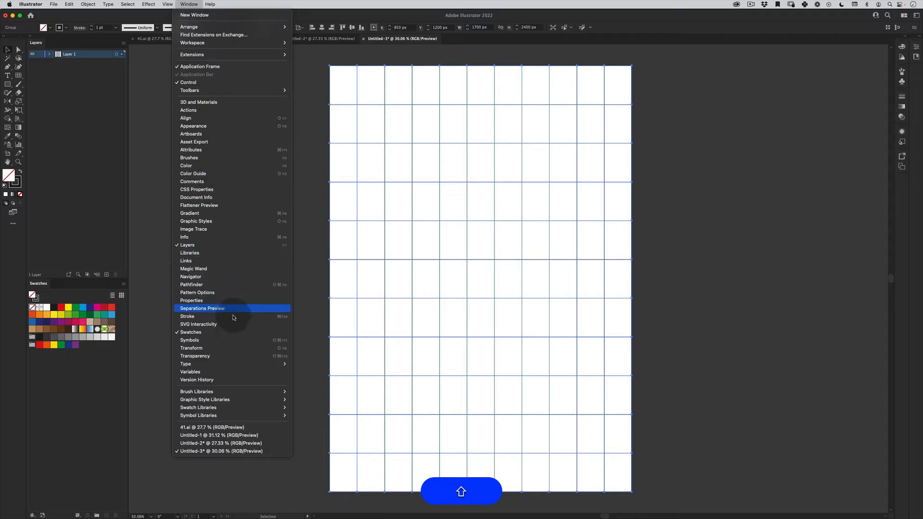
{"action": "mouse_move", "coordinate": [149, 3]}
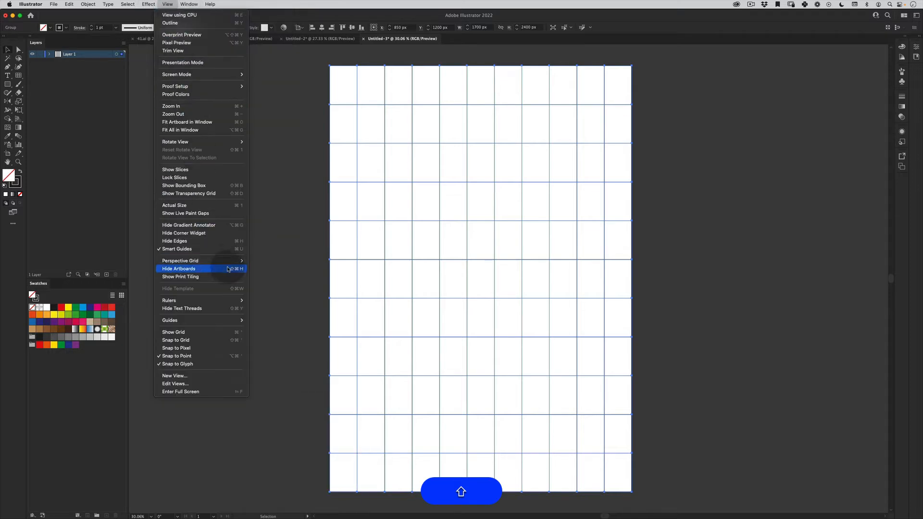
{"action": "mouse_move", "coordinate": [238, 321]}
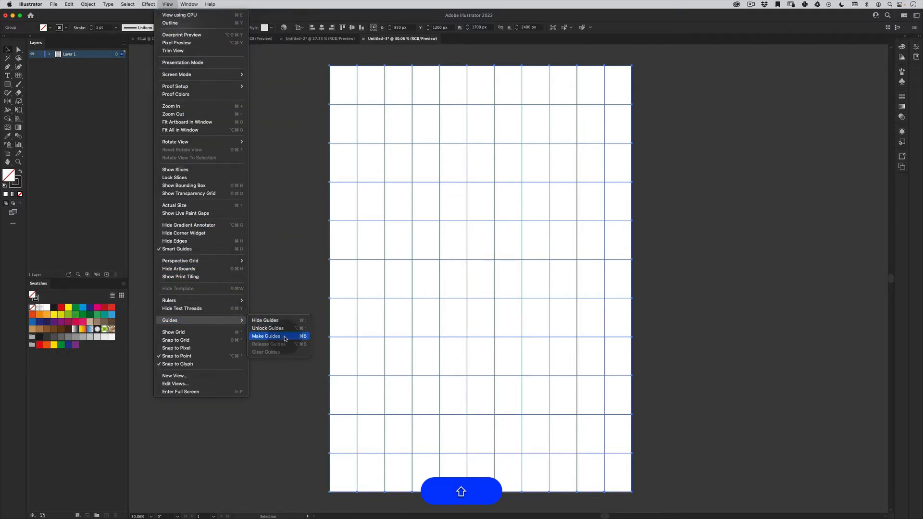
{"action": "left_click", "coordinate": [285, 337]}
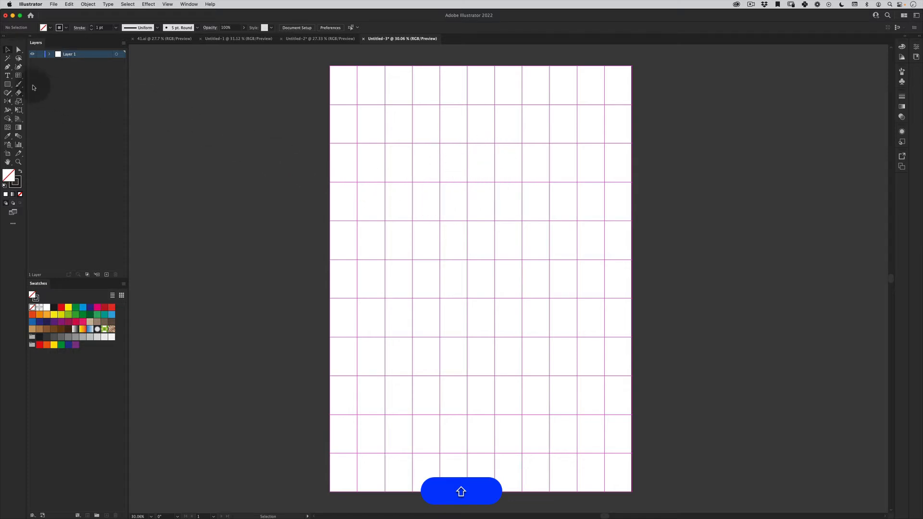
- Draw a circle about 309 px wide, two columns across, starting where the artboard's left edge meets the second inner horizontal guide
{"action": "left_click", "coordinate": [10, 87]}
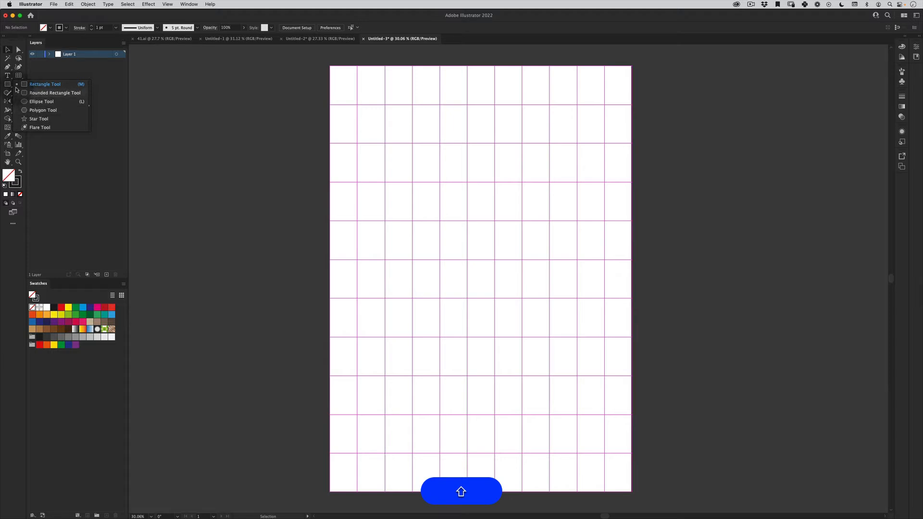
{"action": "left_click", "coordinate": [39, 102]}
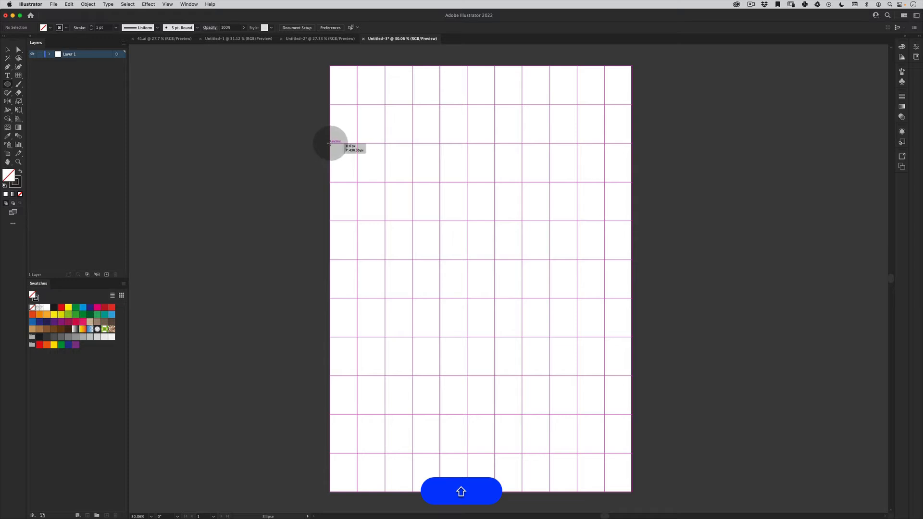
{"action": "left_click_drag", "start_coordinate": [330, 143], "coordinate": [385, 182]}
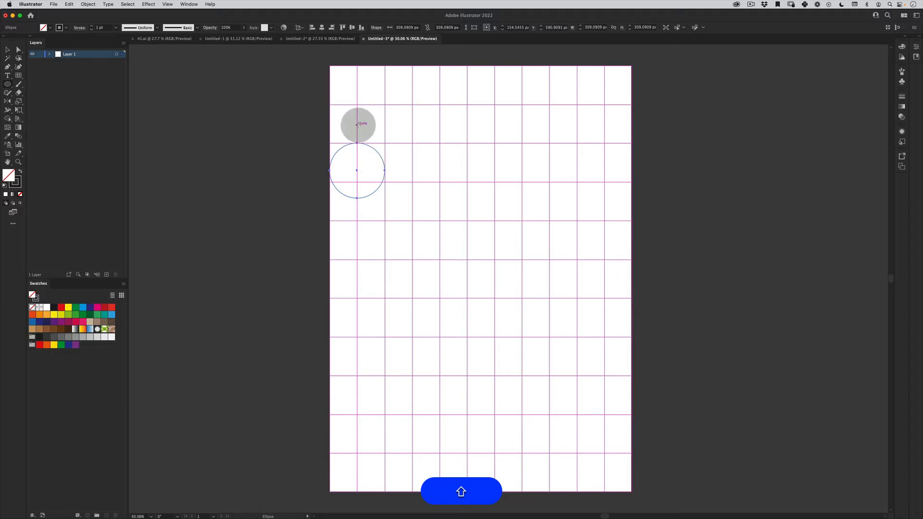
{"action": "key", "text": "shift+v"}
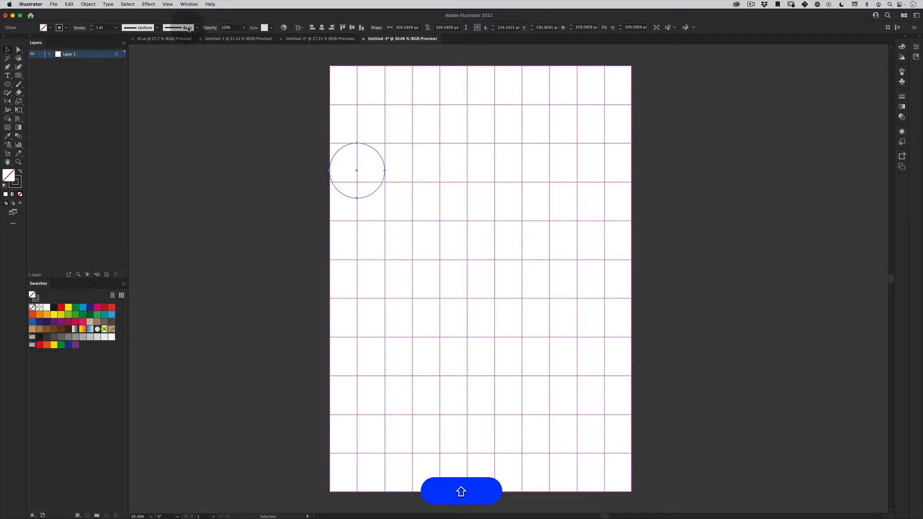
- Open the Pop Art swatch library from the Art History set, enlarge it to show all groups, and place it beside the artboard
{"action": "left_click", "coordinate": [190, 4]}
{"action": "mouse_move", "coordinate": [269, 408]}
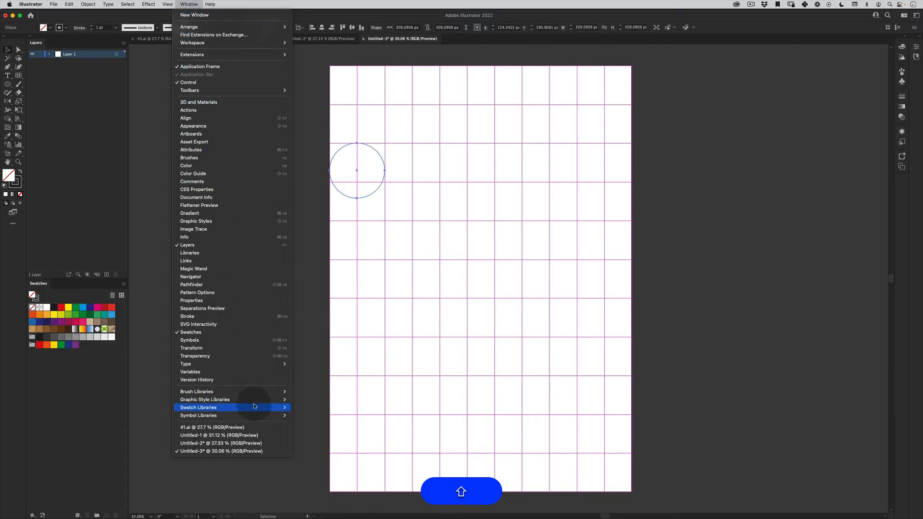
{"action": "mouse_move", "coordinate": [318, 332]}
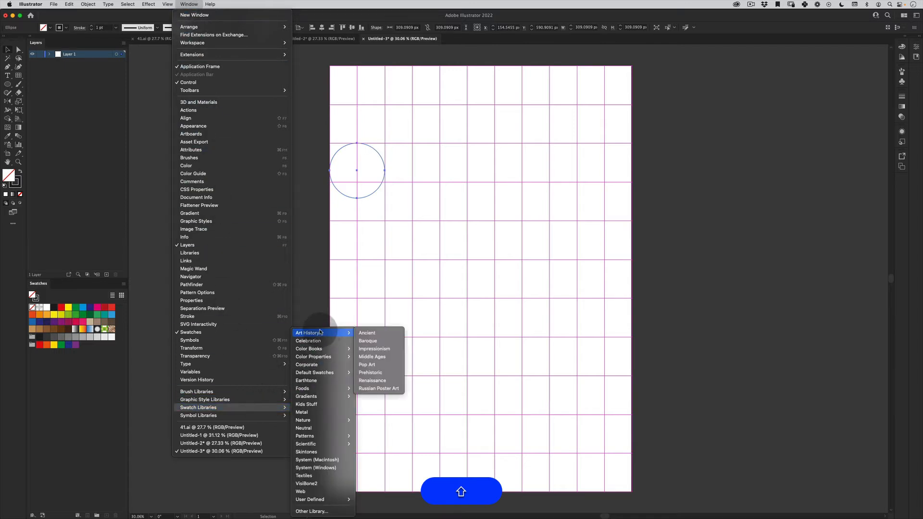
{"action": "left_click", "coordinate": [388, 365]}
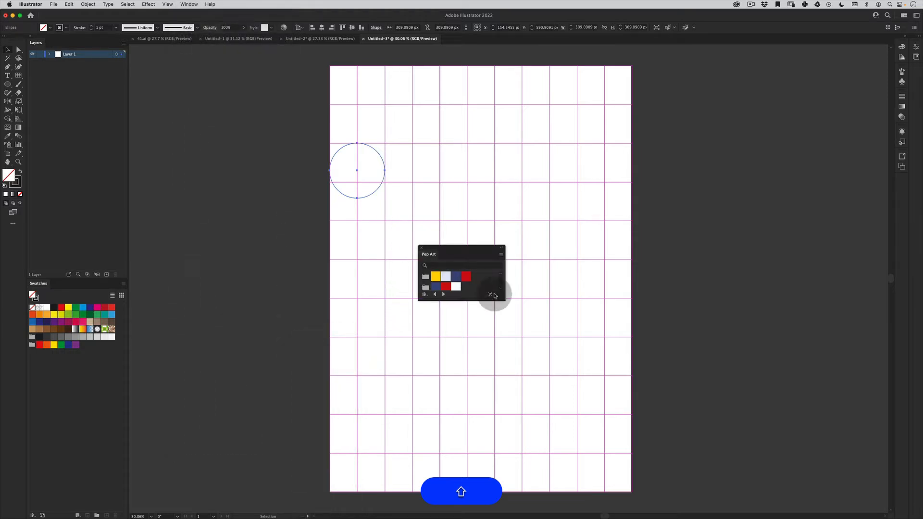
{"action": "left_click_drag", "start_coordinate": [503, 295], "coordinate": [572, 432]}
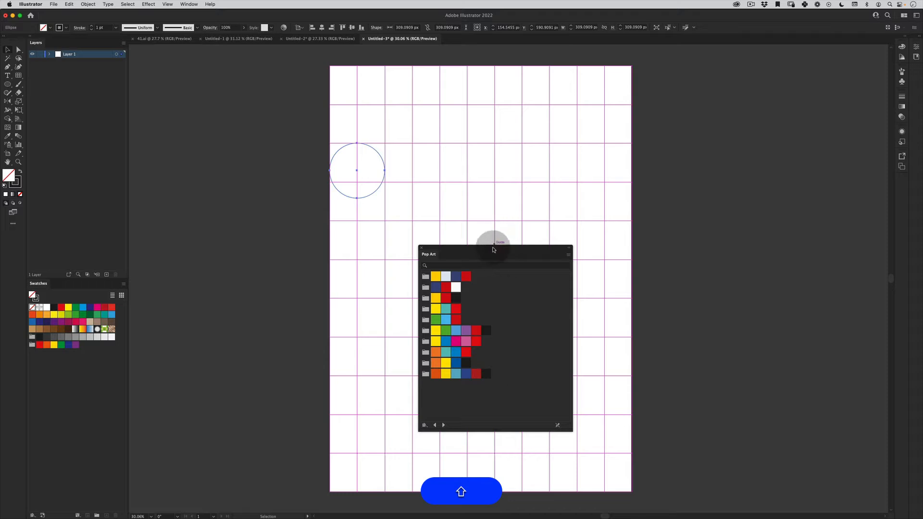
{"action": "left_click_drag", "start_coordinate": [462, 249], "coordinate": [672, 117]}
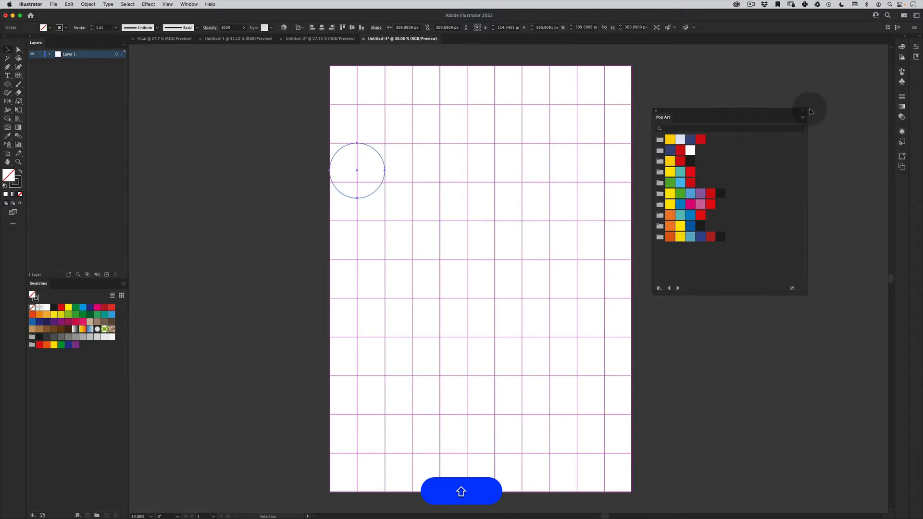
- Try the small thumbnail view for the Pop Art swatches and return to the large thumbnail view
{"action": "left_click", "coordinate": [803, 120]}
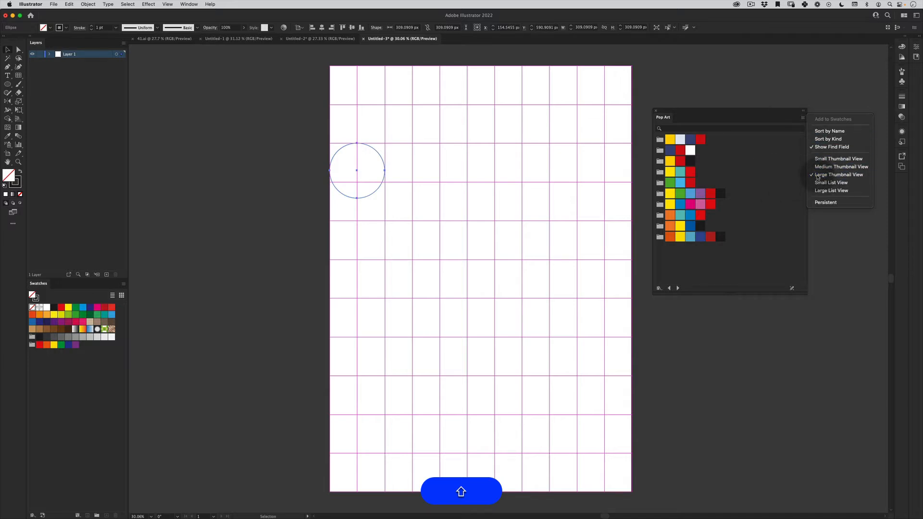
{"action": "left_click", "coordinate": [831, 158]}
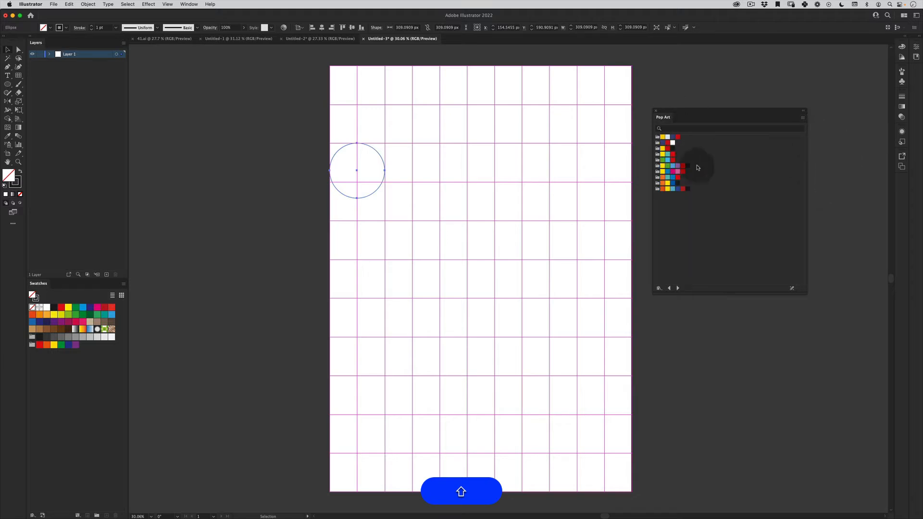
{"action": "left_click", "coordinate": [802, 118]}
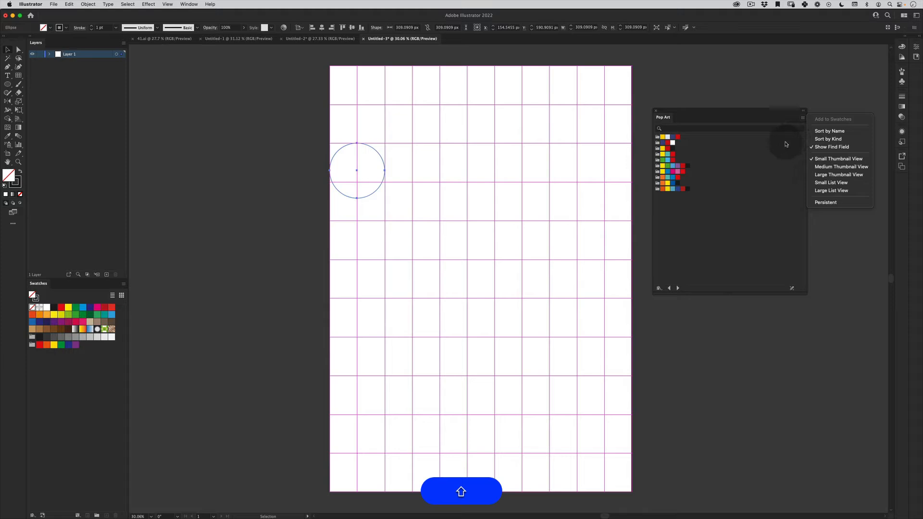
{"action": "left_click", "coordinate": [839, 176]}
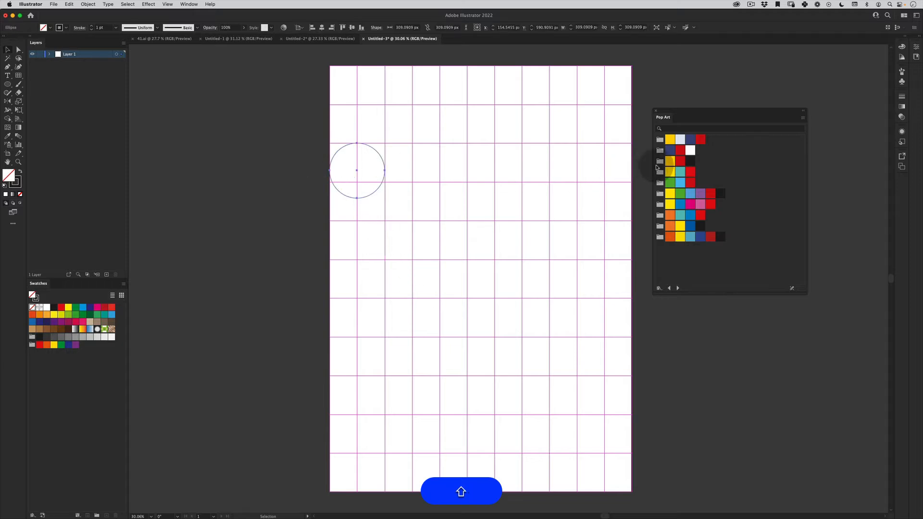
- Fill the circle with the yellow swatch from the third Pop Art colour group and keep the circle selected
{"action": "left_click", "coordinate": [671, 163]}
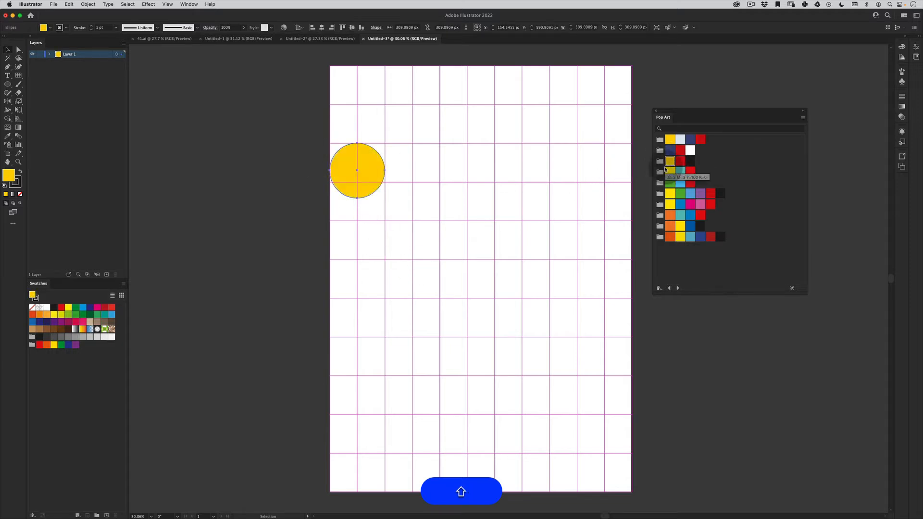
{"action": "left_click", "coordinate": [261, 281]}
{"action": "scroll", "coordinate": [379, 193], "scroll_direction": "down", "scroll_amount": 1}
{"action": "left_click", "coordinate": [366, 167]}
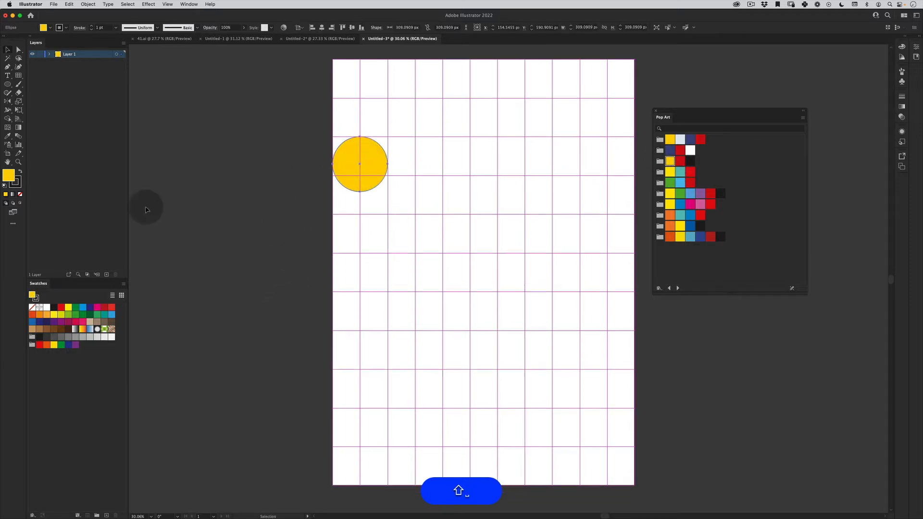
- Remove the yellow circle's stroke and place a copy of the circle straight below it on the artboard's bottom edge
{"action": "key", "text": "x"}
{"action": "left_click", "coordinate": [20, 195]}
{"action": "key", "text": "v"}
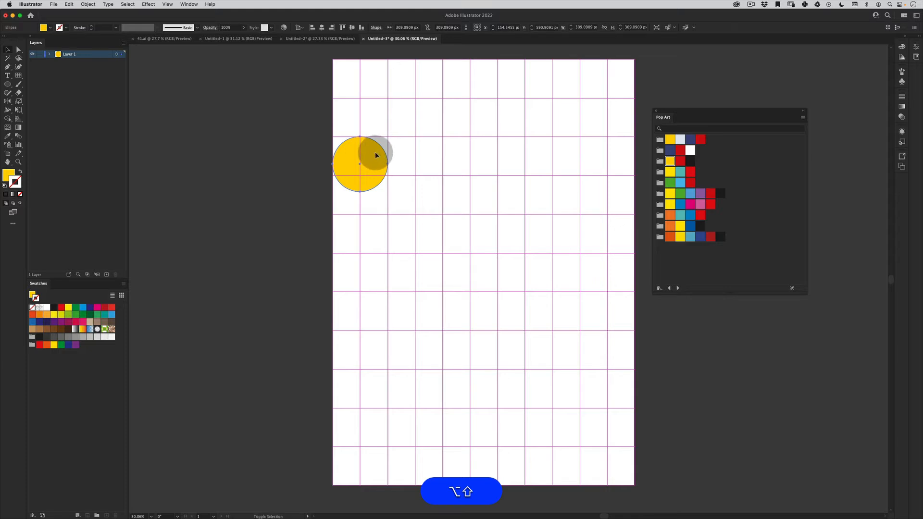
{"action": "left_click", "coordinate": [380, 196]}
{"action": "left_click_drag", "start_coordinate": [373, 155], "coordinate": [414, 450]}
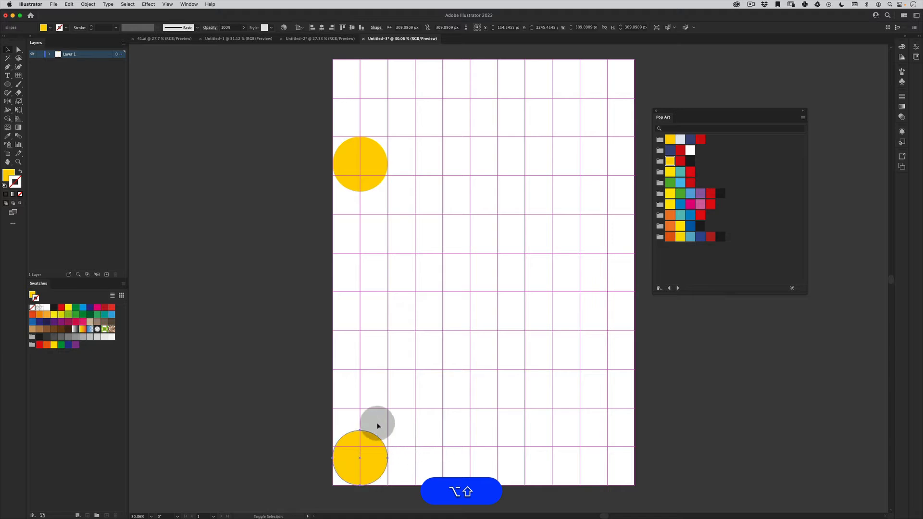
{"action": "left_click", "coordinate": [289, 407]}
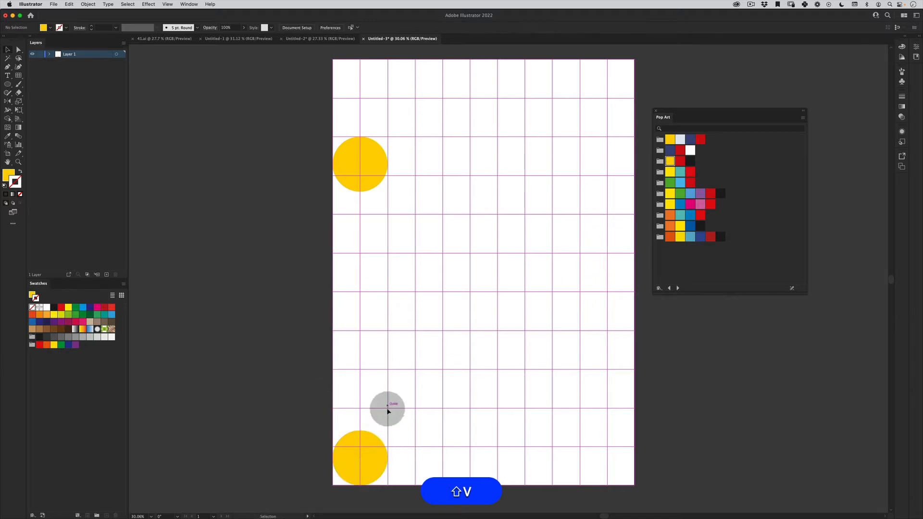
- Fill the bottom circle with the white swatch from the second Pop Art colour group, leaving its stroke at none
{"action": "left_click", "coordinate": [376, 442]}
{"action": "left_click", "coordinate": [690, 151], "text": "shift"}
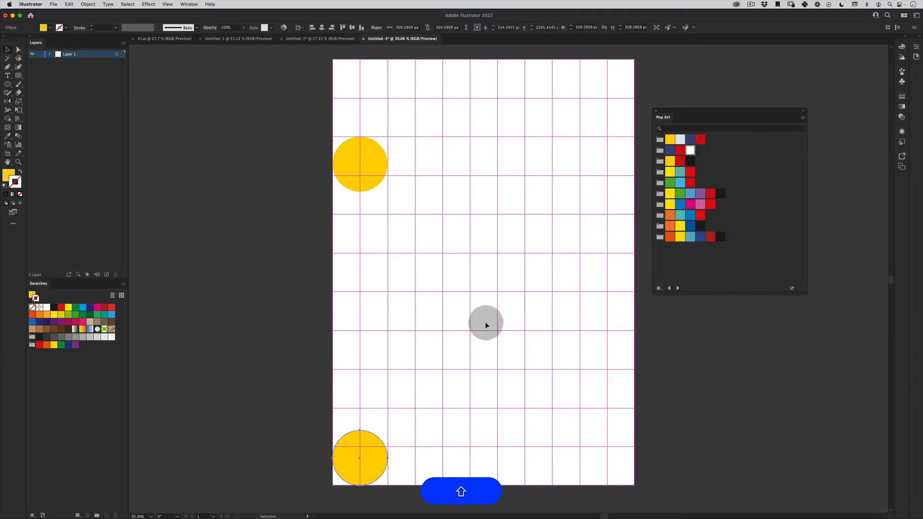
{"action": "left_click", "coordinate": [690, 150], "text": "shift+super"}
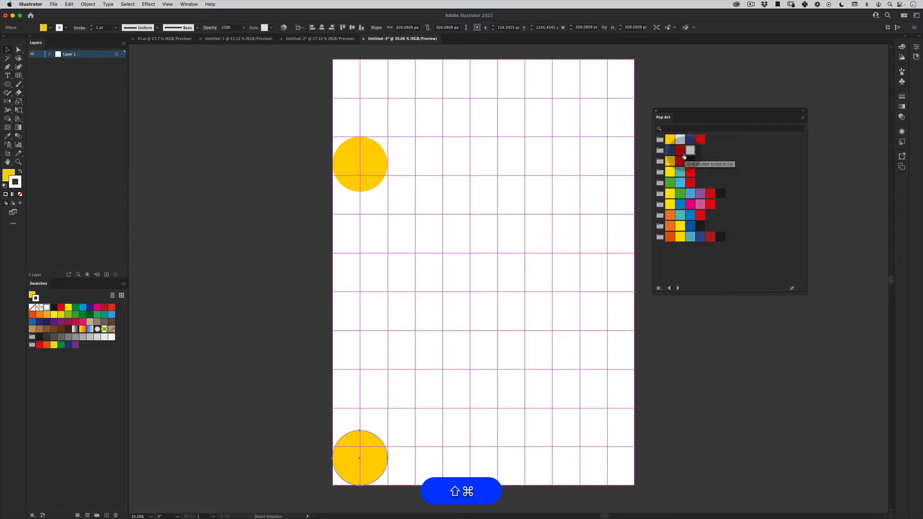
{"action": "key", "text": "x"}
{"action": "left_click", "coordinate": [691, 150]}
{"action": "key", "text": "v"}
- Blend the yellow circle with the white circle at the artboard's bottom edge and deselect the result
{"action": "left_click", "coordinate": [417, 346]}
{"action": "left_click_drag", "start_coordinate": [409, 371], "coordinate": [321, 484]}
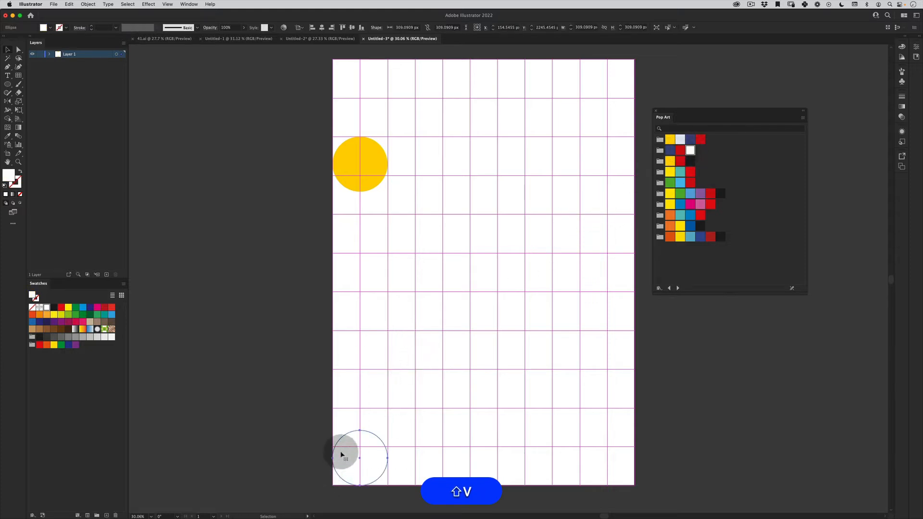
{"action": "left_click_drag", "start_coordinate": [438, 98], "coordinate": [293, 293]}
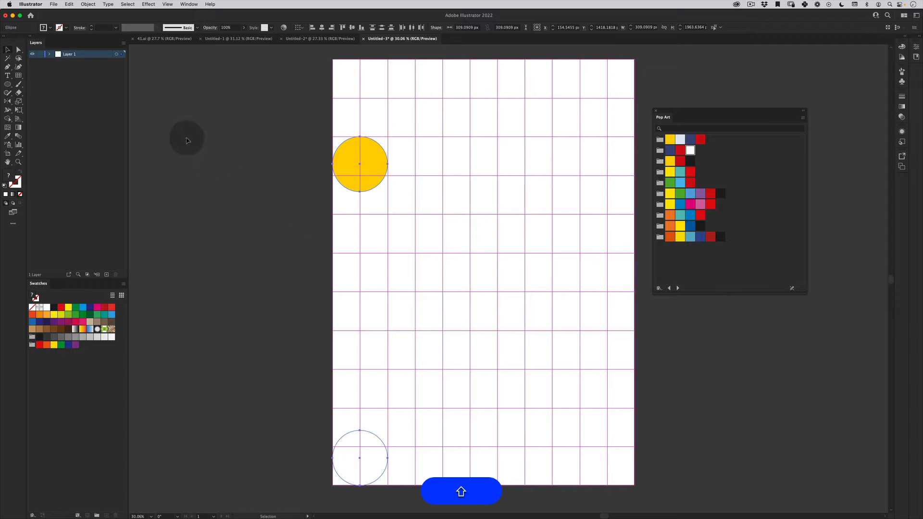
{"action": "left_click", "coordinate": [88, 4]}
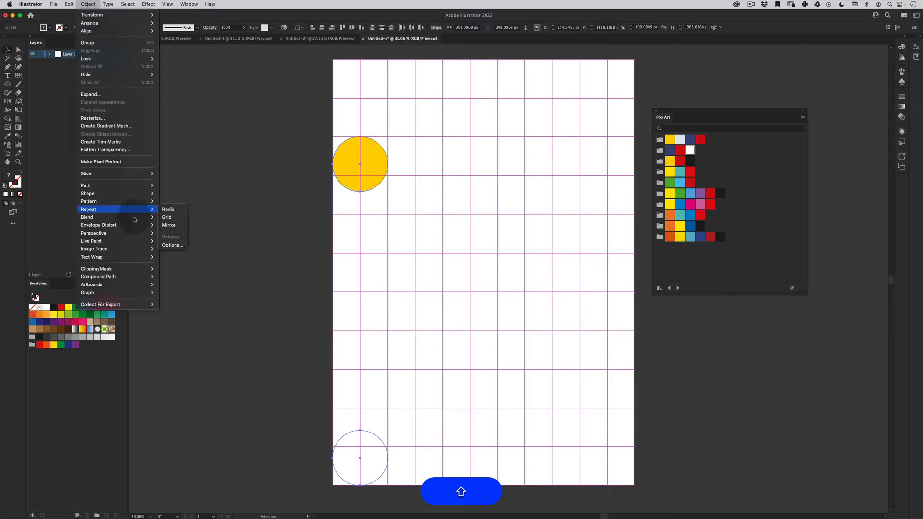
{"action": "mouse_move", "coordinate": [135, 220]}
{"action": "left_click", "coordinate": [174, 218]}
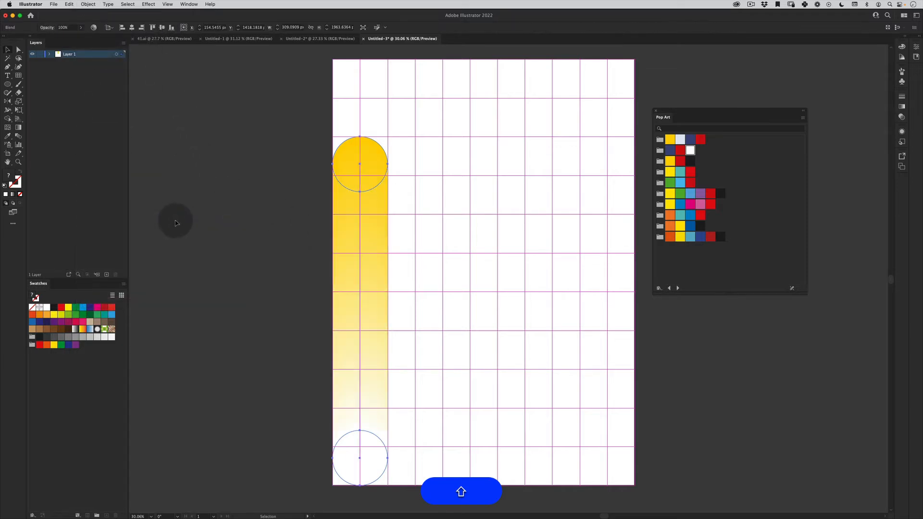
{"action": "left_click", "coordinate": [390, 263]}
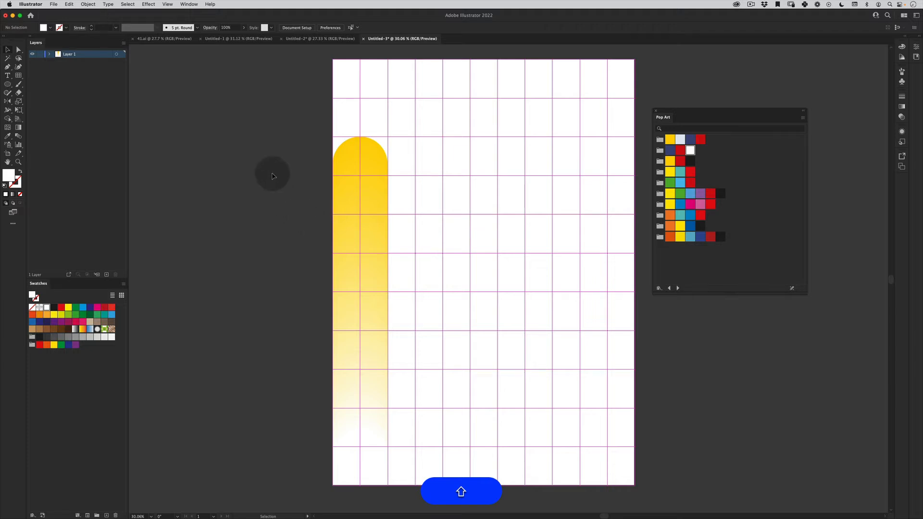
- Set the blend's spacing to Smooth Color in its blend options and deselect it
{"action": "left_click_drag", "start_coordinate": [272, 174], "coordinate": [408, 382]}
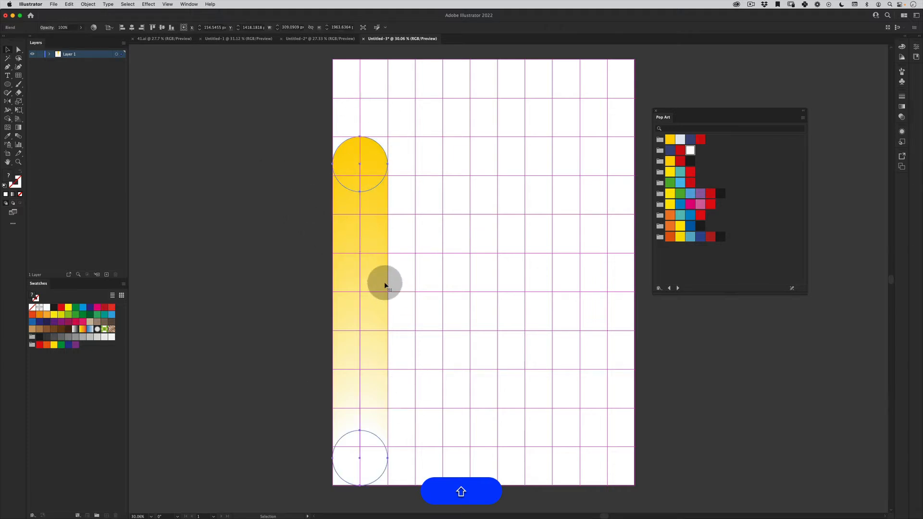
{"action": "left_click", "coordinate": [88, 4]}
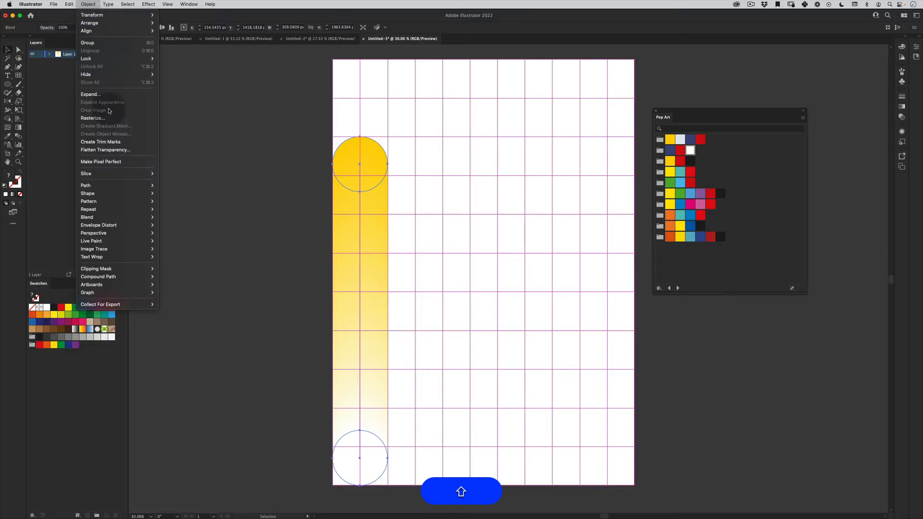
{"action": "mouse_move", "coordinate": [139, 219]}
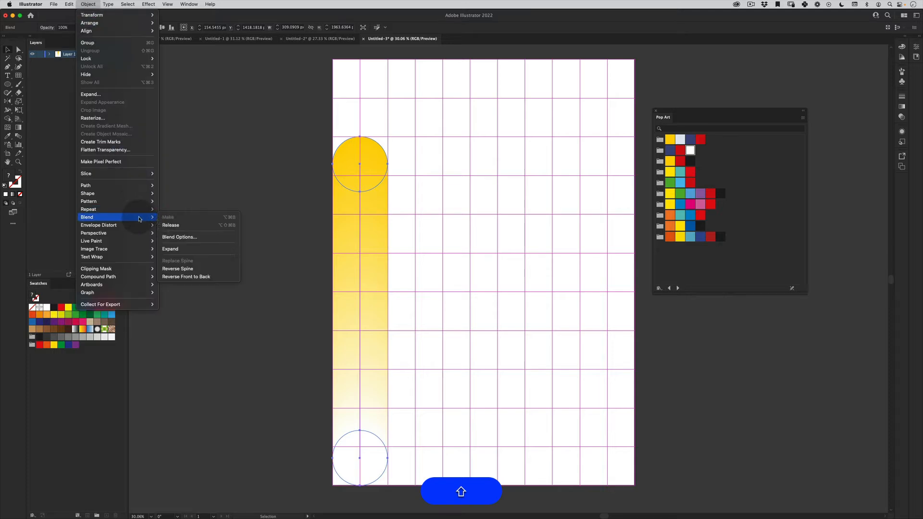
{"action": "left_click", "coordinate": [195, 237]}
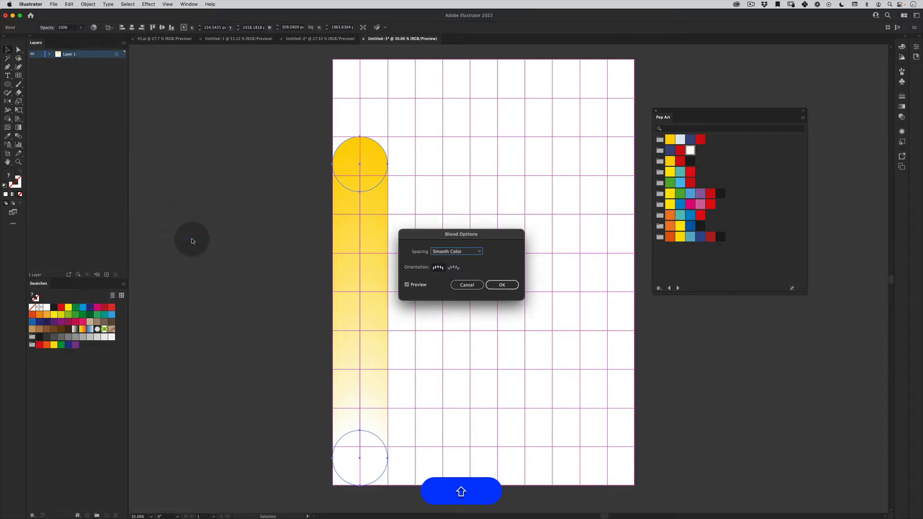
{"action": "left_click", "coordinate": [458, 252]}
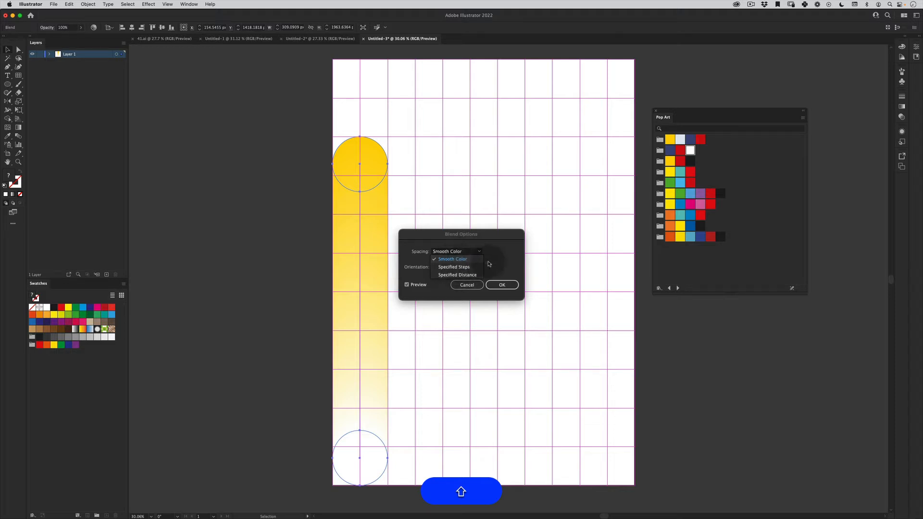
{"action": "left_click", "coordinate": [484, 333]}
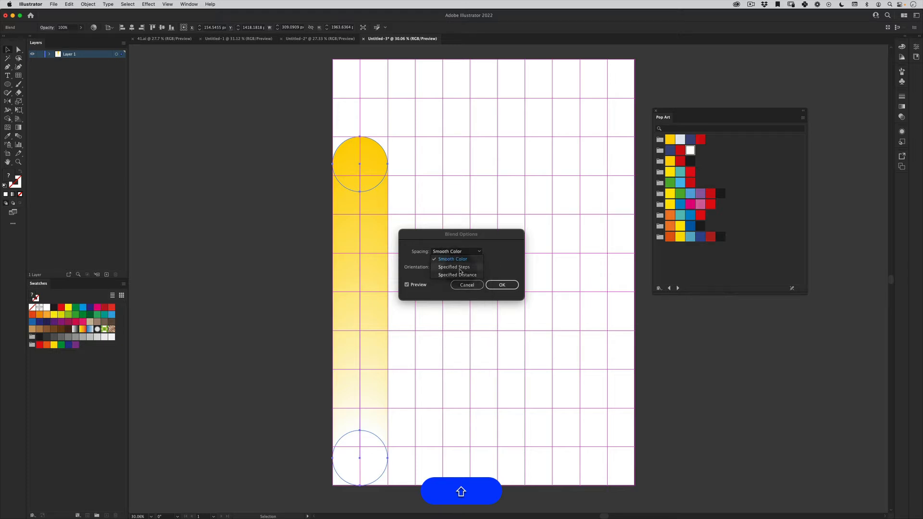
{"action": "left_click", "coordinate": [498, 288]}
{"action": "key", "text": "v"}
{"action": "left_click", "coordinate": [255, 297]}
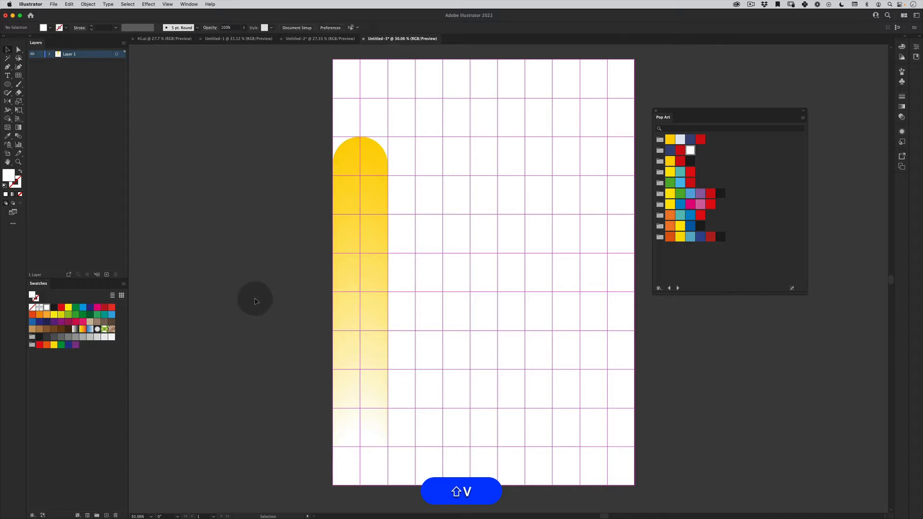
- Duplicate the blend horizontally five times so that six touching columns run across and past the artboard's right edge
{"action": "left_click", "coordinate": [367, 179]}
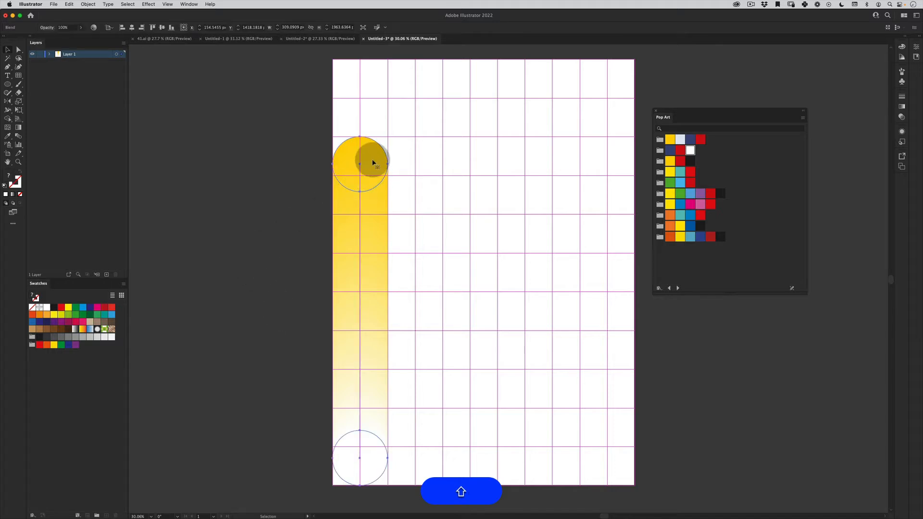
{"action": "left_click_drag", "start_coordinate": [372, 164], "coordinate": [478, 165]}
{"action": "left_click_drag", "start_coordinate": [479, 167], "coordinate": [591, 168]}
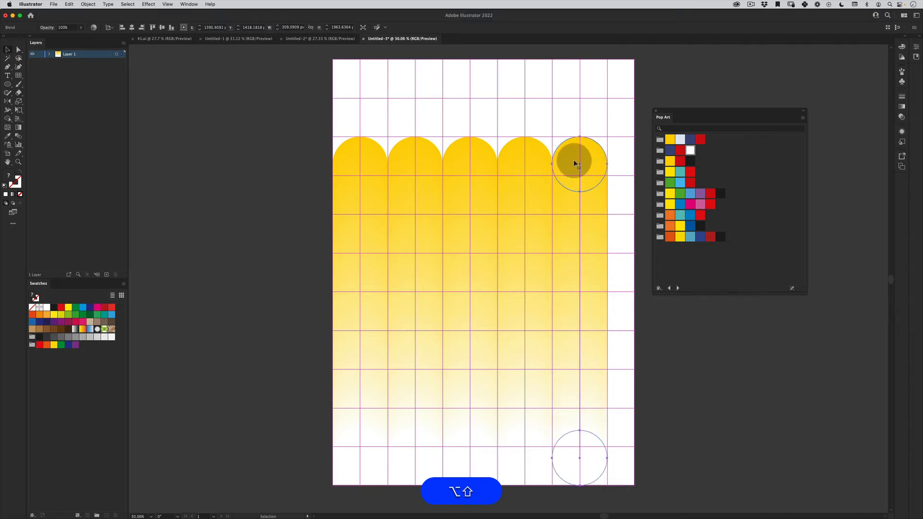
{"action": "scroll", "coordinate": [585, 212], "scroll_direction": "right", "scroll_amount": 4}
{"action": "scroll", "coordinate": [489, 233], "scroll_direction": "left", "scroll_amount": 1}
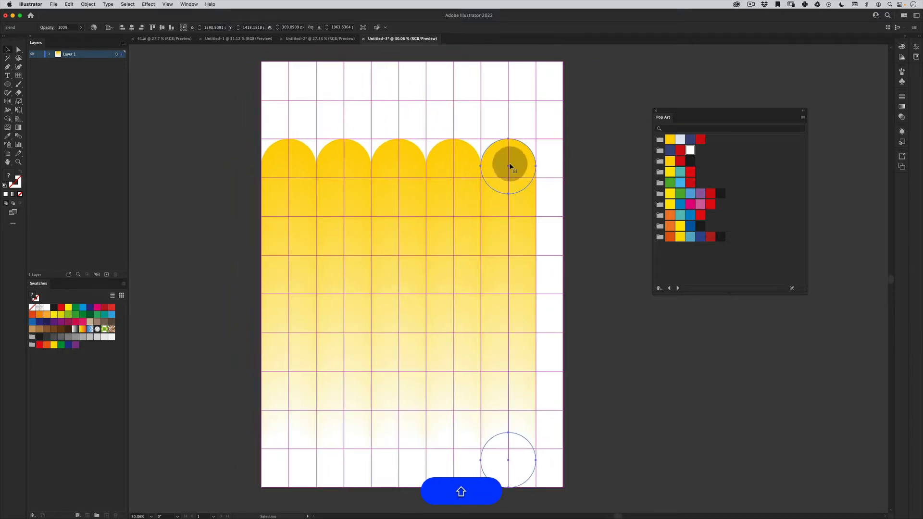
{"action": "left_click_drag", "start_coordinate": [510, 167], "coordinate": [282, 390]}
- Scale all six blend columns down proportionally from their lower-left corner to the artboard's width, about 1699 px
{"action": "left_click", "coordinate": [587, 131]}
{"action": "key", "text": "shift+e"}
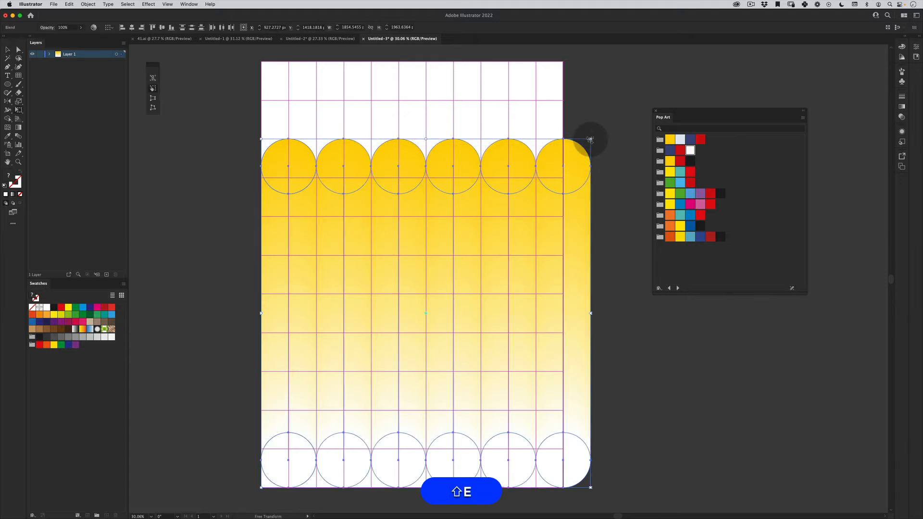
{"action": "left_click_drag", "start_coordinate": [590, 140], "coordinate": [564, 170]}
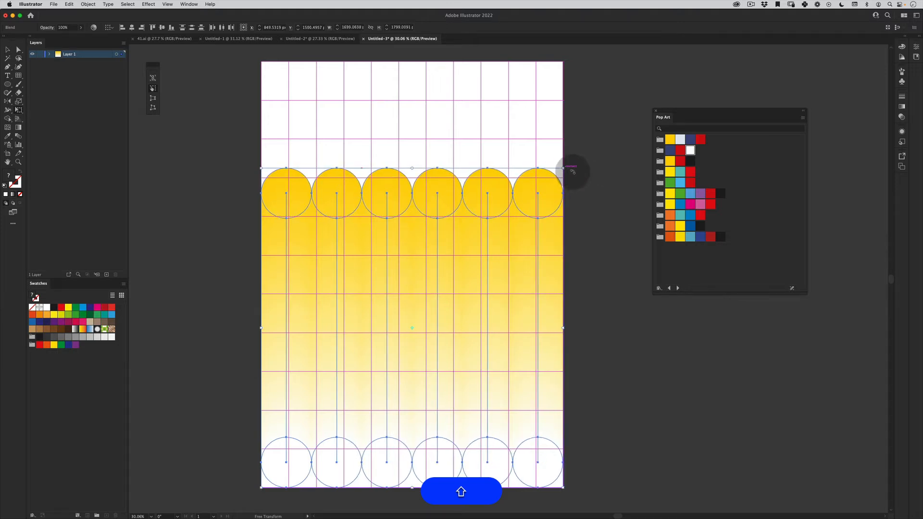
{"action": "key", "text": "v"}
{"action": "left_click", "coordinate": [598, 177]}
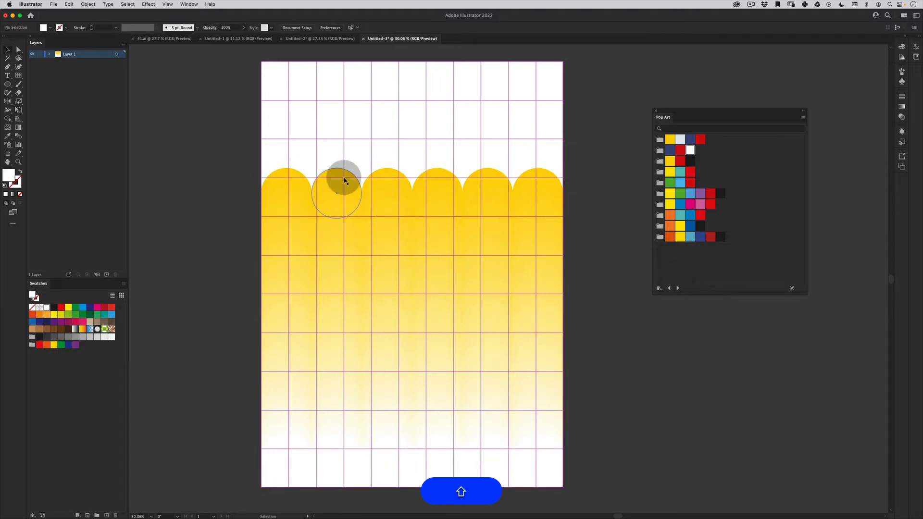
- Isolate the second blend column and fill its top circle with the blue swatch from the eighth Pop Art group
{"action": "double_click", "coordinate": [344, 177]}
{"action": "left_click", "coordinate": [337, 186]}
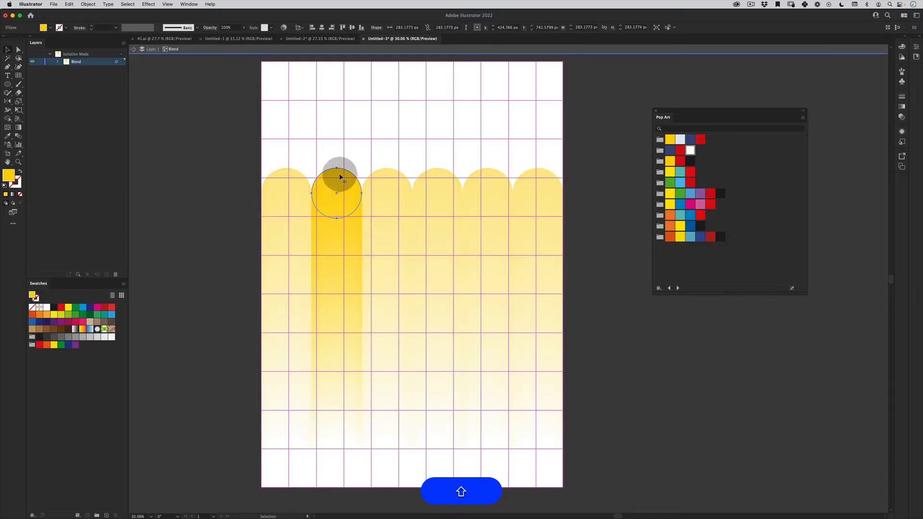
{"action": "left_click", "coordinate": [690, 216]}
{"action": "double_click", "coordinate": [586, 175]}
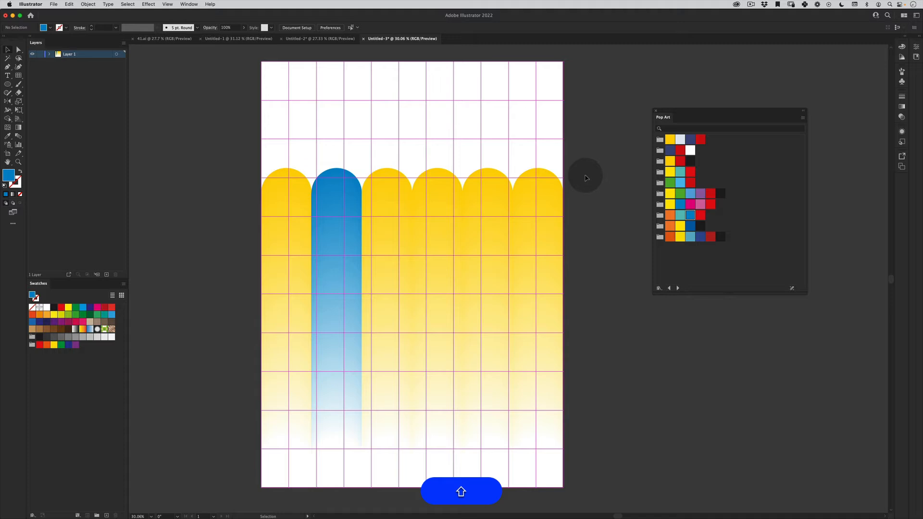
- Try magenta and red on the third column's top circle, and settle on the orange swatch from the ninth Pop Art group
{"action": "double_click", "coordinate": [392, 178]}
{"action": "left_click", "coordinate": [392, 178]}
{"action": "left_click", "coordinate": [689, 204]}
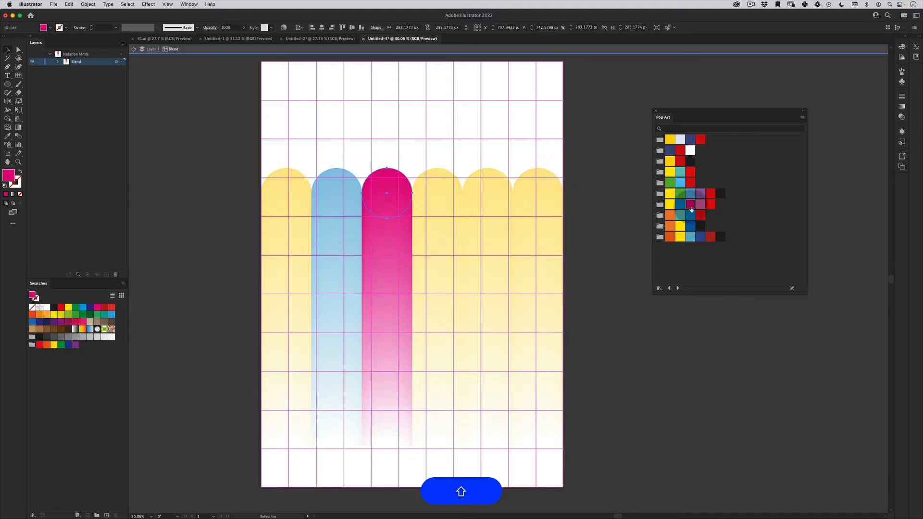
{"action": "left_click", "coordinate": [710, 193]}
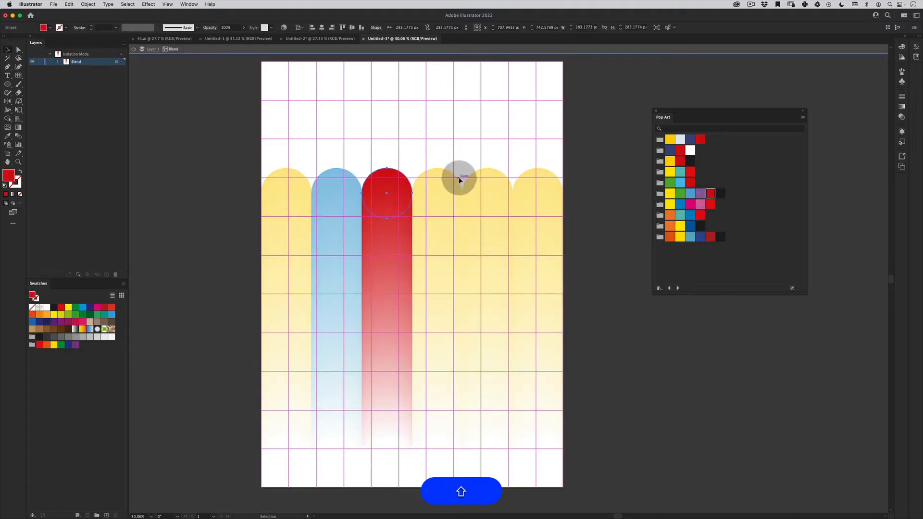
{"action": "left_click", "coordinate": [670, 227]}
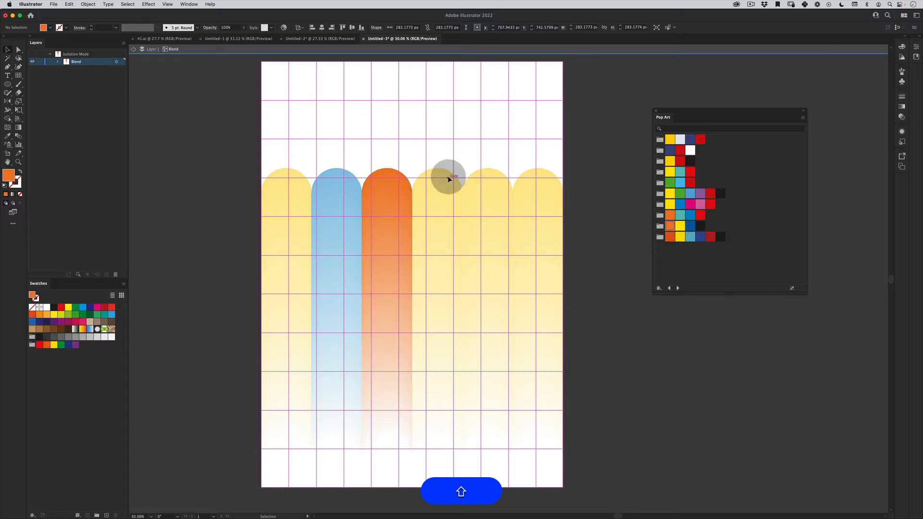
- Fill the fourth column's top circle with navy from the second Pop Art group and the fifth's with pink from the seventh
{"action": "double_click", "coordinate": [448, 179]}
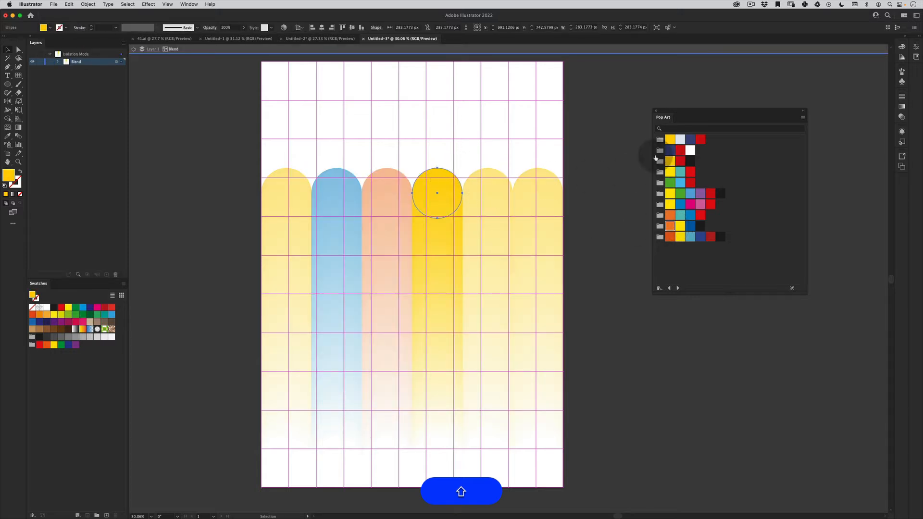
{"action": "left_click", "coordinate": [669, 151]}
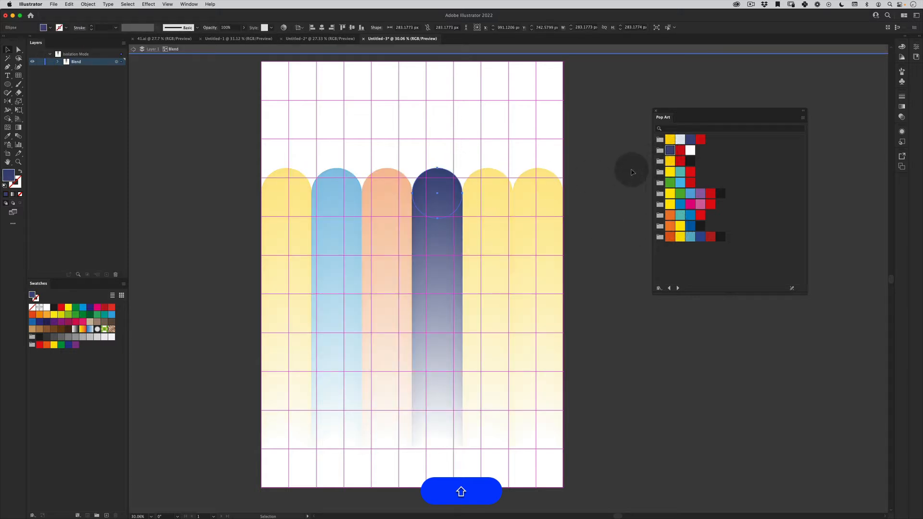
{"action": "double_click", "coordinate": [495, 175]}
{"action": "double_click", "coordinate": [495, 175]}
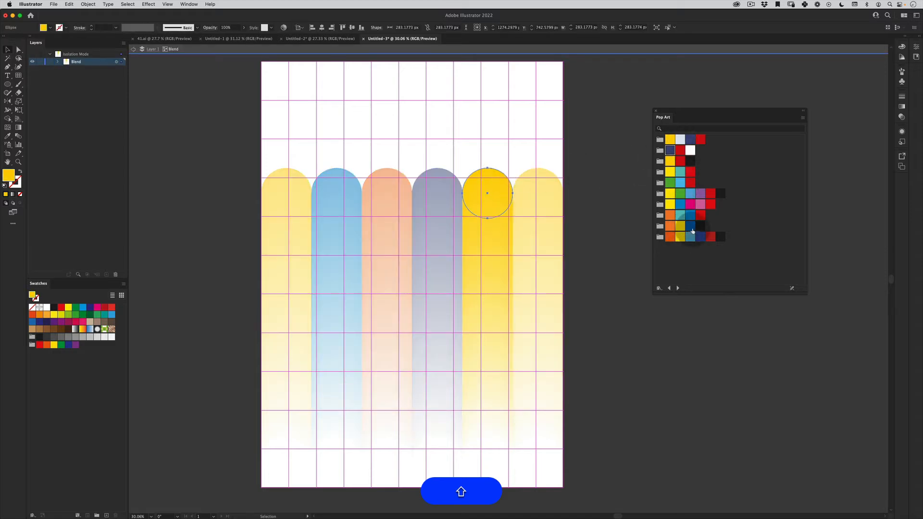
{"action": "left_click", "coordinate": [700, 204]}
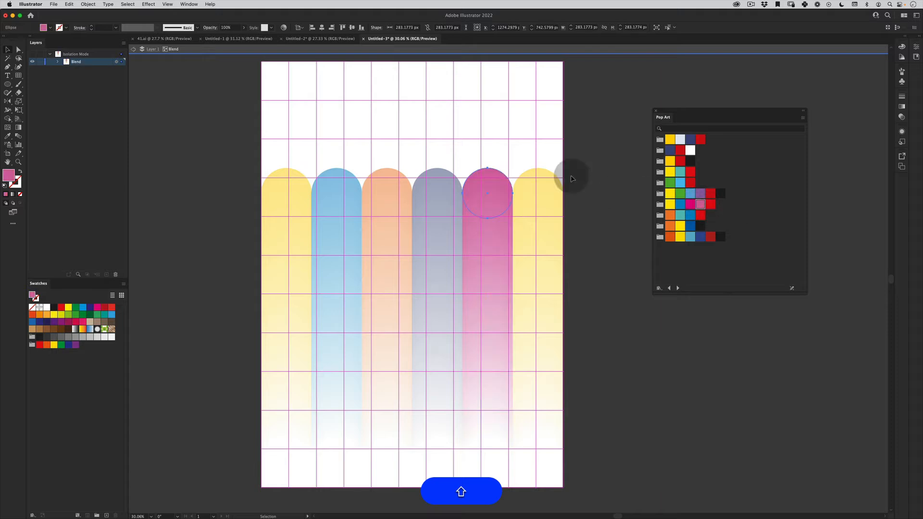
- Fill the sixth column's top circle with the teal swatch from the fourth Pop Art group and leave isolation mode
{"action": "left_click", "coordinate": [548, 176]}
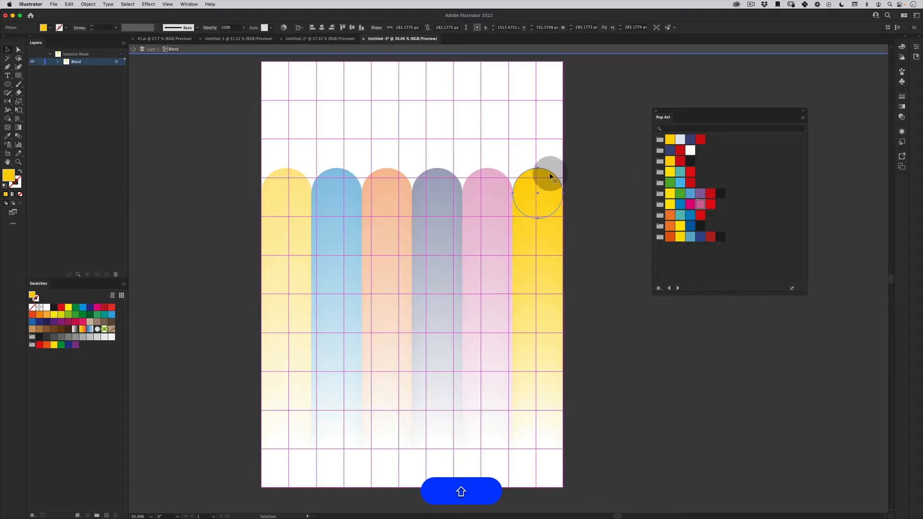
{"action": "left_click", "coordinate": [680, 171]}
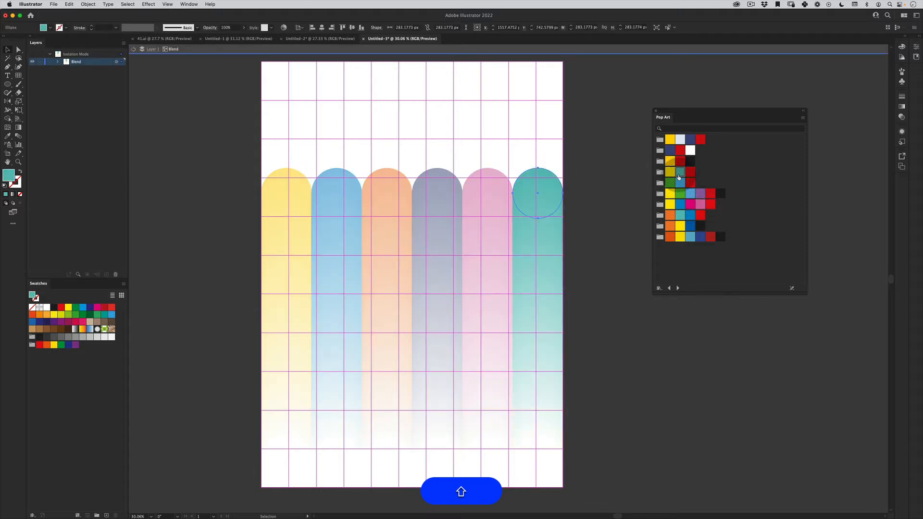
{"action": "double_click", "coordinate": [587, 169]}
{"action": "key", "text": "shift+z"}
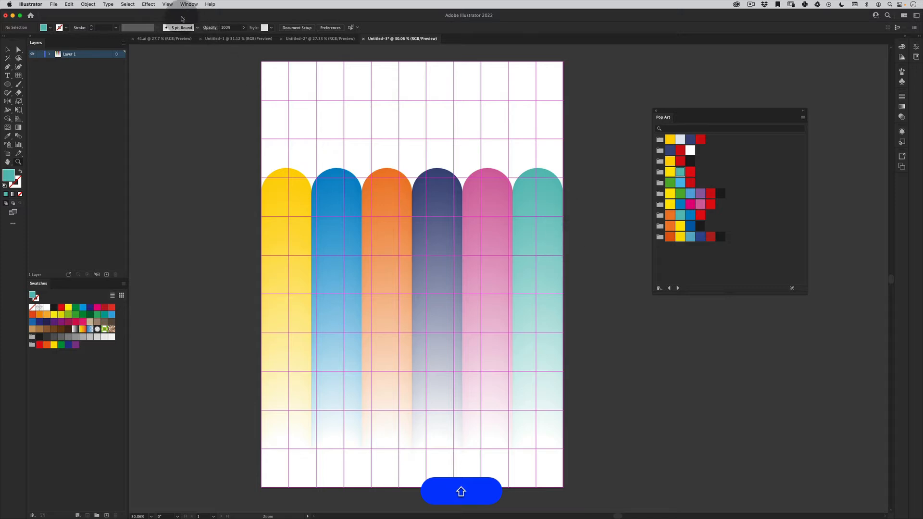
- Hide the guide grid over the poster
{"action": "left_click", "coordinate": [167, 4]}
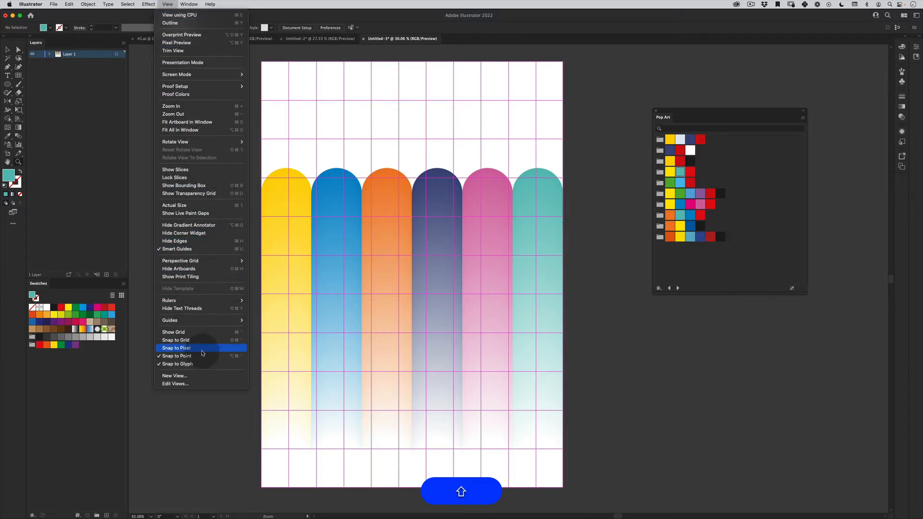
{"action": "mouse_move", "coordinate": [226, 320]}
{"action": "left_click", "coordinate": [281, 320]}
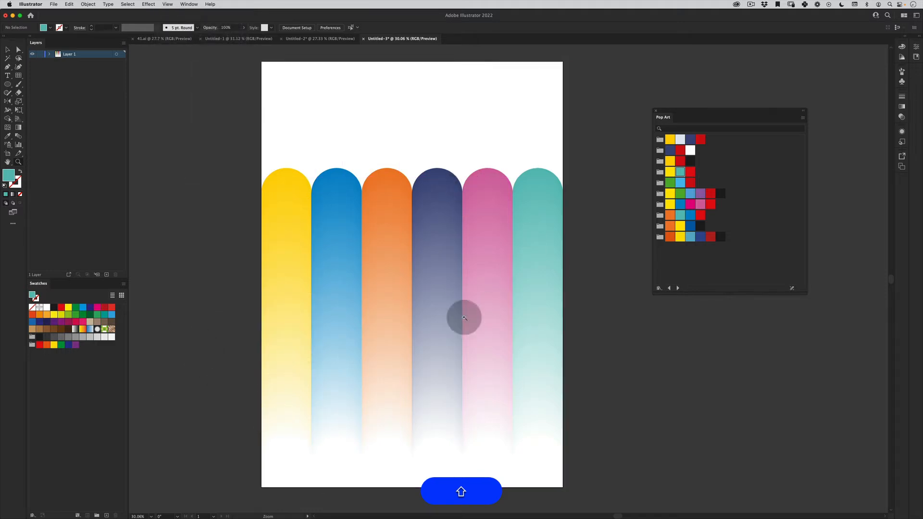
- Isolate the first column's blend, send its white bottom circle to the back, and leave isolation mode
{"action": "double_click", "coordinate": [288, 469]}
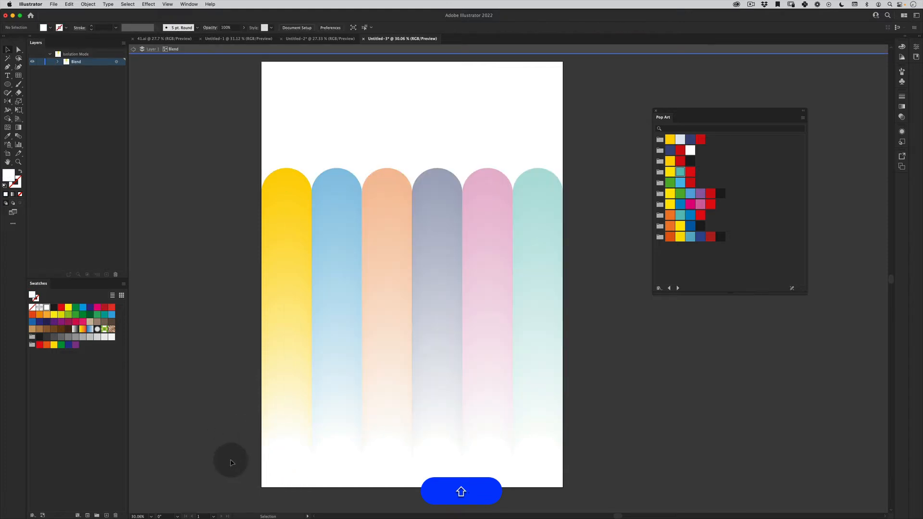
{"action": "double_click", "coordinate": [230, 459]}
{"action": "double_click", "coordinate": [306, 456]}
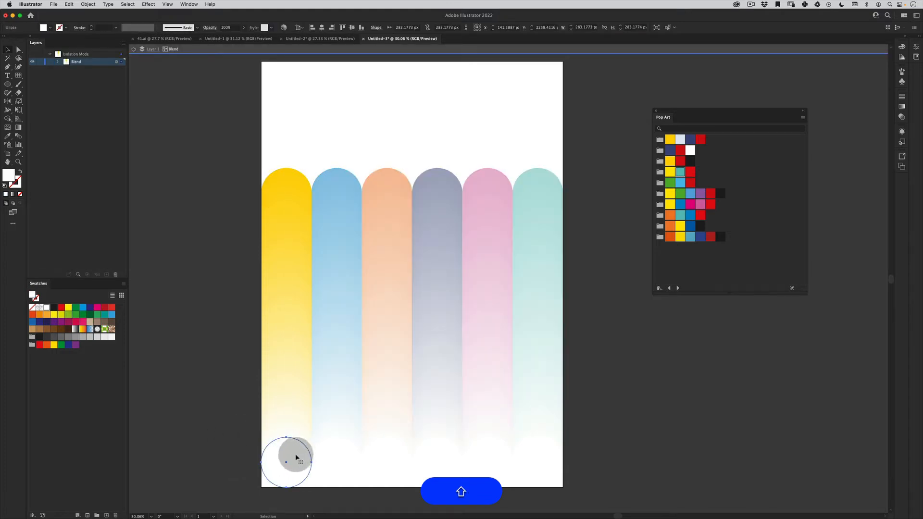
{"action": "right_click", "coordinate": [295, 456]}
{"action": "mouse_move", "coordinate": [317, 480]}
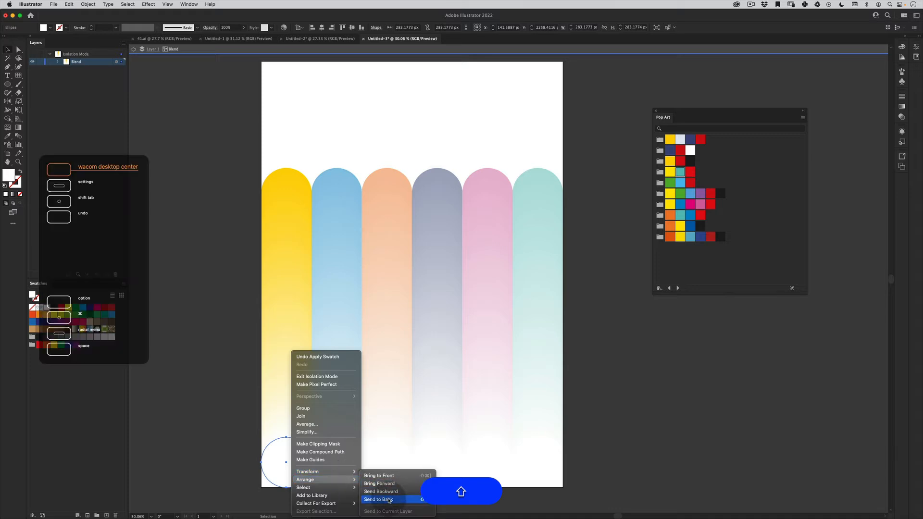
{"action": "left_click", "coordinate": [390, 500]}
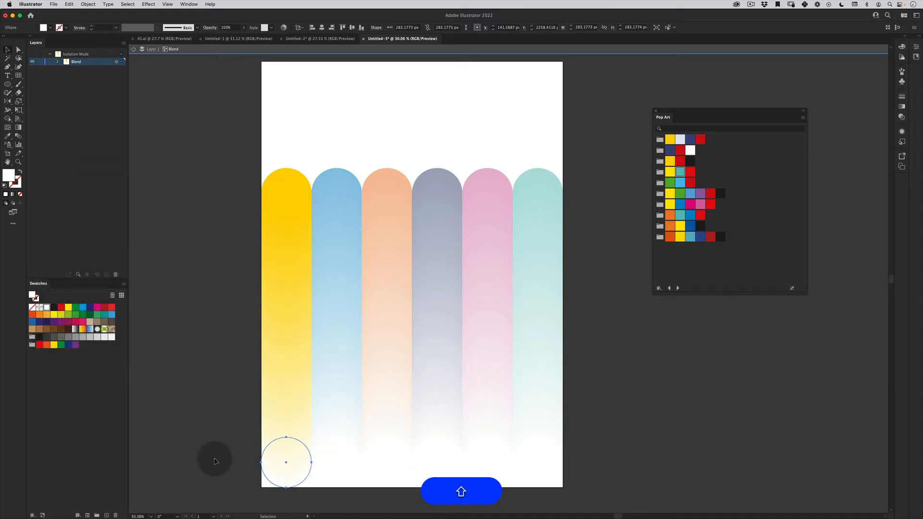
{"action": "double_click", "coordinate": [207, 392]}
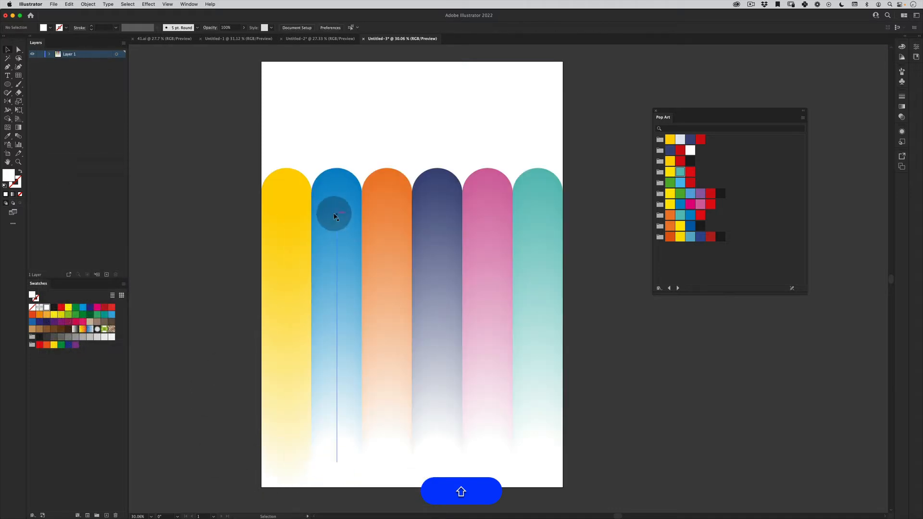
- Isolate the second column's blend and bring its blue top circle to the front
{"action": "double_click", "coordinate": [345, 188]}
{"action": "left_click", "coordinate": [338, 179]}
{"action": "right_click", "coordinate": [337, 177]}
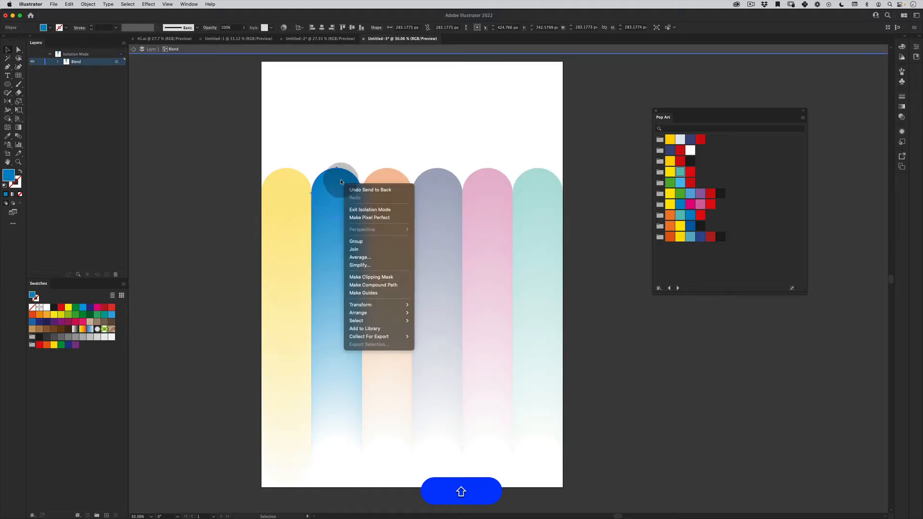
{"action": "left_click", "coordinate": [337, 175]}
{"action": "right_click", "coordinate": [336, 173]}
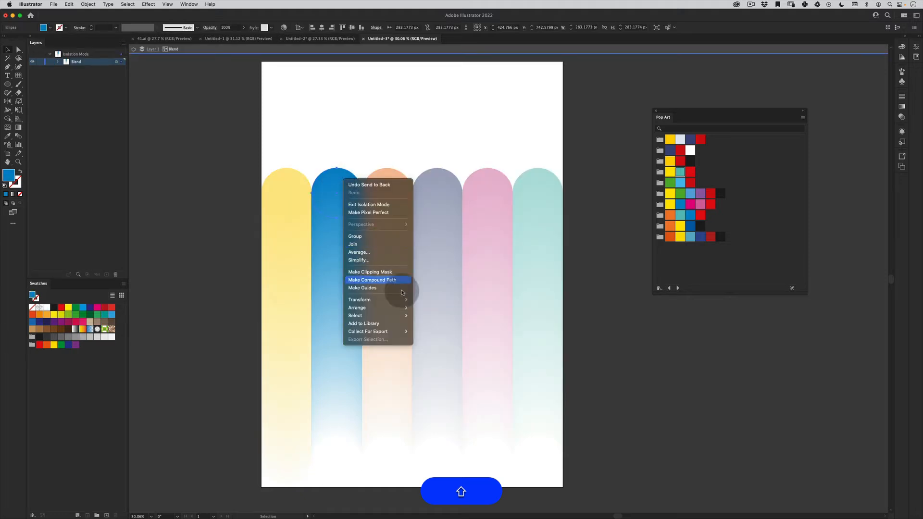
{"action": "left_click", "coordinate": [431, 307]}
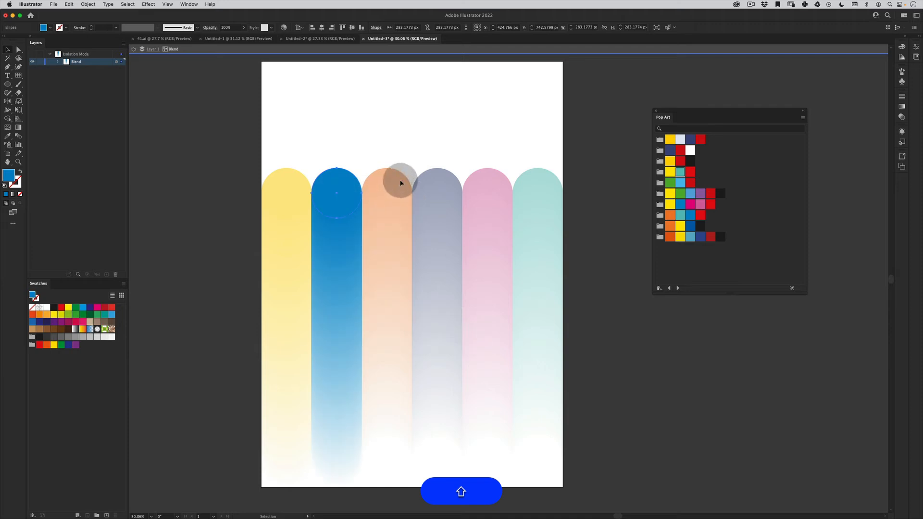
- Bring the orange top circle of the third column and the navy top circle of the fourth column to the front of their blends
{"action": "double_click", "coordinate": [400, 181]}
{"action": "right_click", "coordinate": [393, 177]}
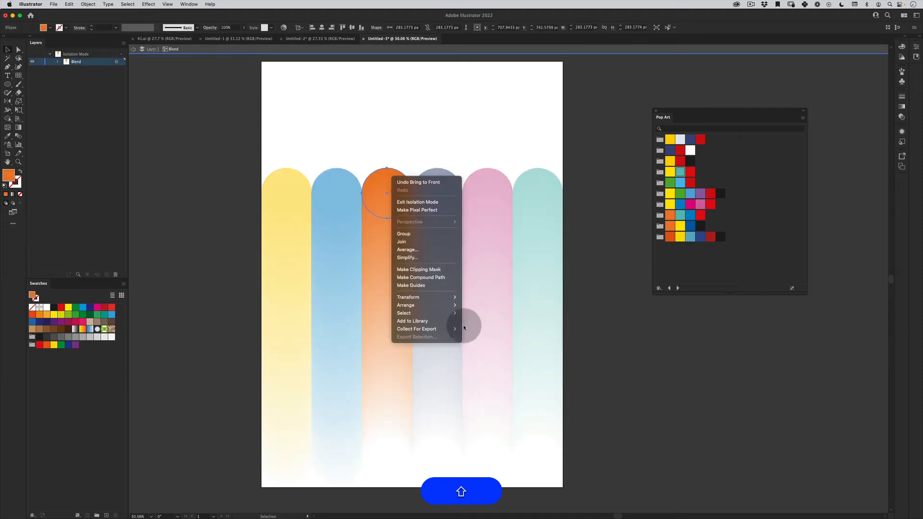
{"action": "mouse_move", "coordinate": [452, 304]}
{"action": "left_click", "coordinate": [481, 305]}
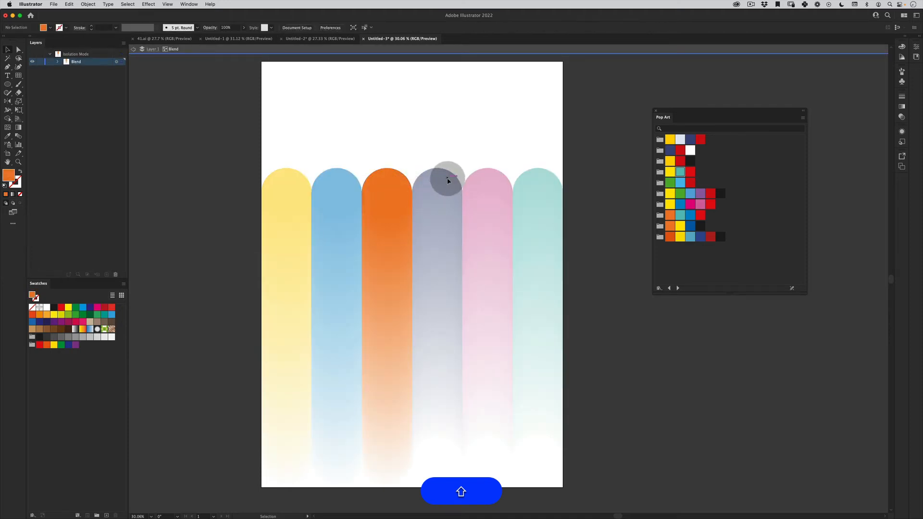
{"action": "double_click", "coordinate": [447, 181]}
{"action": "right_click", "coordinate": [447, 180]}
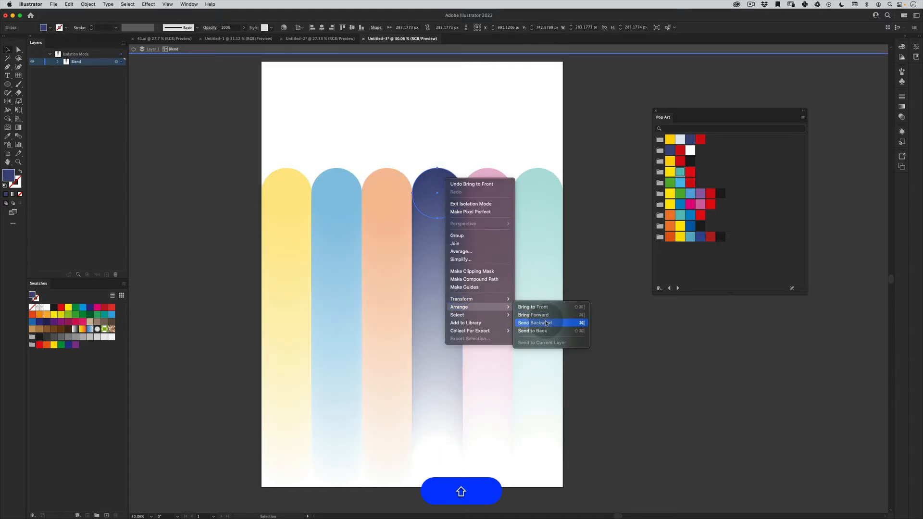
{"action": "left_click", "coordinate": [526, 307]}
- Bring the fifth column's pink and the sixth column's teal top circles to the front of their blends and leave isolation mode
{"action": "double_click", "coordinate": [490, 177]}
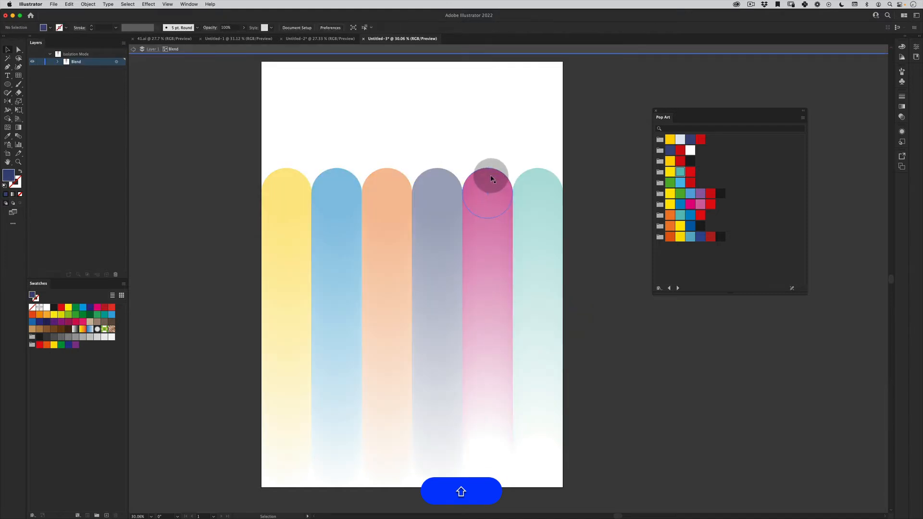
{"action": "right_click", "coordinate": [491, 178]}
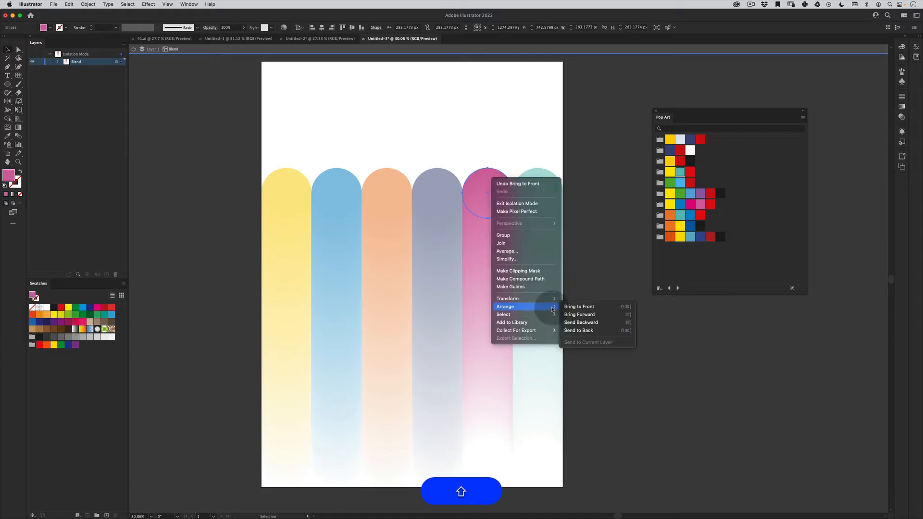
{"action": "left_click", "coordinate": [579, 306]}
{"action": "double_click", "coordinate": [537, 174]}
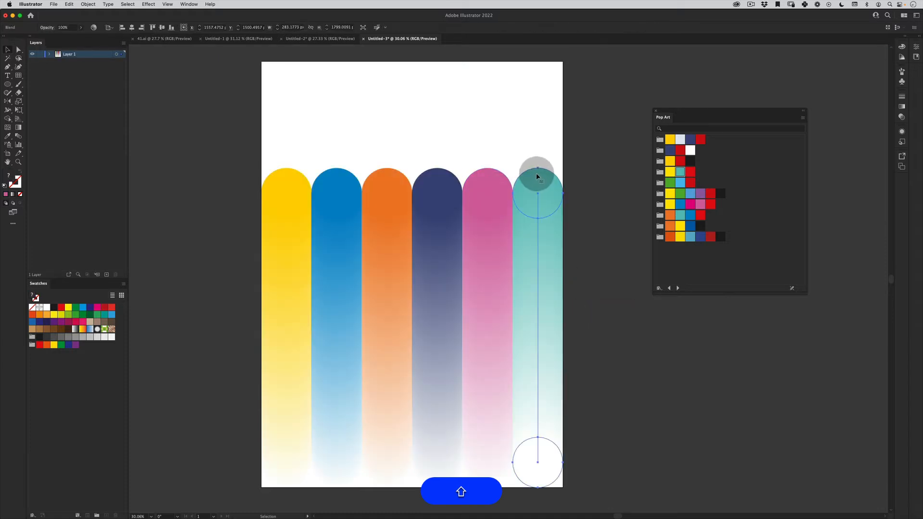
{"action": "double_click", "coordinate": [537, 176]}
{"action": "right_click", "coordinate": [539, 176]}
{"action": "mouse_move", "coordinate": [594, 304]}
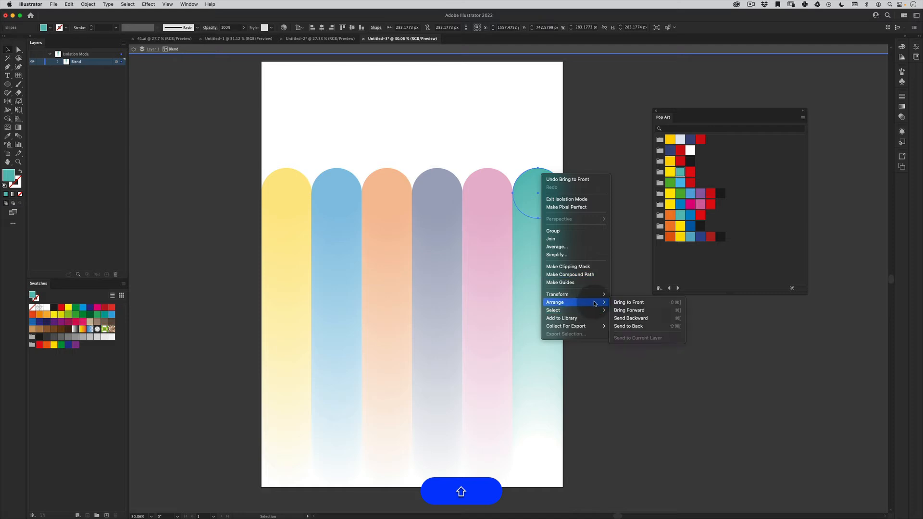
{"action": "left_click", "coordinate": [625, 302]}
{"action": "double_click", "coordinate": [589, 143]}
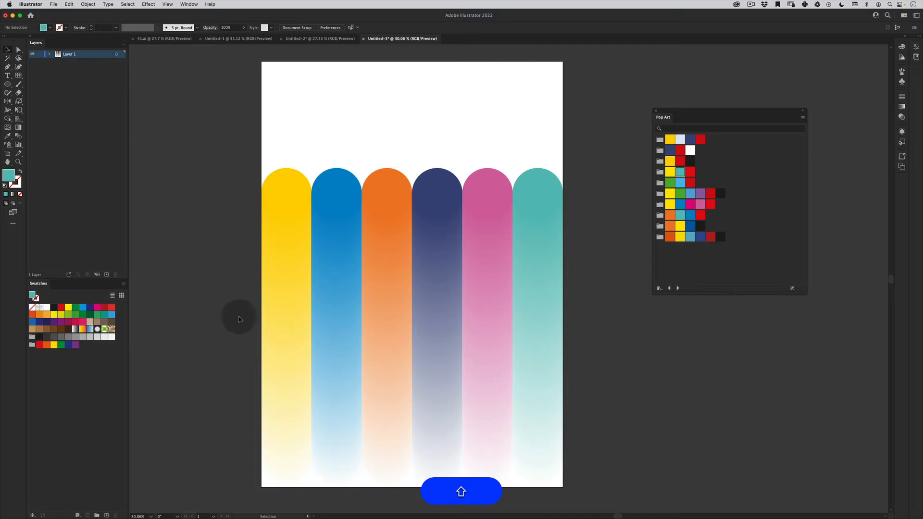
- Lower the yellow column's top circle to about a third of the poster height and the blue column's by about 230 px
{"action": "double_click", "coordinate": [299, 184]}
{"action": "left_click_drag", "start_coordinate": [302, 241], "coordinate": [307, 355]}
{"action": "double_click", "coordinate": [353, 187]}
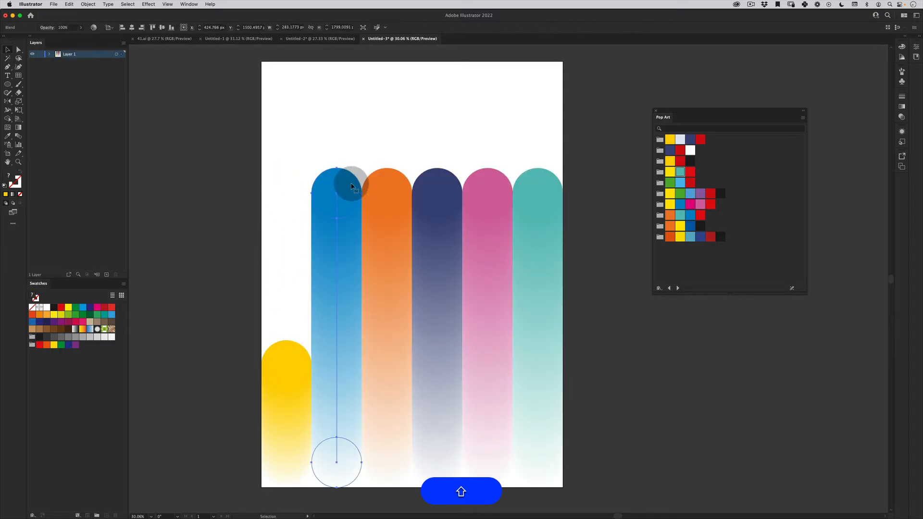
{"action": "double_click", "coordinate": [351, 186]}
{"action": "mouse_move", "coordinate": [350, 210]}
{"action": "left_mouse_down"}
{"action": "mouse_move", "coordinate": [351, 268]}
{"action": "mouse_move", "coordinate": [352, 224]}
{"action": "left_mouse_up"}
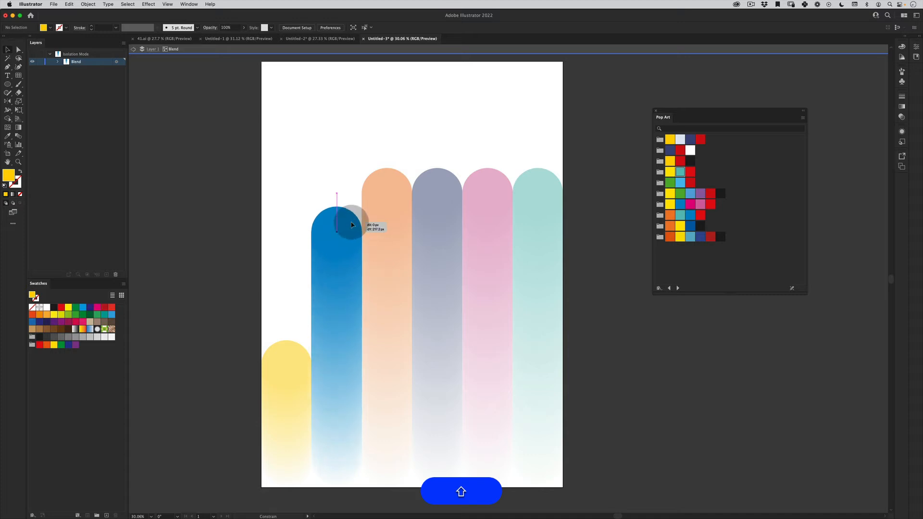
- Raise the orange column's top circle by about 340 px and lower the navy column's top circle by about 480 px
{"action": "double_click", "coordinate": [388, 181]}
{"action": "left_click", "coordinate": [394, 182]}
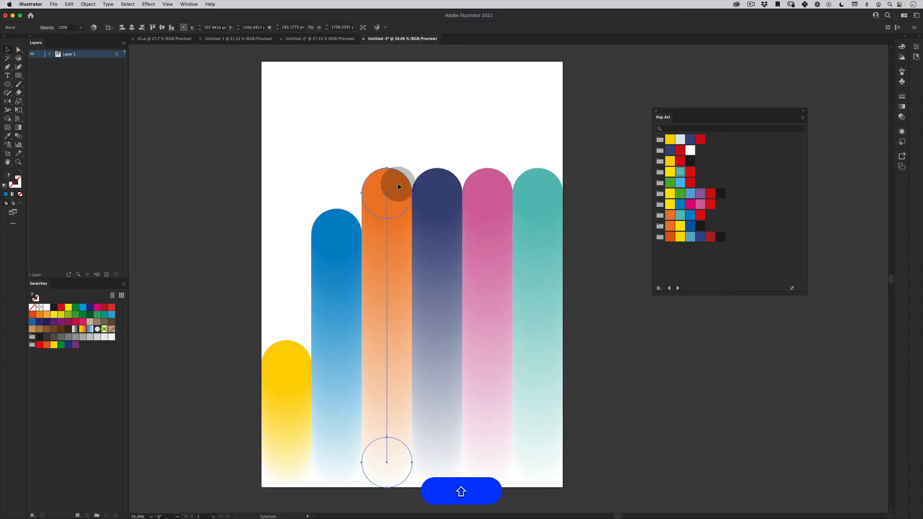
{"action": "double_click", "coordinate": [398, 187]}
{"action": "left_click_drag", "start_coordinate": [394, 185], "coordinate": [405, 143]}
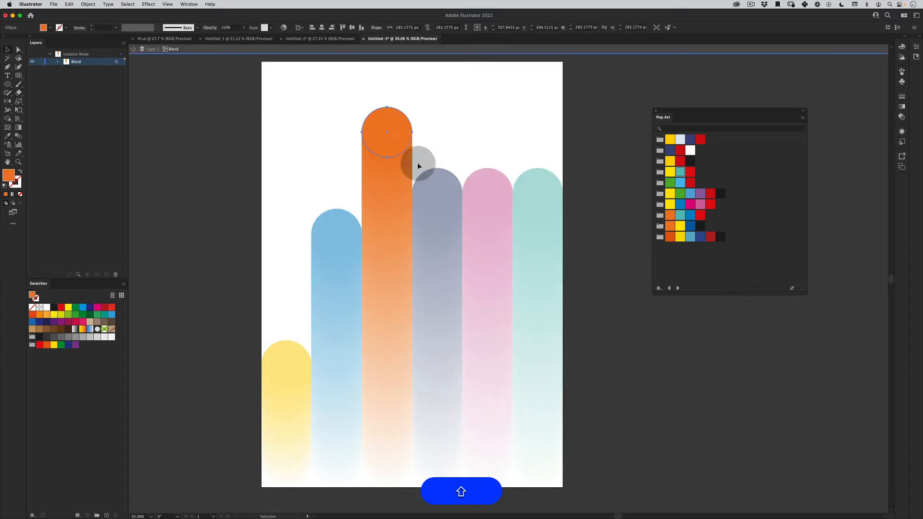
{"action": "double_click", "coordinate": [441, 184]}
{"action": "double_click", "coordinate": [449, 185]}
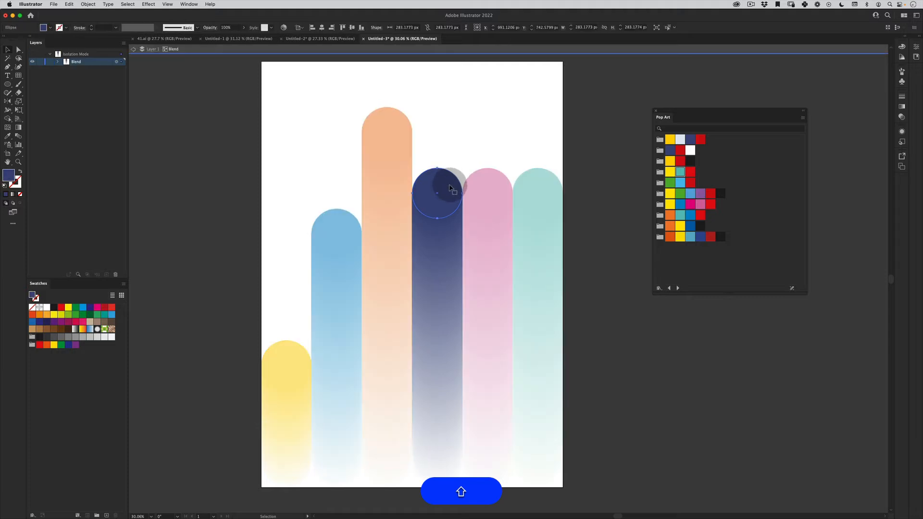
{"action": "left_click_drag", "start_coordinate": [449, 187], "coordinate": [446, 272]}
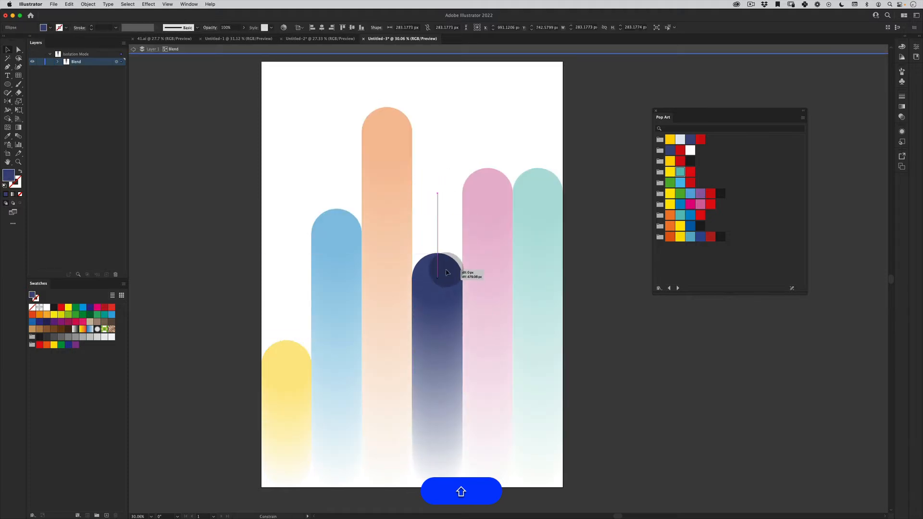
- Lower the pink column's top circle by about 250 px and the teal column's by about 840 px, and leave isolation mode
{"action": "double_click", "coordinate": [500, 182]}
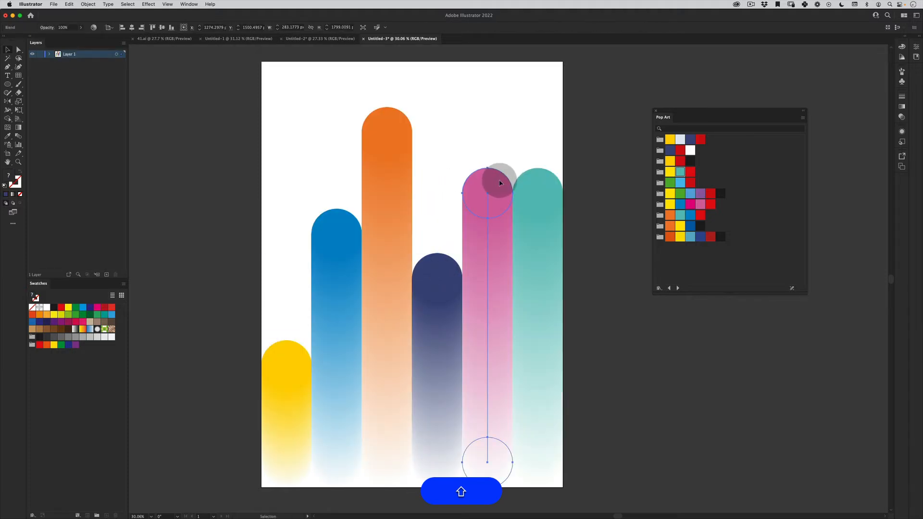
{"action": "double_click", "coordinate": [500, 183]}
{"action": "left_click_drag", "start_coordinate": [495, 182], "coordinate": [498, 228]}
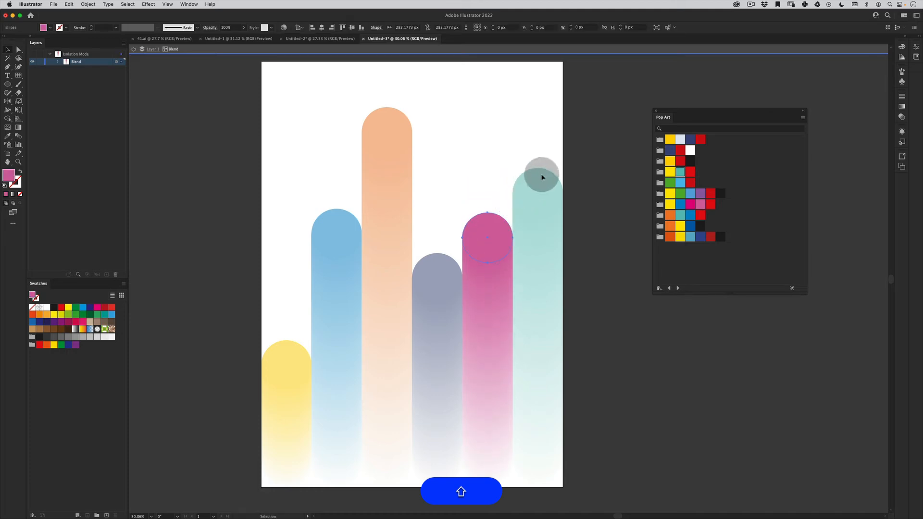
{"action": "double_click", "coordinate": [542, 175]}
{"action": "left_click_drag", "start_coordinate": [541, 175], "coordinate": [540, 327]}
{"action": "key", "text": "super+z"}
{"action": "double_click", "coordinate": [544, 175]}
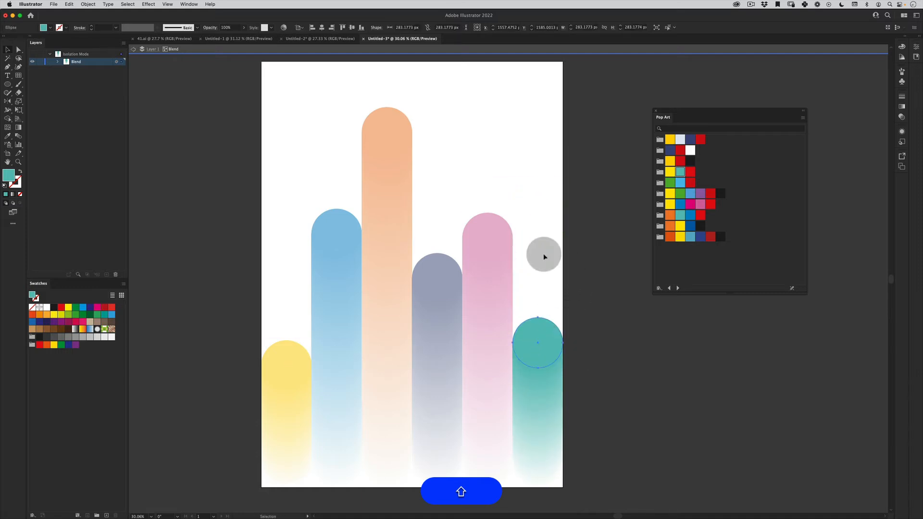
{"action": "key", "text": "shift+v"}
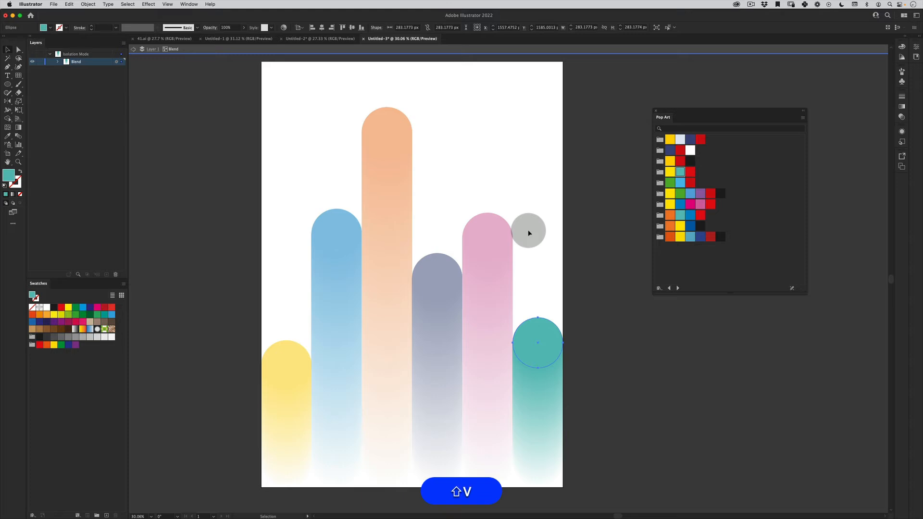
{"action": "double_click", "coordinate": [486, 196]}
- Copy the blue column's blend, paste the duplicate in place over the original, and deselect it
{"action": "key", "text": "z"}
{"action": "left_click_drag", "start_coordinate": [486, 196], "coordinate": [456, 202]}
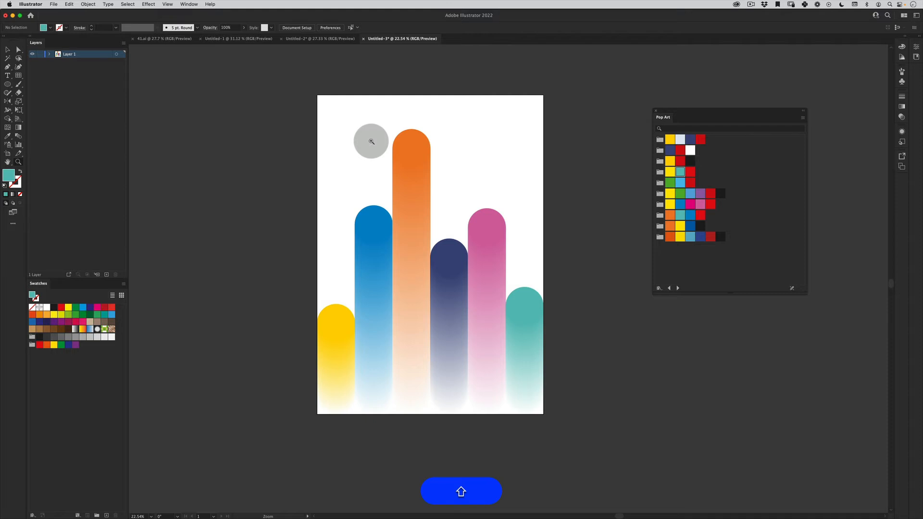
{"action": "key", "text": "shift+v"}
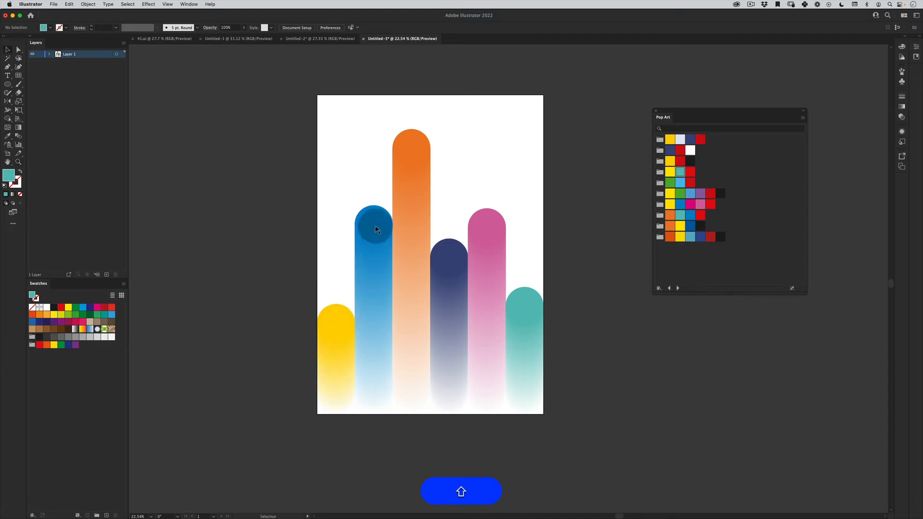
{"action": "key", "text": "shift+z"}
{"action": "left_click_drag", "start_coordinate": [351, 285], "coordinate": [395, 264]}
{"action": "key", "text": "shift+v"}
{"action": "key", "text": "shift+z"}
{"action": "key", "text": "shift+v"}
{"action": "left_click", "coordinate": [376, 276]}
{"action": "key", "text": "shift+z"}
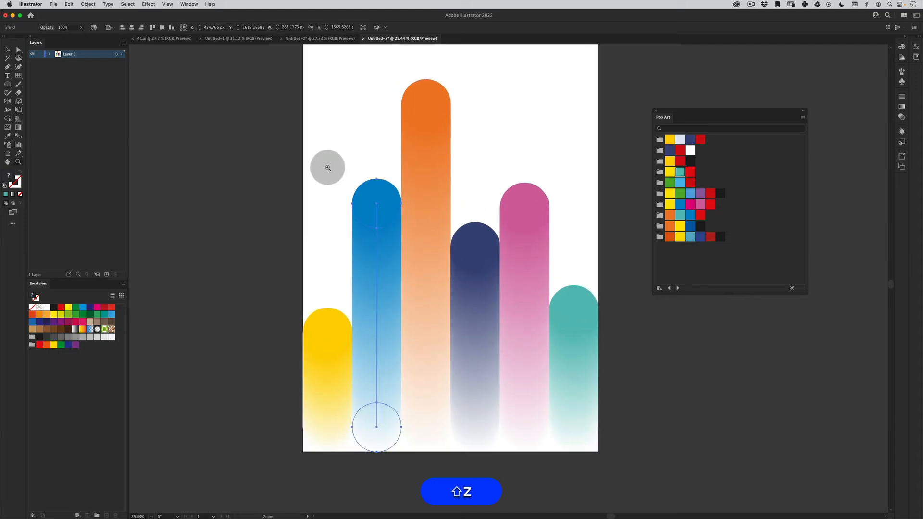
{"action": "key", "text": "shift+super+c"}
{"action": "left_click", "coordinate": [69, 4]}
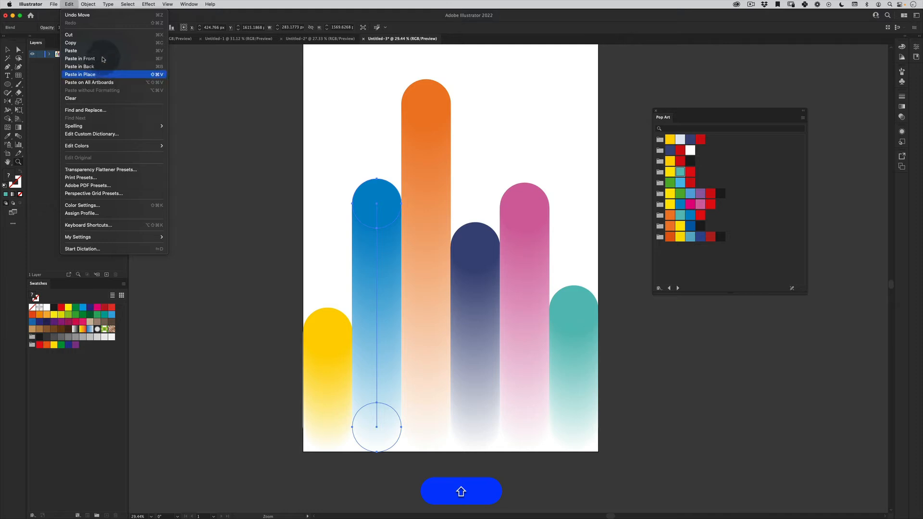
{"action": "left_click", "coordinate": [108, 75]}
{"action": "key", "text": "v"}
{"action": "left_click", "coordinate": [273, 232]}
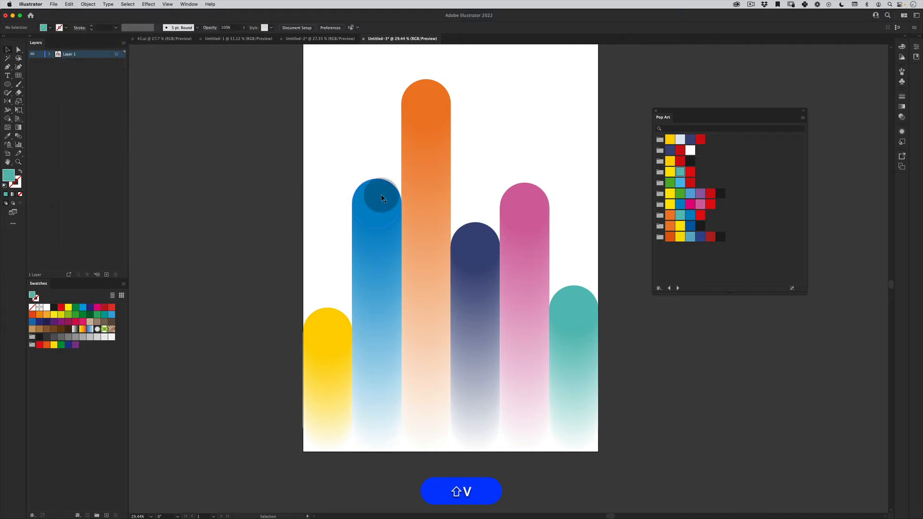
- Lower the blue duplicate's top circle to about Y 1470 px and recolour it with navy sampled from the fourth column
{"action": "double_click", "coordinate": [382, 198]}
{"action": "left_click_drag", "start_coordinate": [383, 197], "coordinate": [388, 288]}
{"action": "key", "text": "shift+i"}
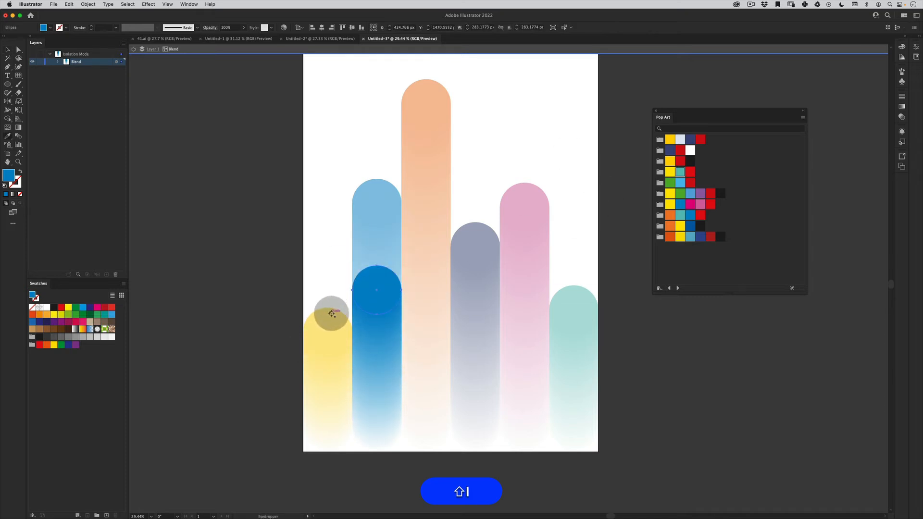
{"action": "left_click", "coordinate": [332, 313]}
{"action": "left_click", "coordinate": [483, 228]}
{"action": "key", "text": "shift+v"}
{"action": "double_click", "coordinate": [264, 352]}
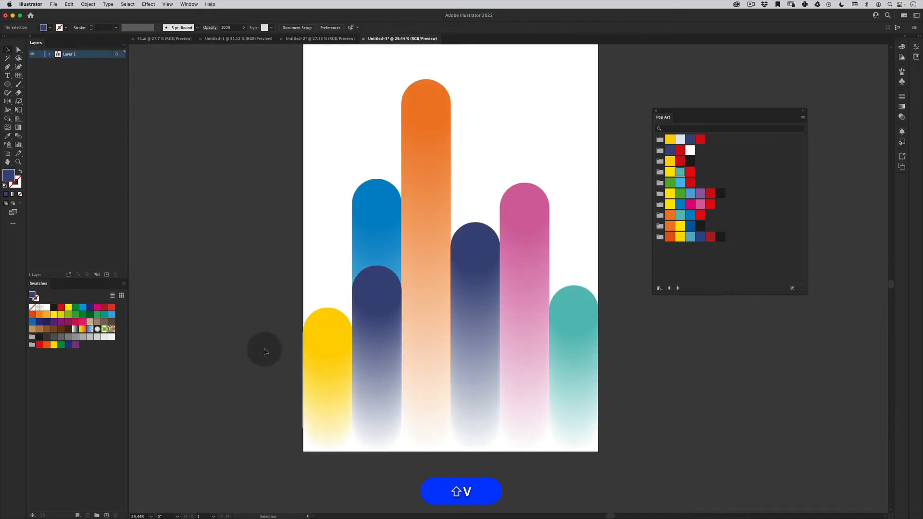
- Raise the second column's navy duplicate by its top circle about 182 px, lower that circle about 128 px, and leave isolation mode
{"action": "double_click", "coordinate": [390, 278]}
{"action": "left_click_drag", "start_coordinate": [390, 278], "coordinate": [390, 246]}
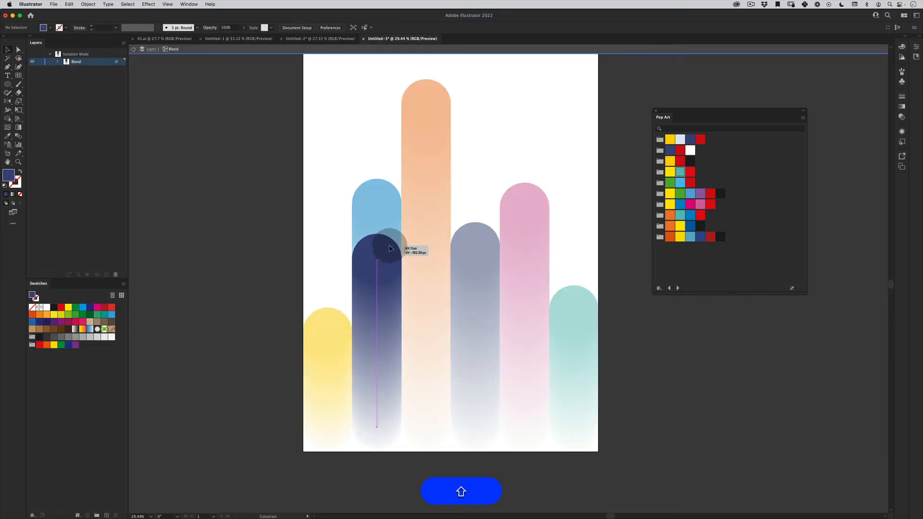
{"action": "double_click", "coordinate": [246, 318]}
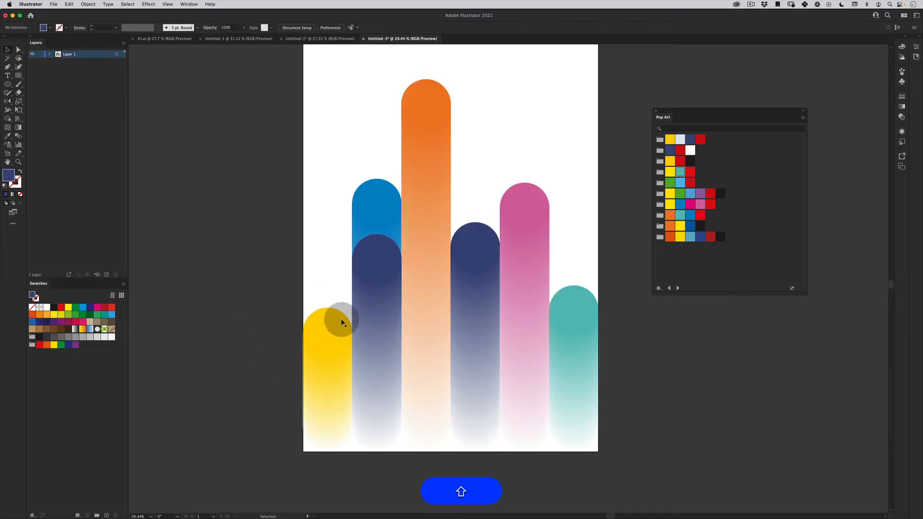
{"action": "left_click", "coordinate": [386, 257]}
{"action": "left_click", "coordinate": [271, 379]}
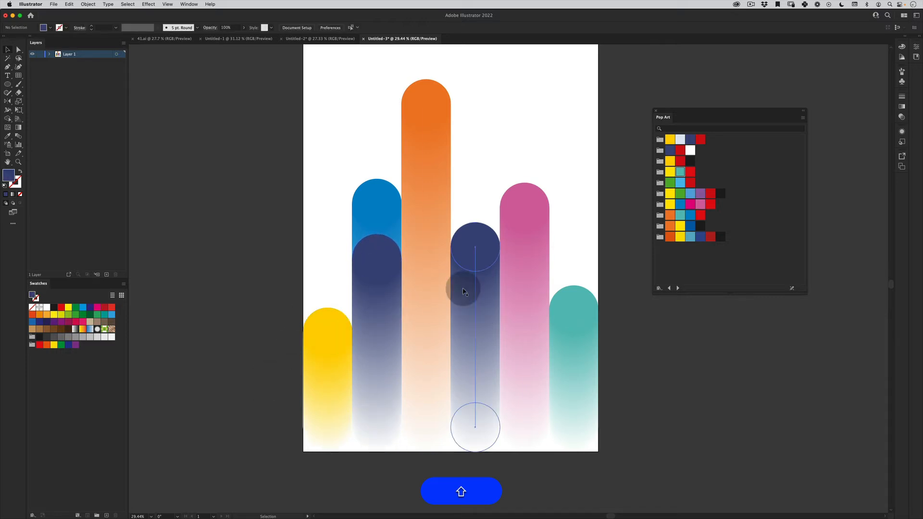
{"action": "double_click", "coordinate": [392, 254]}
{"action": "left_click_drag", "start_coordinate": [392, 255], "coordinate": [392, 277]}
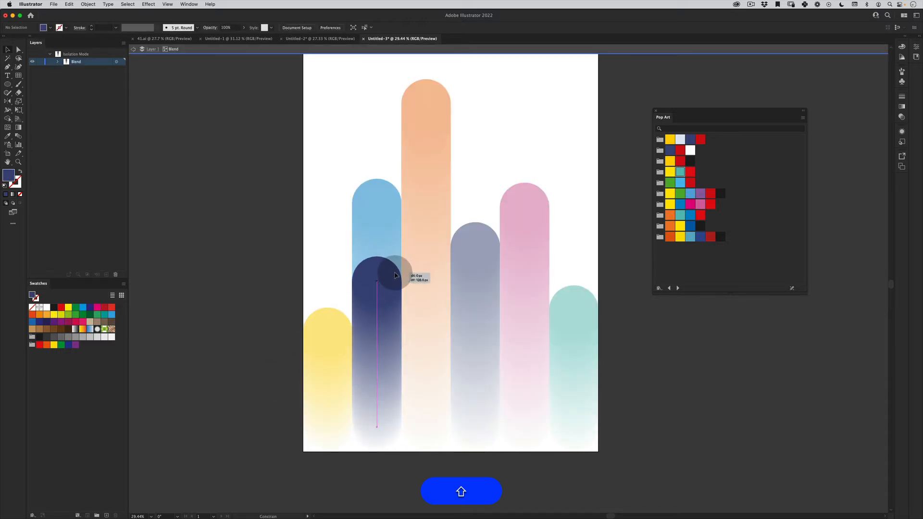
{"action": "double_click", "coordinate": [267, 346]}
- Copy the orange column's blend and paste the duplicate in place over the original
{"action": "double_click", "coordinate": [435, 99]}
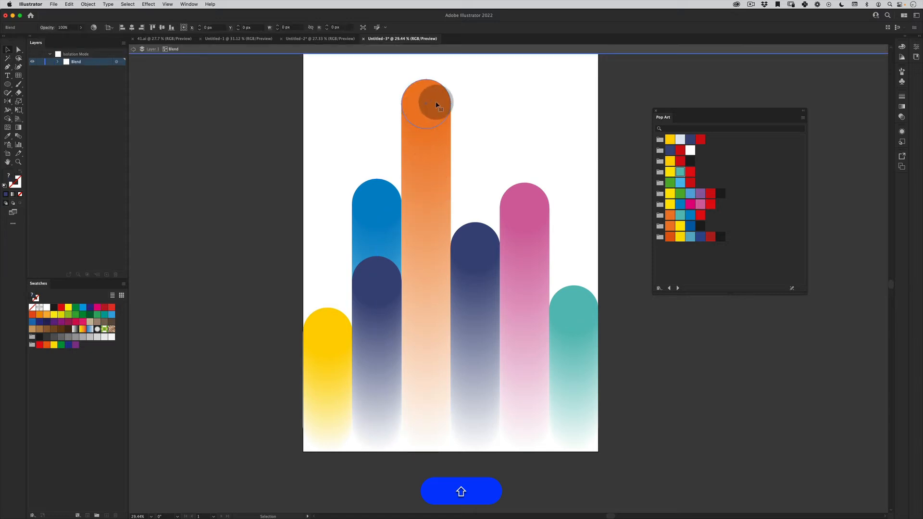
{"action": "double_click", "coordinate": [525, 88]}
{"action": "left_click", "coordinate": [414, 140], "text": "shift"}
{"action": "key", "text": "shift+super+c"}
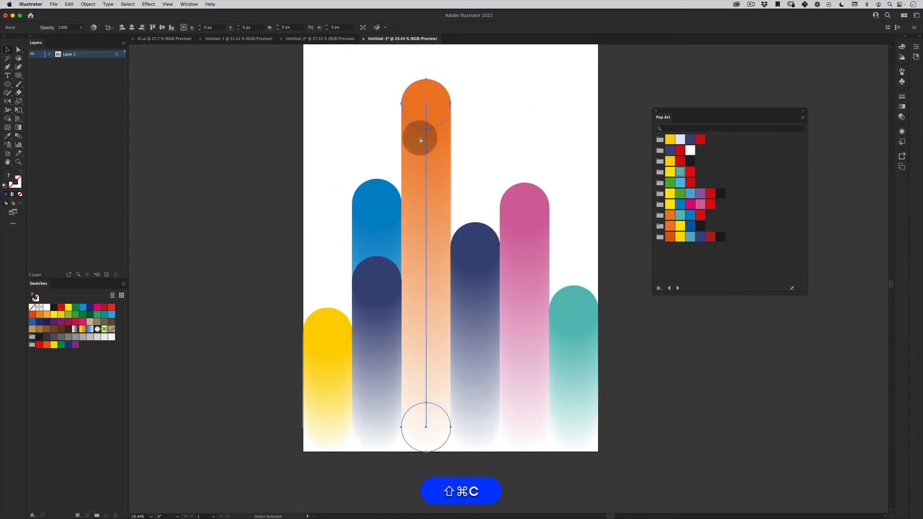
{"action": "key", "text": "shift+super+f"}
{"action": "key", "text": "shift+super+v"}
- Lower the orange duplicate's top circle to about Y 711 px and recolour it with yellow sampled from the first column
{"action": "double_click", "coordinate": [439, 102]}
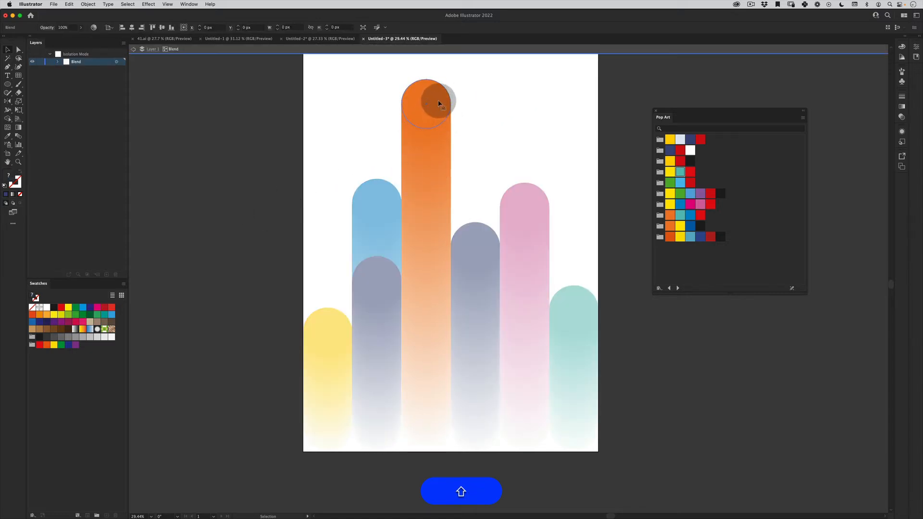
{"action": "left_click_drag", "start_coordinate": [439, 102], "coordinate": [443, 169]}
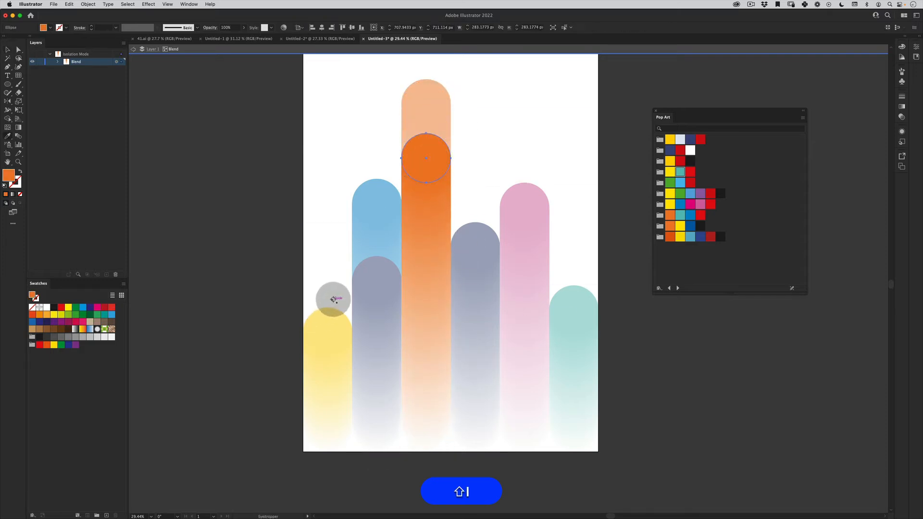
{"action": "left_click", "coordinate": [329, 320]}
{"action": "key", "text": "shift+v"}
{"action": "double_click", "coordinate": [241, 332]}
- Lower the third column's yellow duplicate further by moving its top circle to about Y 1210 px, and leave isolation mode
{"action": "key", "text": "shift+z"}
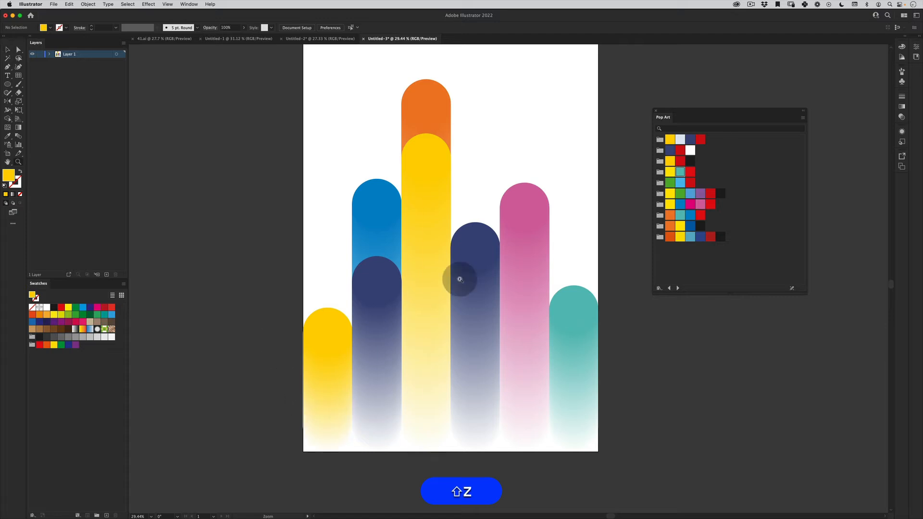
{"action": "left_click_drag", "start_coordinate": [457, 276], "coordinate": [446, 234]}
{"action": "key", "text": "shift+v"}
{"action": "double_click", "coordinate": [440, 164]}
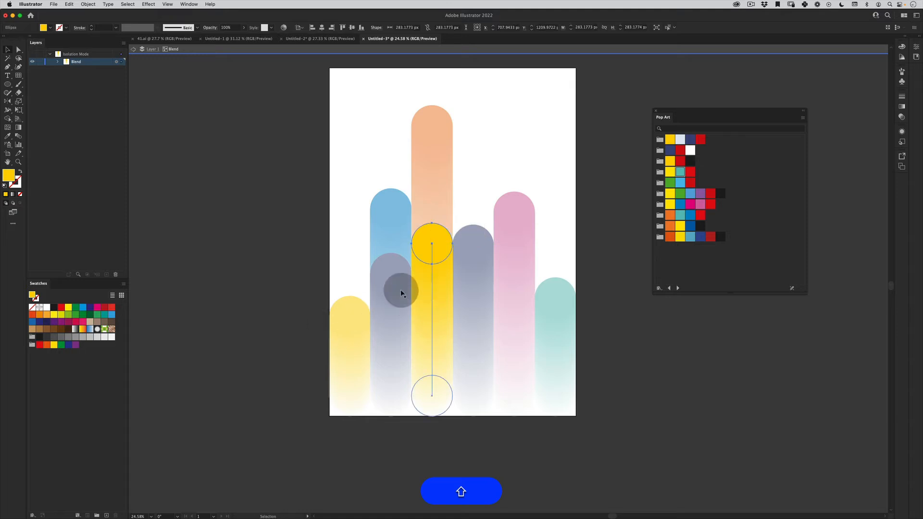
{"action": "key", "text": "shift+v"}
{"action": "double_click", "coordinate": [249, 350]}
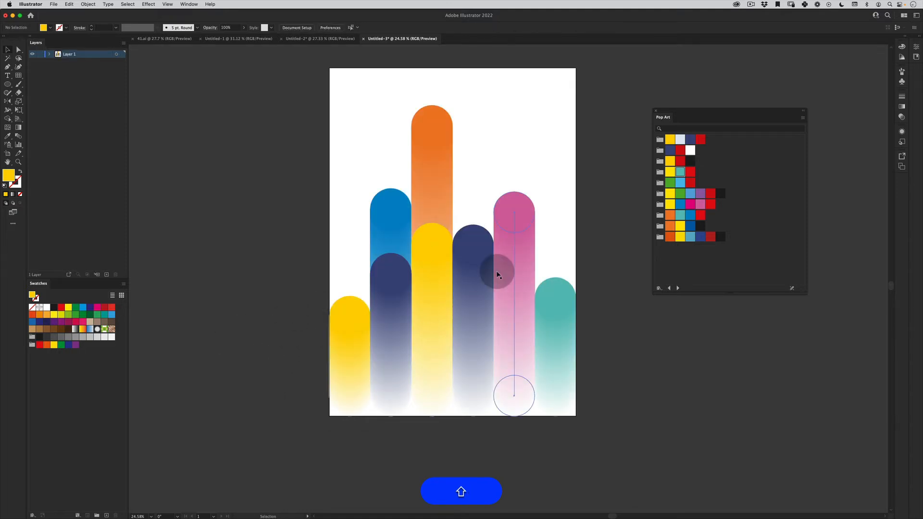
- Raise the first yellow column's top circle by about 140 px and leave isolation mode
{"action": "double_click", "coordinate": [355, 315]}
{"action": "left_click_drag", "start_coordinate": [354, 315], "coordinate": [357, 293]}
{"action": "double_click", "coordinate": [274, 334]}
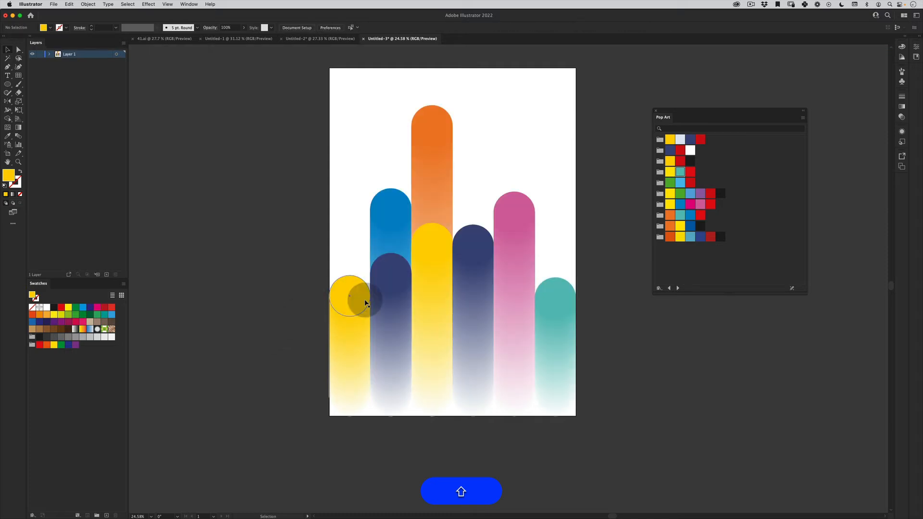
- Copy the fourth column's navy blend and paste the duplicate in place over the original
{"action": "left_click", "coordinate": [478, 246]}
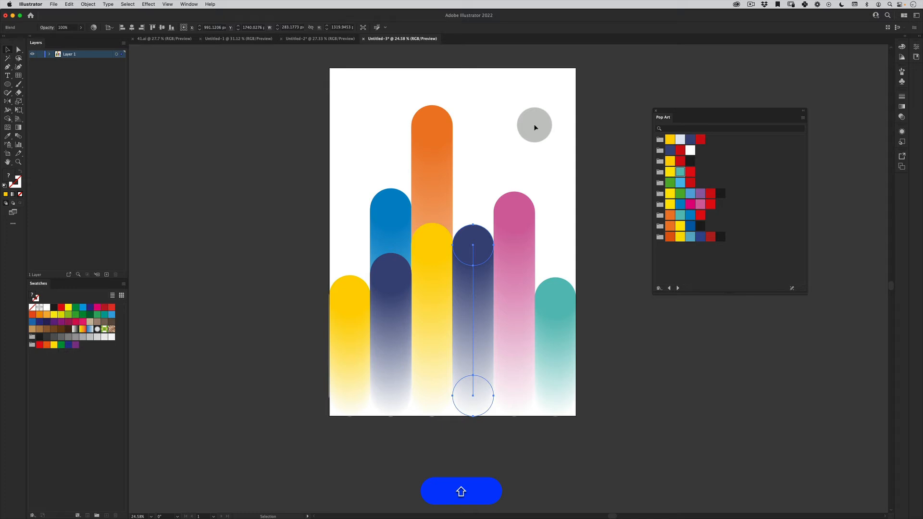
{"action": "key", "text": "v"}
{"action": "left_click", "coordinate": [540, 170]}
{"action": "left_click", "coordinate": [488, 234]}
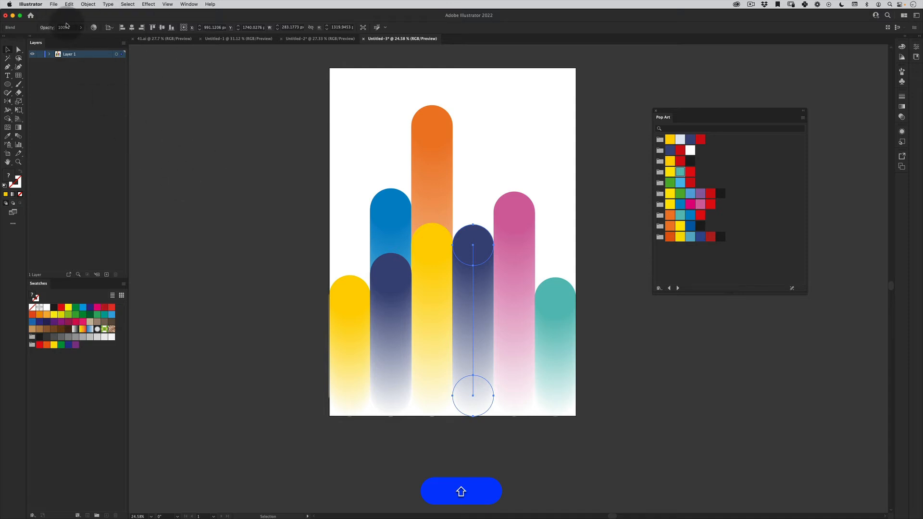
- Lower the fourth column's duplicate top circle to about Y 1876 px and recolour it with teal sampled from the last column
{"action": "double_click", "coordinate": [483, 240]}
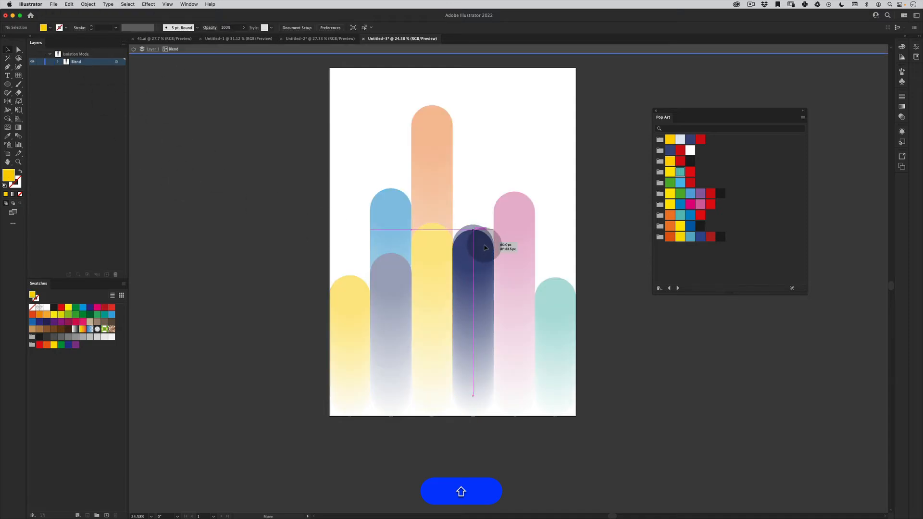
{"action": "left_click_drag", "start_coordinate": [484, 248], "coordinate": [484, 342]}
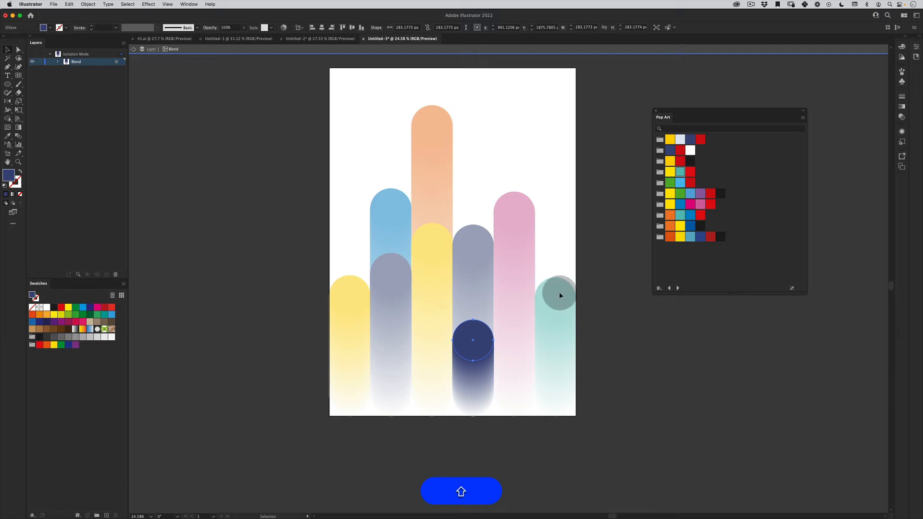
{"action": "left_click", "coordinate": [558, 289], "text": "shift"}
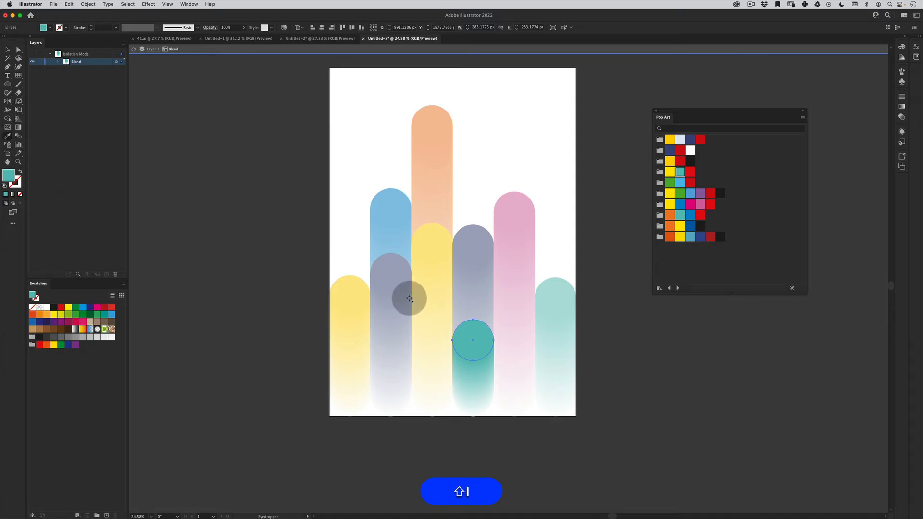
{"action": "key", "text": "shift+v"}
{"action": "double_click", "coordinate": [248, 324]}
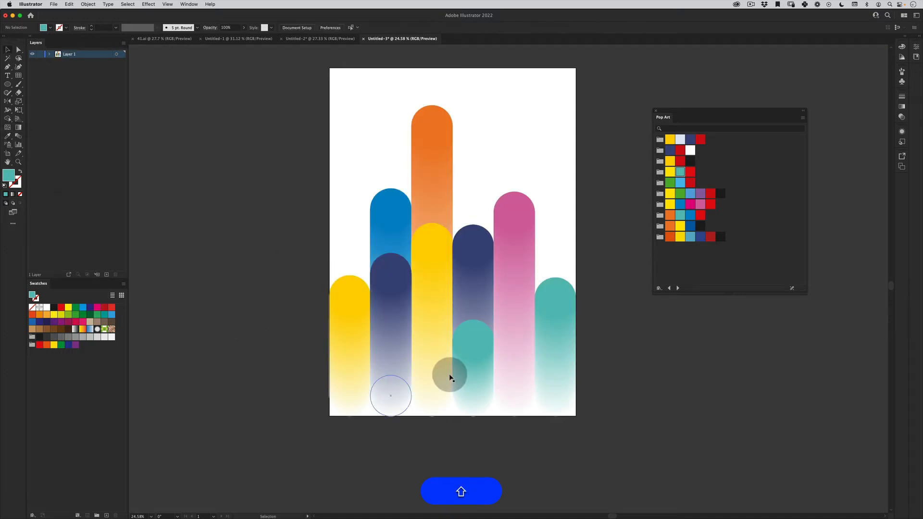
- Raise the top circle of the fourth column's teal duplicate by about 207 px and leave isolation mode
{"action": "double_click", "coordinate": [484, 324]}
{"action": "left_click_drag", "start_coordinate": [484, 328], "coordinate": [483, 301]}
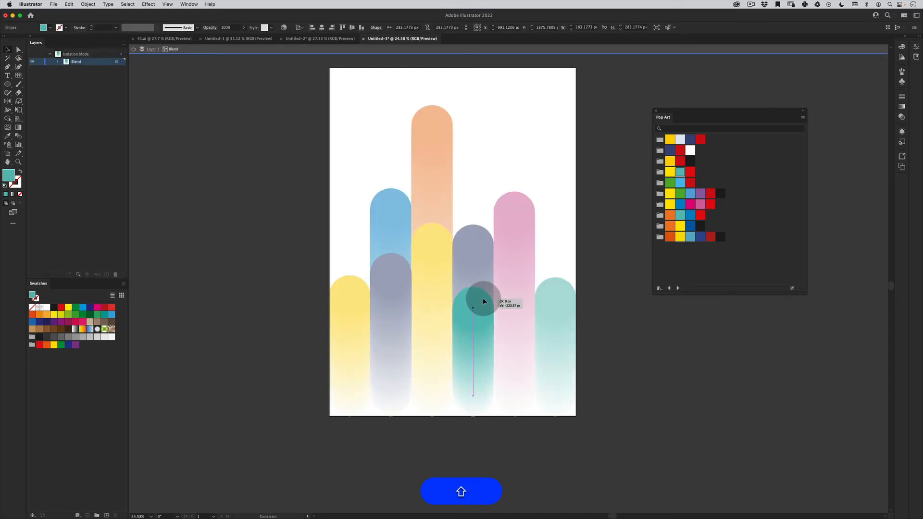
{"action": "double_click", "coordinate": [292, 352]}
- Raise the last teal column's top circle by about 140 px and leave isolation mode
{"action": "key", "text": "shift+z"}
{"action": "left_click_drag", "start_coordinate": [404, 360], "coordinate": [423, 309]}
{"action": "key", "text": "shift+v"}
{"action": "double_click", "coordinate": [544, 303]}
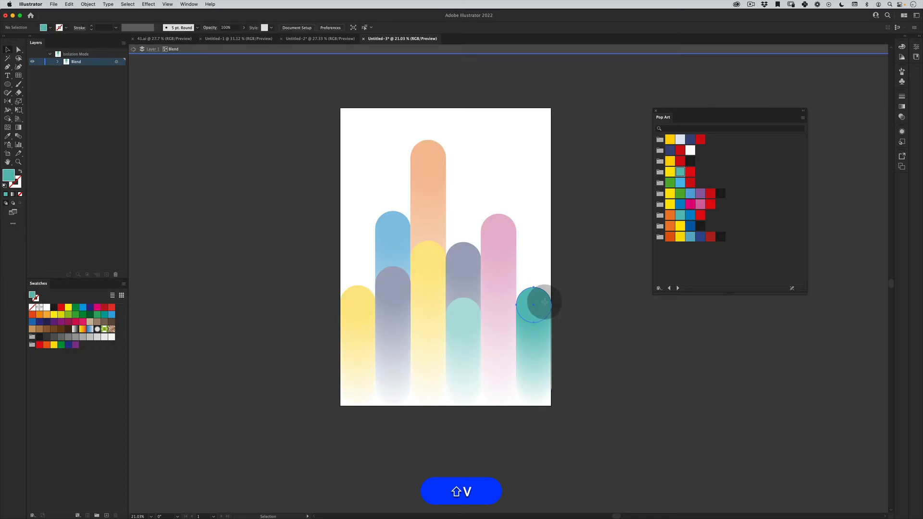
{"action": "mouse_move", "coordinate": [545, 302]}
{"action": "left_mouse_down"}
{"action": "mouse_move", "coordinate": [545, 272]}
{"action": "mouse_move", "coordinate": [547, 288]}
{"action": "left_mouse_up"}
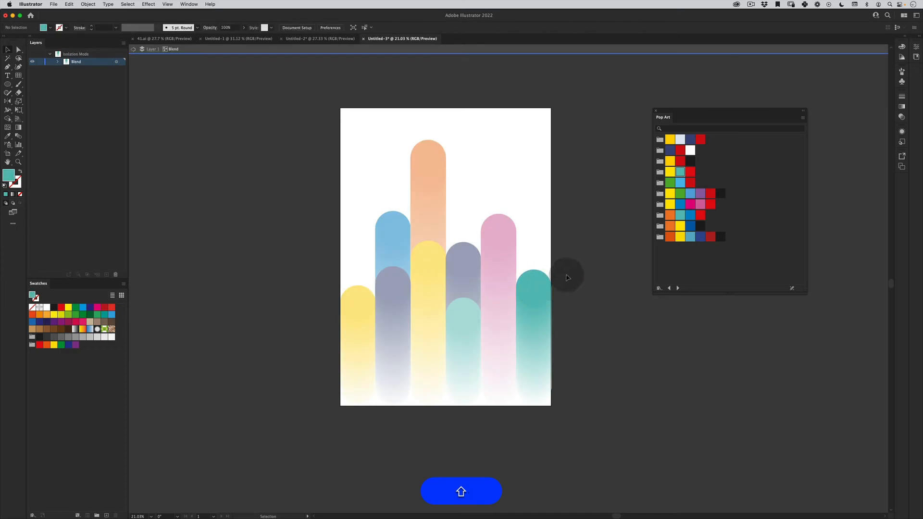
{"action": "double_click", "coordinate": [570, 283]}
- Copy the last teal column's blend and paste the duplicate in place in front
{"action": "left_click", "coordinate": [541, 284]}
{"action": "key", "text": "super+f"}
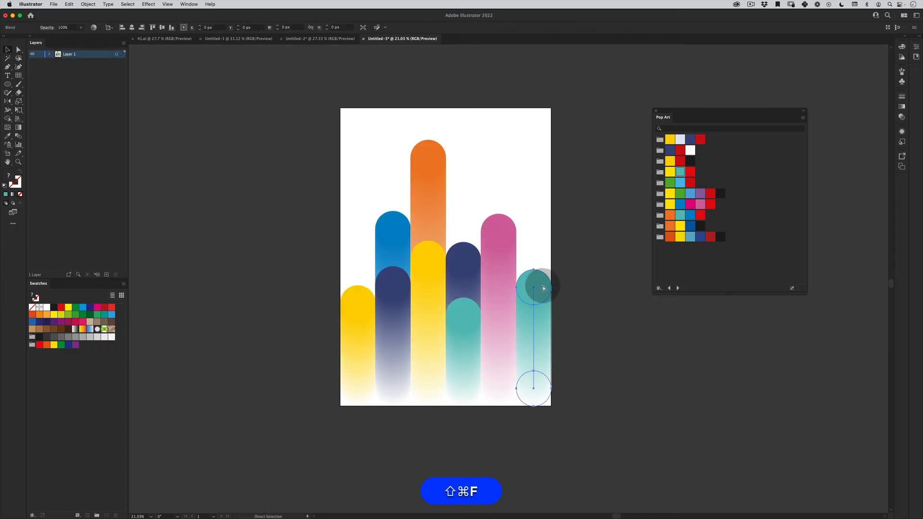
{"action": "key", "text": "v"}
- Lower the last column's duplicate top circle to about Y 1964 px and recolour it with navy sampled from the fourth column
{"action": "double_click", "coordinate": [542, 291]}
{"action": "left_click_drag", "start_coordinate": [542, 293], "coordinate": [532, 353]}
{"action": "key", "text": "i"}
{"action": "left_click", "coordinate": [470, 249]}
{"action": "key", "text": "v"}
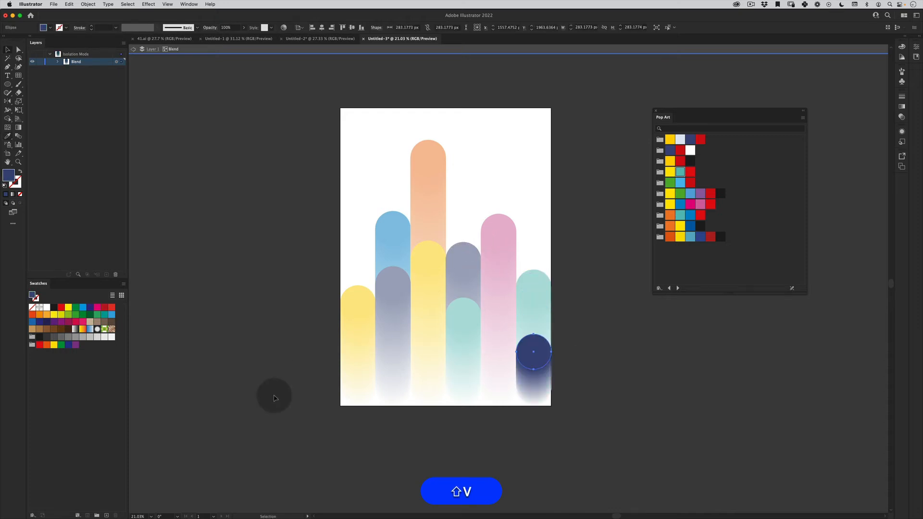
{"action": "double_click", "coordinate": [274, 394]}
- Copy the first yellow column's blend and paste the duplicate in place in front
{"action": "key", "text": "v"}
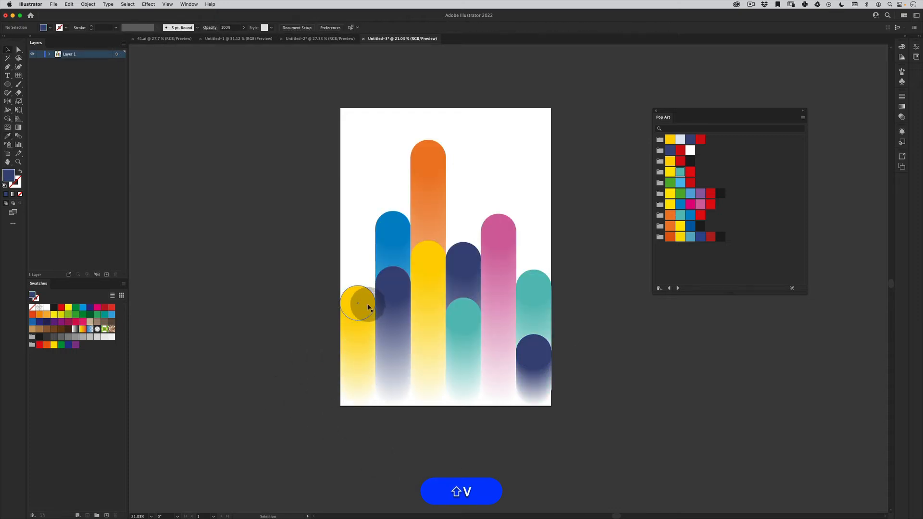
{"action": "left_click", "coordinate": [368, 306]}
{"action": "key", "text": "super+c"}
- Lower the first column's duplicate top circle to about Y 2042 px and recolour it with pink sampled from the fifth column
{"action": "double_click", "coordinate": [368, 306]}
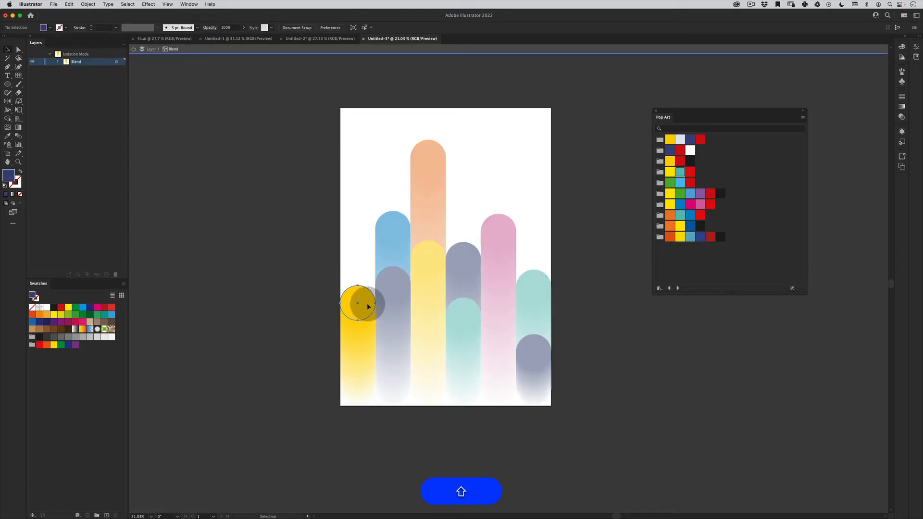
{"action": "left_click_drag", "start_coordinate": [367, 306], "coordinate": [369, 360]}
{"action": "key", "text": "i"}
{"action": "left_click", "coordinate": [499, 220], "text": "shift"}
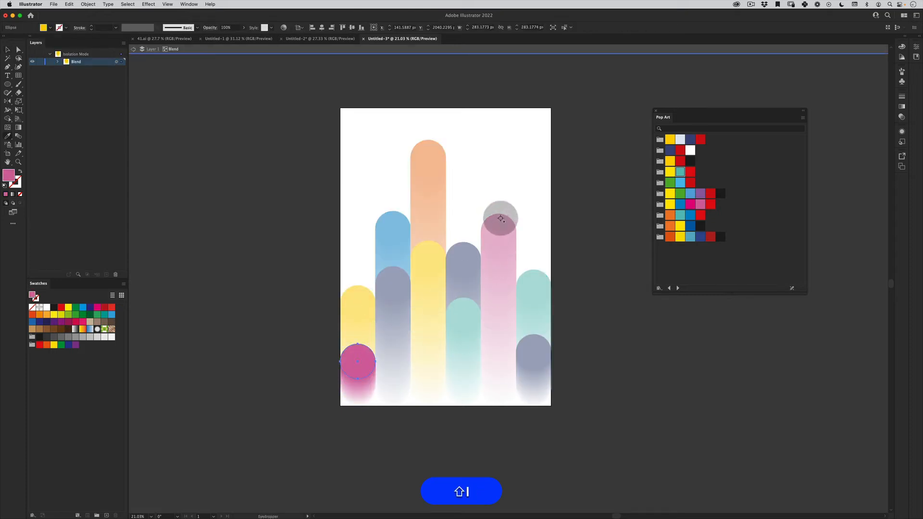
{"action": "key", "text": "v"}
{"action": "double_click", "coordinate": [262, 430]}
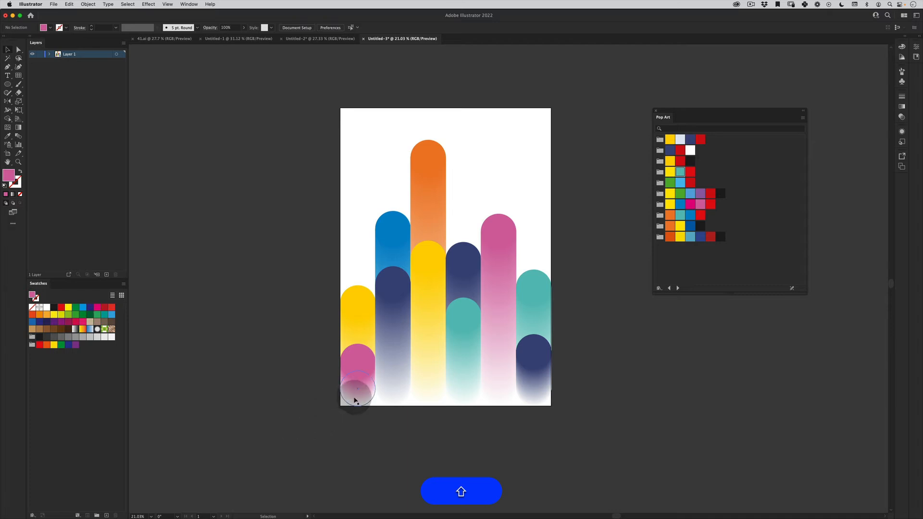
- Move the pink duplicate's white bottom circle below the artboard to about Y 2702 px and leave isolation mode
{"action": "double_click", "coordinate": [360, 392]}
{"action": "left_click_drag", "start_coordinate": [368, 394], "coordinate": [368, 449]}
{"action": "key", "text": "v"}
{"action": "double_click", "coordinate": [418, 436]}
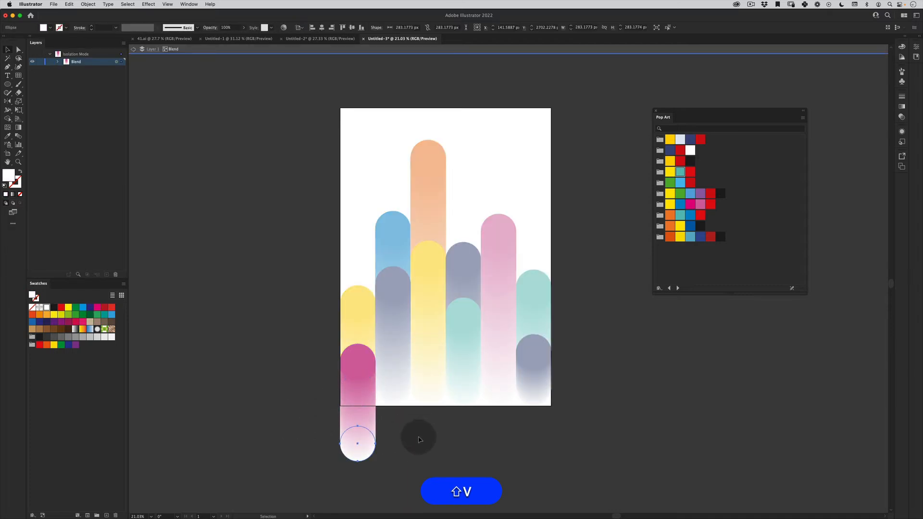
- Lower the white bottom circle of the second column's navy duplicate by about 283 px, just below the artboard edge
{"action": "left_click", "coordinate": [402, 387]}
{"action": "double_click", "coordinate": [402, 387]}
{"action": "left_click_drag", "start_coordinate": [401, 387], "coordinate": [403, 421]}
{"action": "double_click", "coordinate": [426, 428]}
- Raise the first column's pink duplicate's white bottom circle to about Y 2542 px, level with the navy duplicate's
{"action": "double_click", "coordinate": [403, 437]}
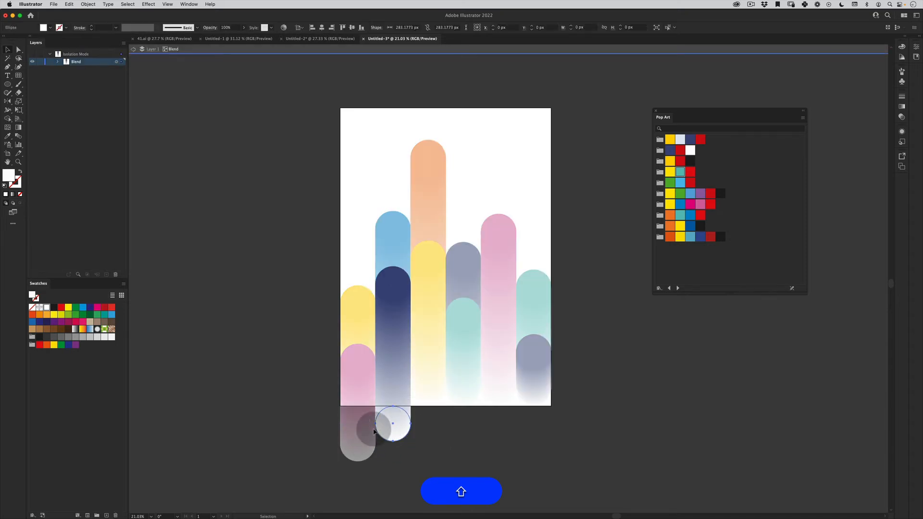
{"action": "double_click", "coordinate": [363, 452]}
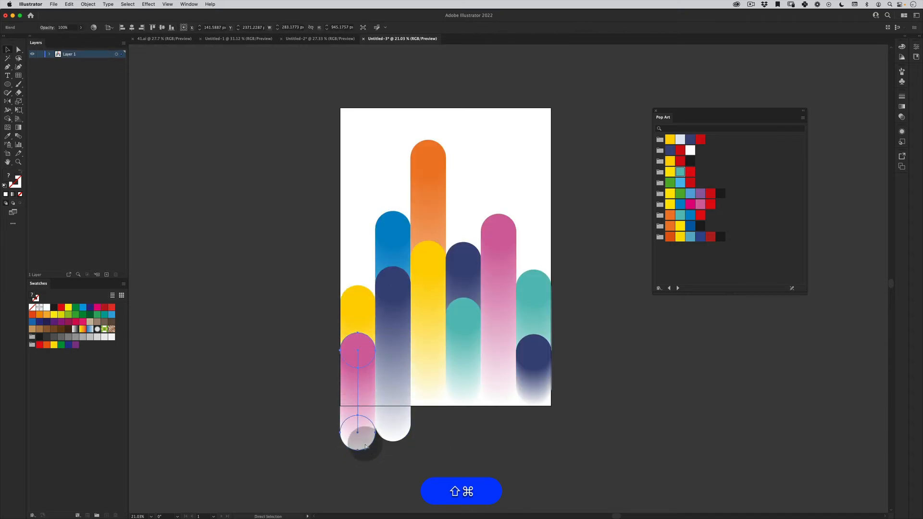
{"action": "key", "text": "super+shift+z"}
{"action": "left_click_drag", "start_coordinate": [365, 431], "coordinate": [366, 431]}
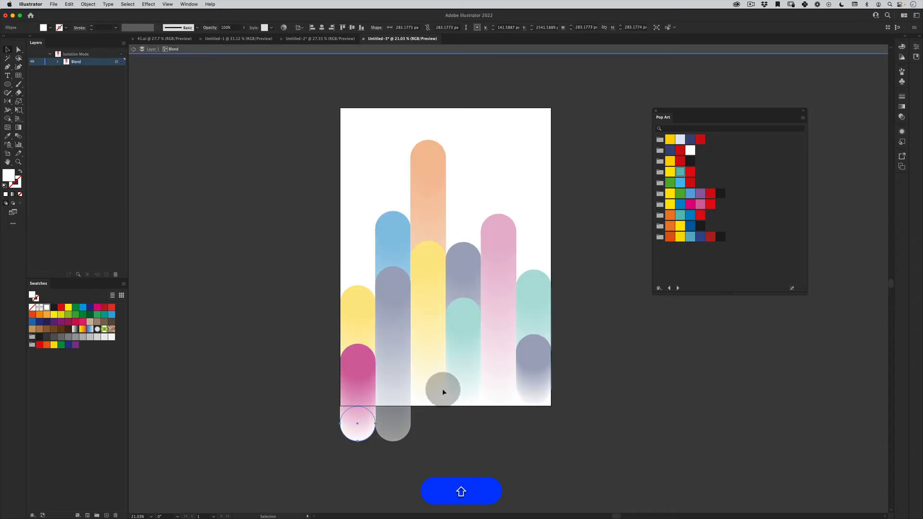
- Lower the white bottom circle of the third column's yellow duplicate by about 283 px, just below the artboard edge
{"action": "double_click", "coordinate": [440, 387]}
{"action": "double_click", "coordinate": [437, 388]}
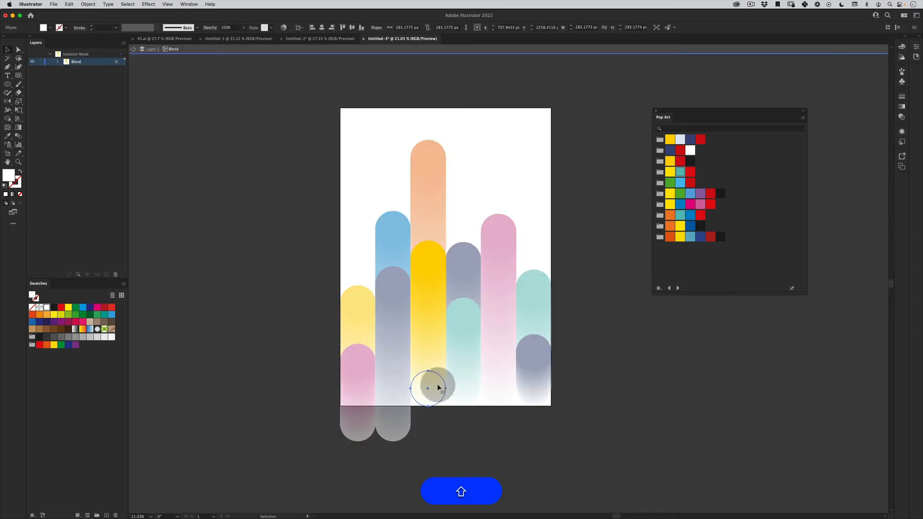
{"action": "left_click_drag", "start_coordinate": [437, 407], "coordinate": [436, 424]}
- Lower the white bottom circle of the fourth column's teal duplicate to about Y 2554 px, below the artboard
{"action": "double_click", "coordinate": [467, 369]}
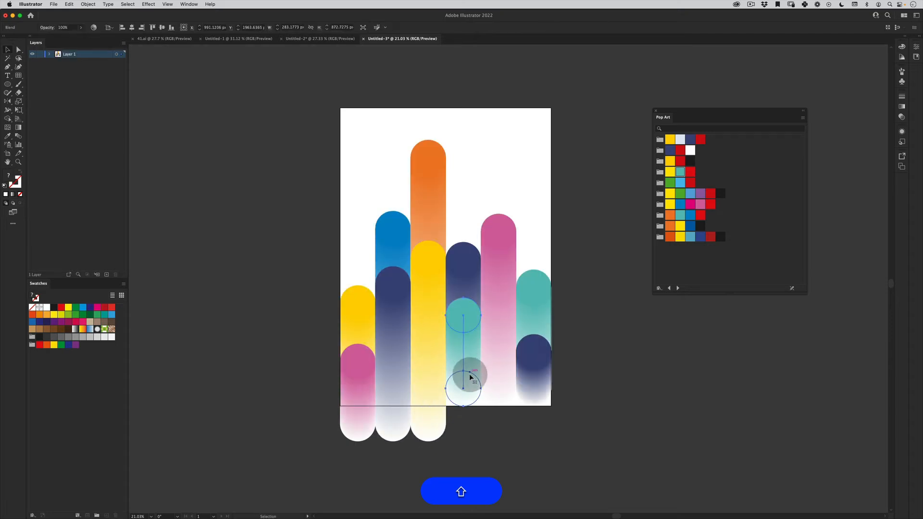
{"action": "double_click", "coordinate": [469, 381]}
{"action": "left_click_drag", "start_coordinate": [471, 384], "coordinate": [472, 425]}
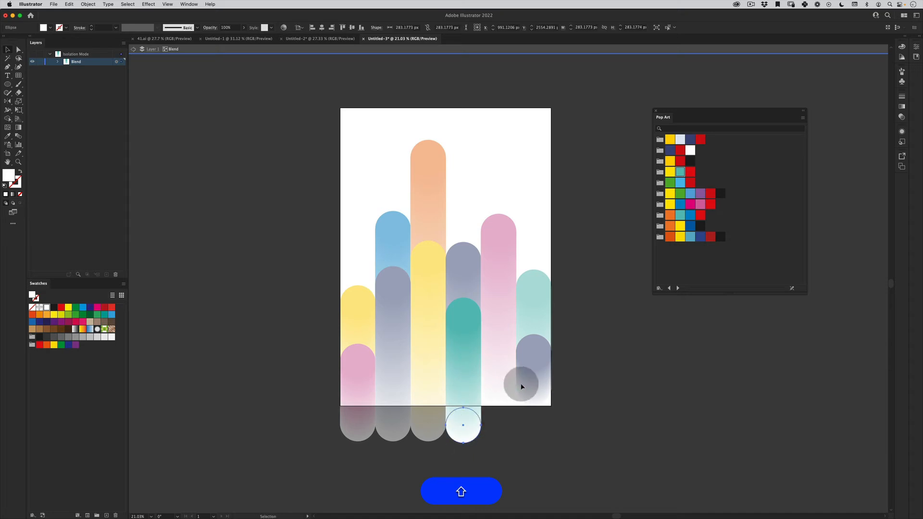
- Try to apply the second column's blue to the sixth column's whole navy duplicate
{"action": "double_click", "coordinate": [509, 386]}
{"action": "left_click", "coordinate": [523, 426]}
{"action": "left_click", "coordinate": [506, 323]}
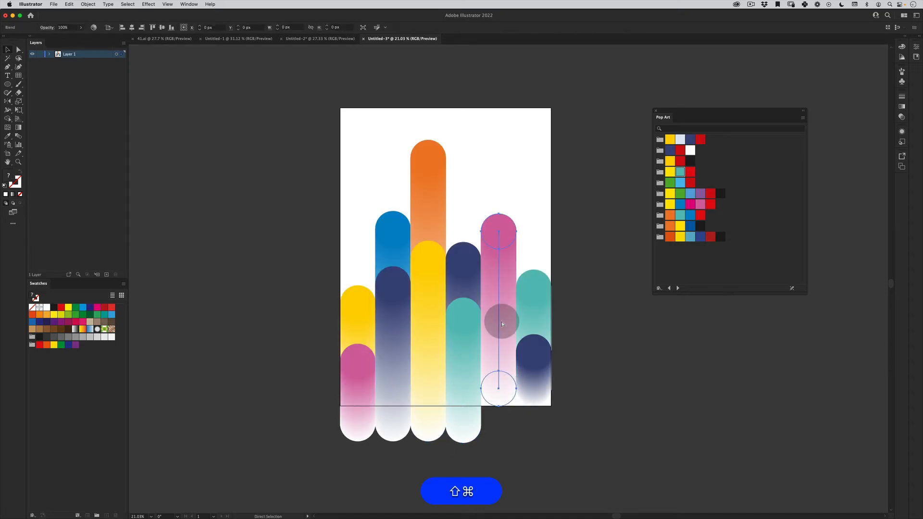
{"action": "left_click", "coordinate": [429, 178], "text": "shift+super"}
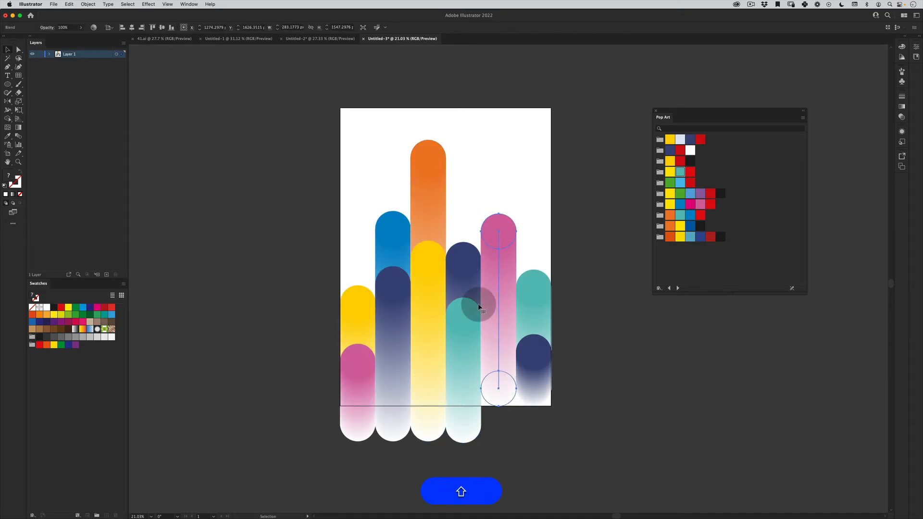
{"action": "left_click", "coordinate": [539, 359], "text": "shift"}
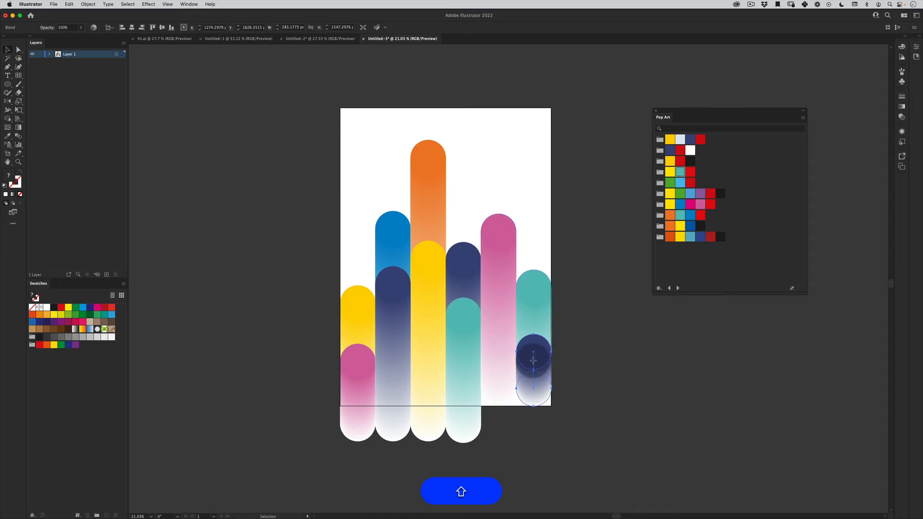
{"action": "key", "text": "o"}
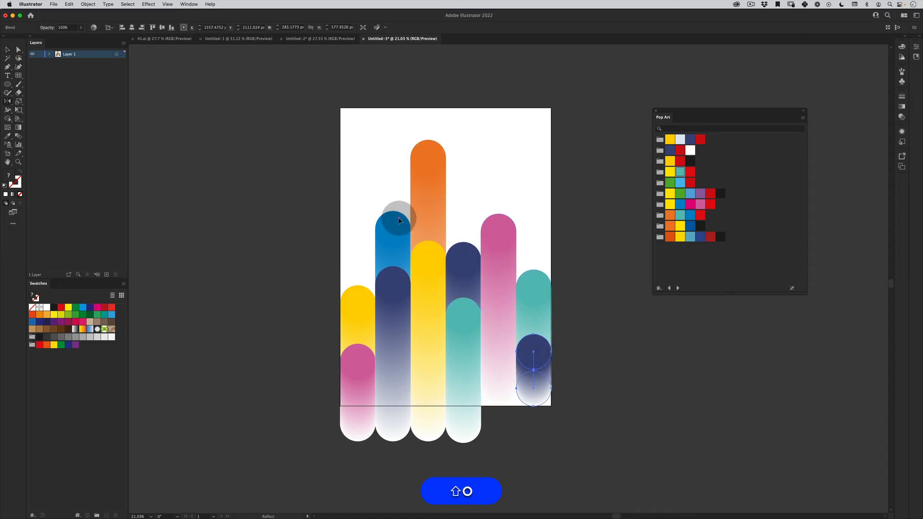
{"action": "left_click", "coordinate": [395, 220]}
{"action": "key", "text": "super+z"}
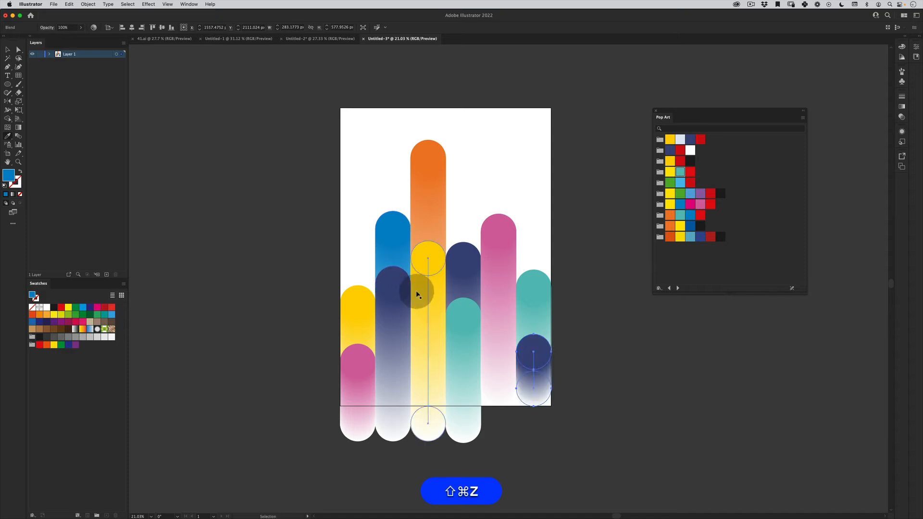
{"action": "key", "text": "v"}
{"action": "left_click", "coordinate": [281, 428]}
- Recolour the top circle of the sixth column's duplicate with the second column's blue, and undo back to the fourth column's circle move
{"action": "double_click", "coordinate": [531, 342]}
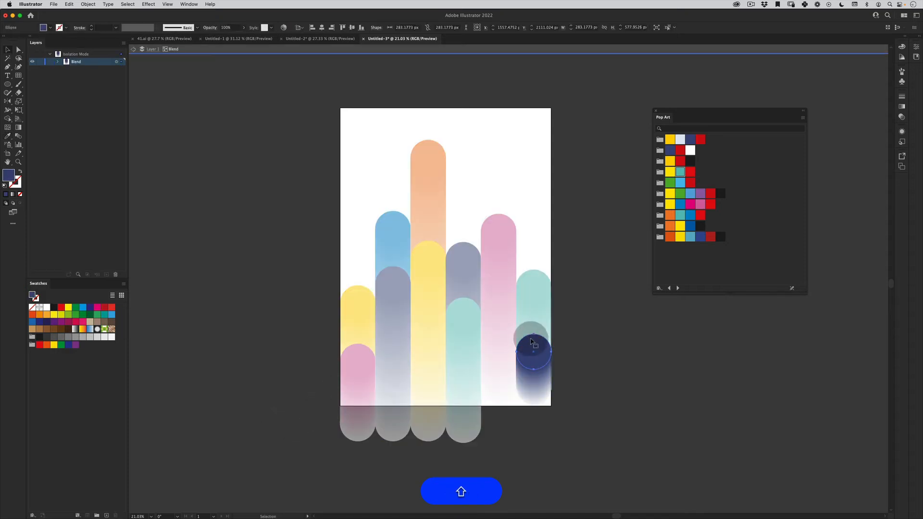
{"action": "key", "text": "i"}
{"action": "left_click", "coordinate": [397, 220]}
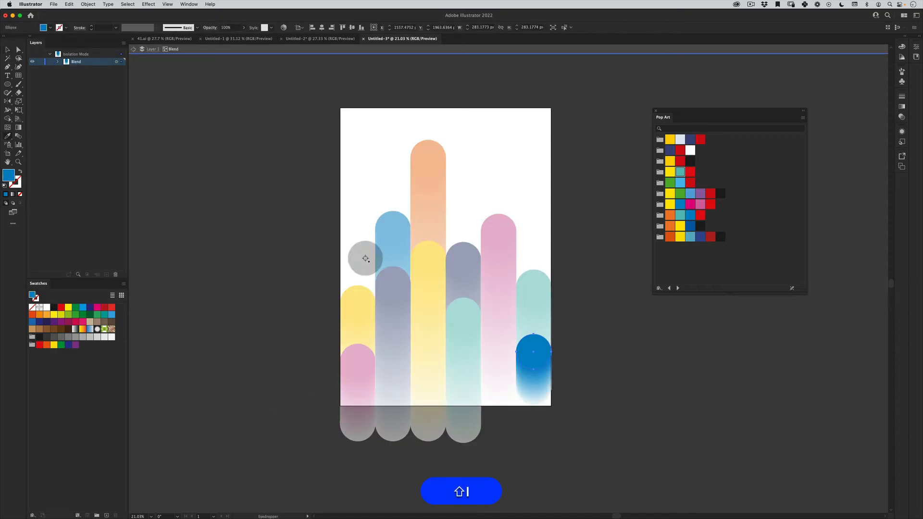
{"action": "key", "text": "v"}
{"action": "double_click", "coordinate": [276, 365]}
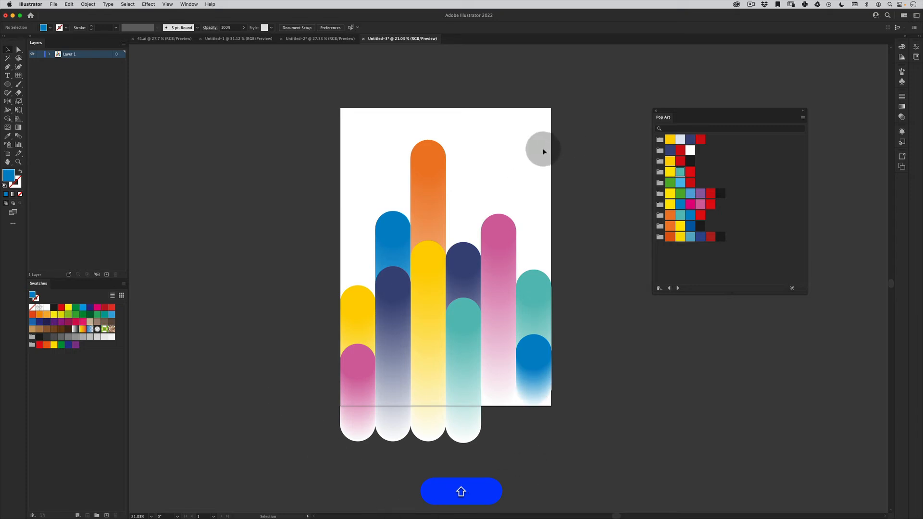
{"action": "key", "text": "super+shift+z"}
{"action": "key", "text": "super+shift+z"}
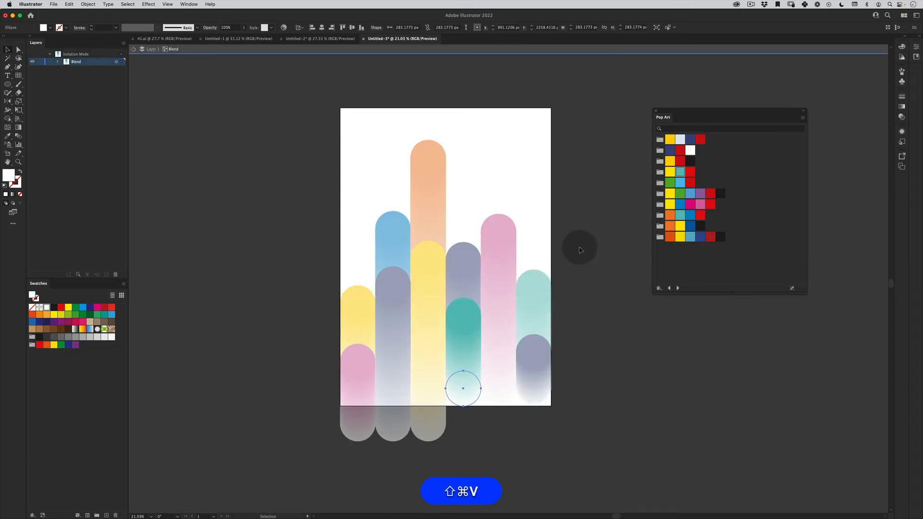
- Lower the white bottom circle of the fourth column's teal duplicate again, level with the third column's below the artboard
{"action": "double_click", "coordinate": [580, 249]}
{"action": "double_click", "coordinate": [470, 393]}
{"action": "left_click", "coordinate": [471, 394]}
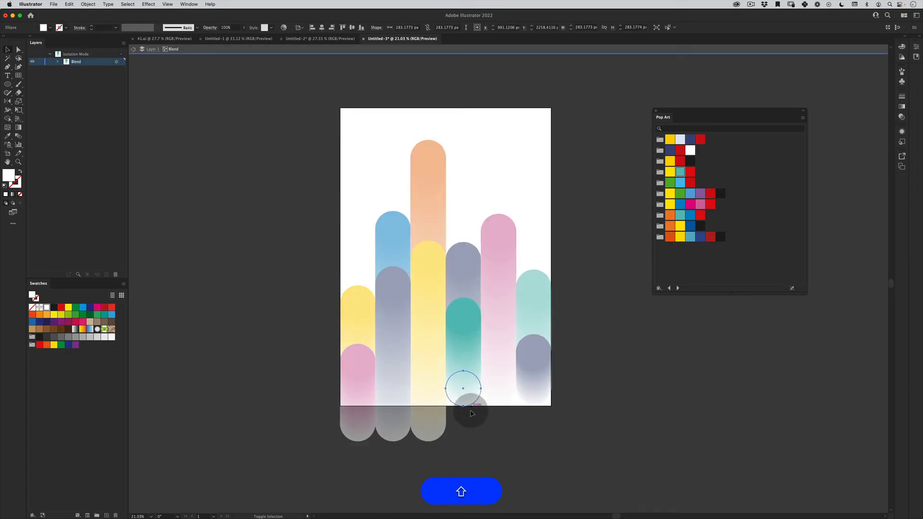
{"action": "left_click_drag", "start_coordinate": [471, 411], "coordinate": [505, 423]}
- Lower the white bottom circle of the fifth column's pink blend by about 283 px, just below the artboard edge
{"action": "double_click", "coordinate": [502, 398]}
{"action": "double_click", "coordinate": [504, 397]}
{"action": "left_click", "coordinate": [509, 392]}
{"action": "left_click", "coordinate": [529, 380]}
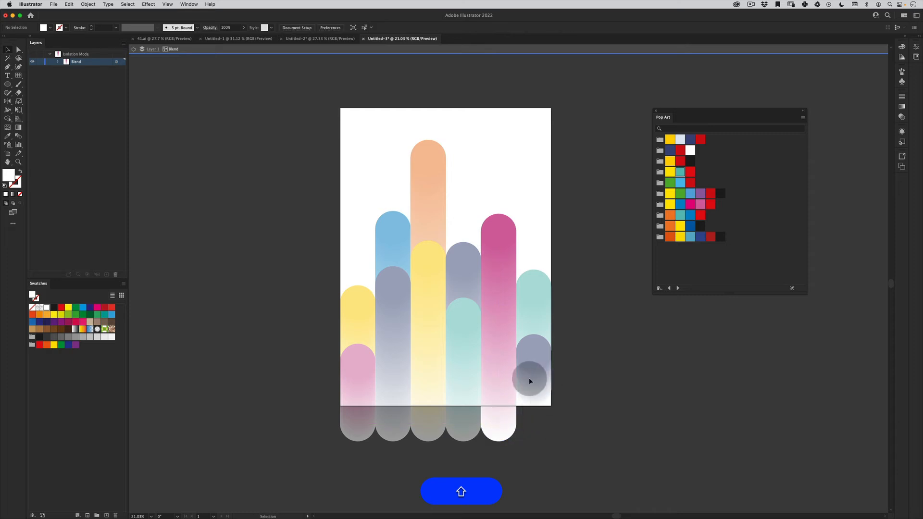
{"action": "double_click", "coordinate": [619, 307]}
- Duplicate the fifth column's pink blend in place and lower the copy's top circle about level with the sixth column's navy one
{"action": "left_click", "coordinate": [500, 305]}
{"action": "key", "text": "shift+super+v"}
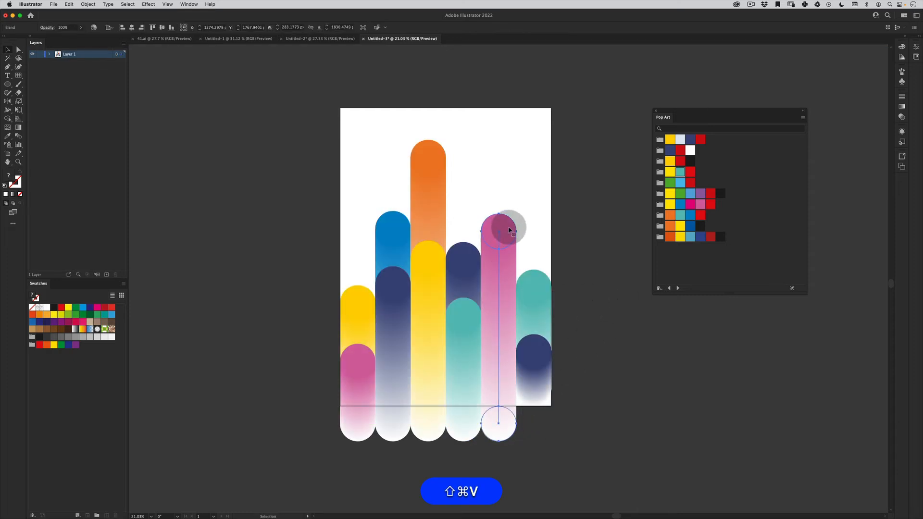
{"action": "double_click", "coordinate": [509, 230]}
{"action": "left_click_drag", "start_coordinate": [507, 226], "coordinate": [503, 348]}
- Recolour the top circle of the fifth column's duplicate with the blue sampled from the second column
{"action": "key", "text": "i"}
{"action": "left_click", "coordinate": [397, 215]}
{"action": "key", "text": "v"}
{"action": "double_click", "coordinate": [287, 360]}
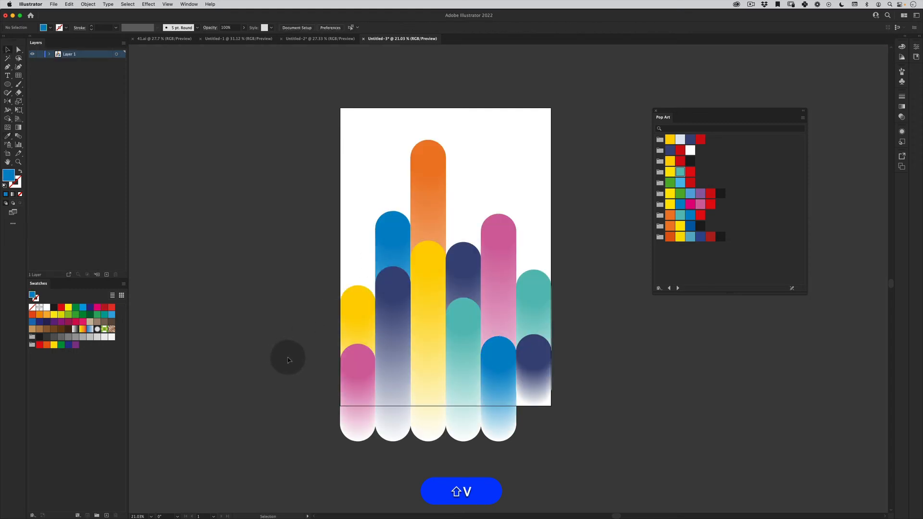
- Lower the white bottom circle of the sixth column's navy duplicate below the artboard, level with the other columns
{"action": "left_click", "coordinate": [536, 346]}
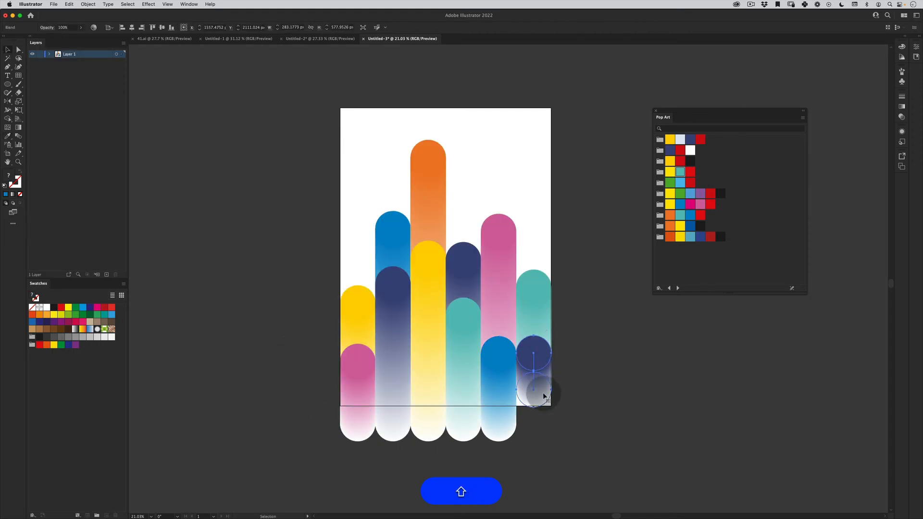
{"action": "double_click", "coordinate": [547, 389]}
{"action": "left_click_drag", "start_coordinate": [546, 388], "coordinate": [546, 430]}
{"action": "double_click", "coordinate": [583, 350]}
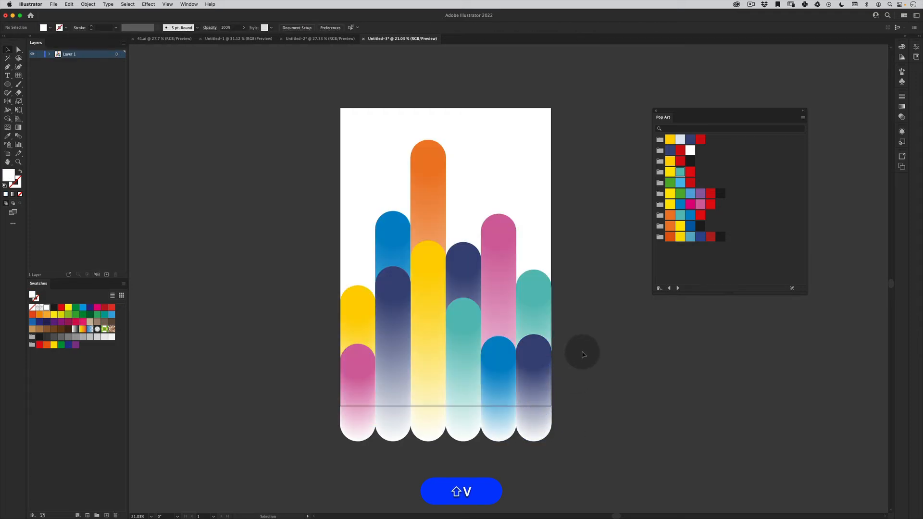
- Compare the poster with the finished GRADIENTS poster in 41.ai
{"action": "left_click", "coordinate": [438, 384]}
{"action": "left_click", "coordinate": [591, 291]}
{"action": "key", "text": "shift+v"}
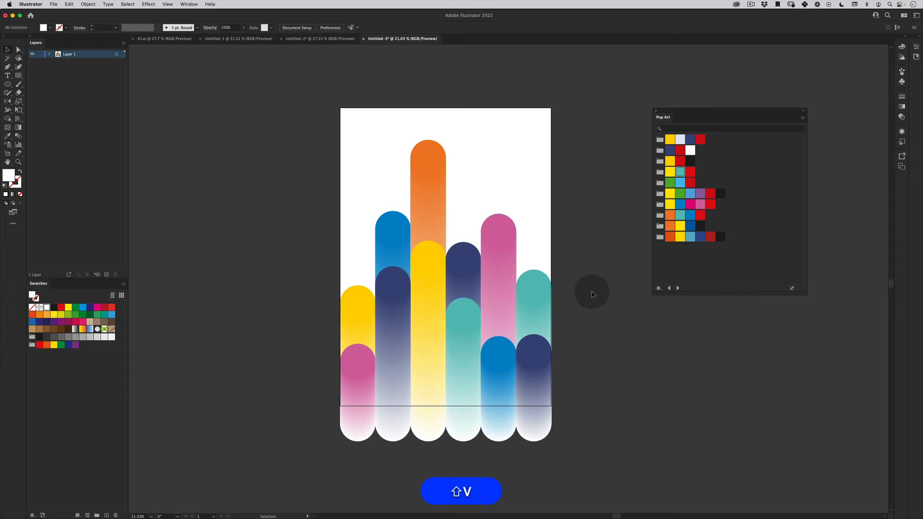
{"action": "left_click", "coordinate": [160, 40]}
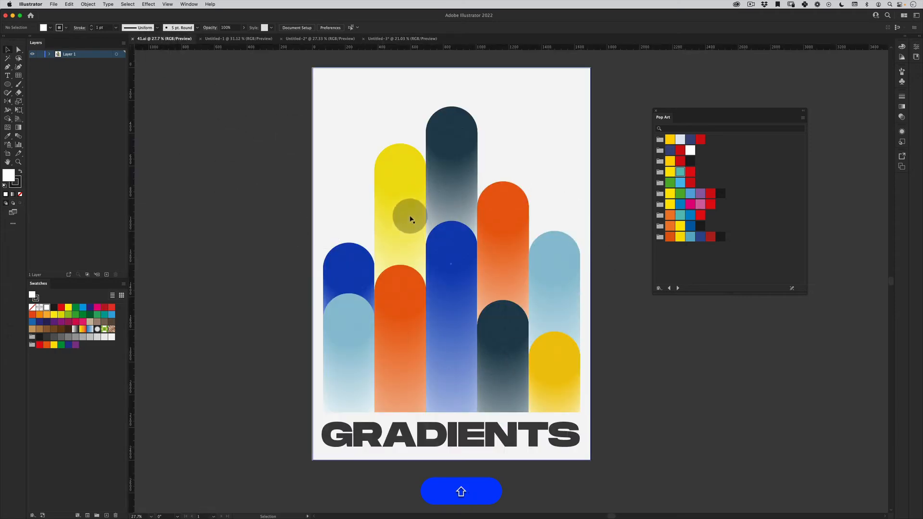
{"action": "left_click", "coordinate": [392, 41]}
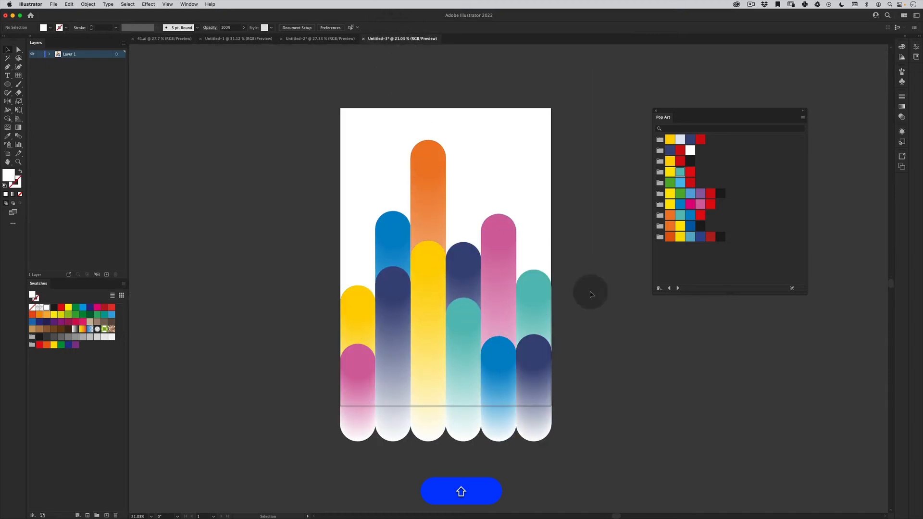
- Delete both blends of the sixth column and scale the remaining five columns up to about the artboard width
{"action": "left_click", "coordinate": [537, 411]}
{"action": "key", "text": "shift+BackSpace"}
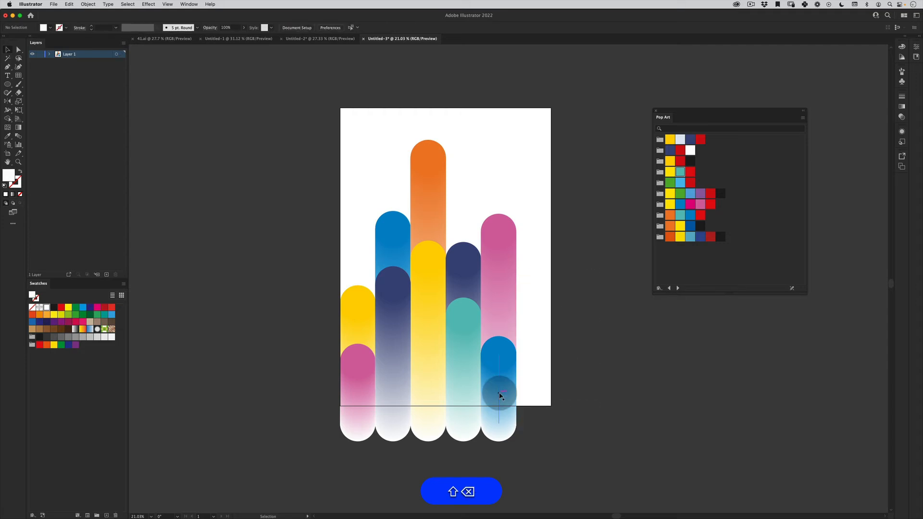
{"action": "left_click_drag", "start_coordinate": [563, 249], "coordinate": [324, 445]}
{"action": "key", "text": "e"}
{"action": "left_click_drag", "start_coordinate": [506, 147], "coordinate": [521, 202]}
{"action": "key", "text": "z"}
{"action": "key", "text": "v"}
{"action": "left_click_drag", "start_coordinate": [575, 126], "coordinate": [396, 478]}
{"action": "left_click_drag", "start_coordinate": [419, 341], "coordinate": [427, 304]}
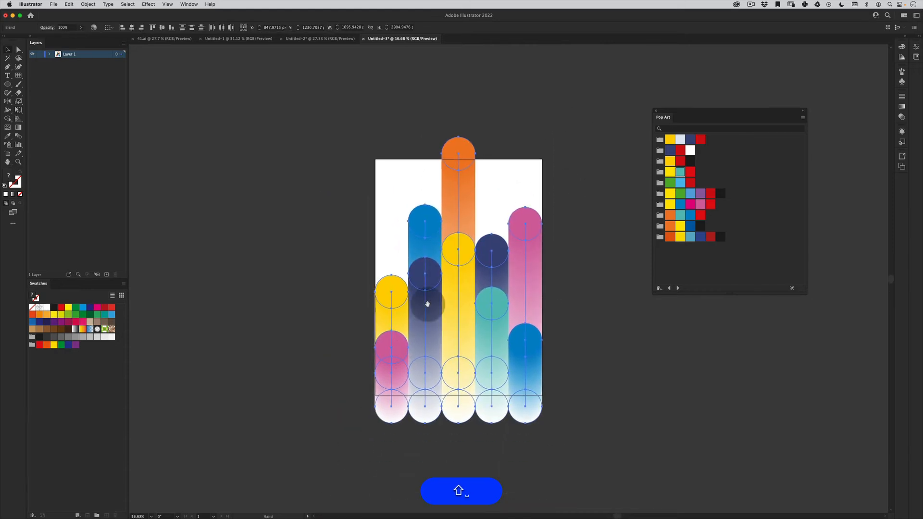
{"action": "key", "text": "e"}
{"action": "key", "text": "v"}
{"action": "left_click", "coordinate": [523, 127]}
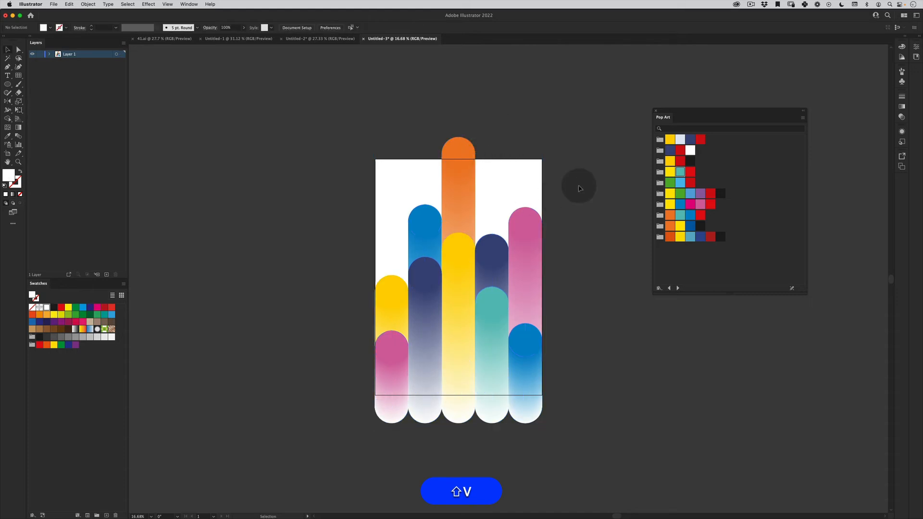
- Try to lower the tops of the five enlarged columns by moving their upper circles' anchor points
{"action": "key", "text": "a"}
{"action": "left_click_drag", "start_coordinate": [604, 98], "coordinate": [300, 375]}
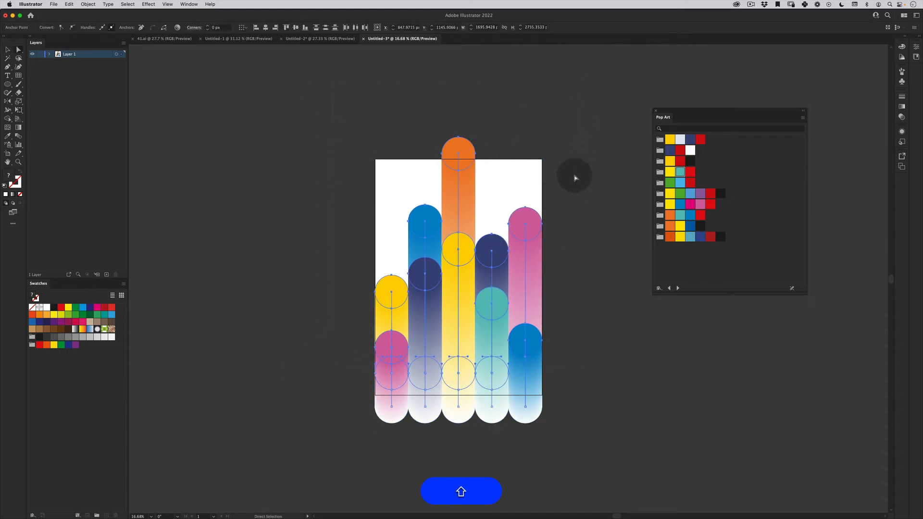
{"action": "left_click_drag", "start_coordinate": [475, 158], "coordinate": [476, 201]}
{"action": "key", "text": "shift+super+z"}
{"action": "key", "text": "v"}
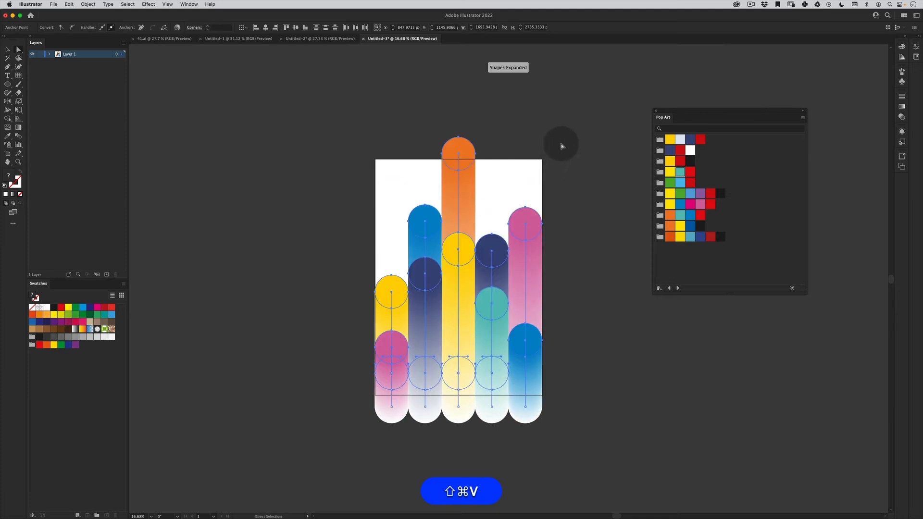
- Try to shift the anchor points in the lower part of the enlarged columns downward
{"action": "left_click", "coordinate": [561, 144]}
{"action": "left_click_drag", "start_coordinate": [600, 252], "coordinate": [402, 417]}
{"action": "left_click_drag", "start_coordinate": [516, 302], "coordinate": [512, 330]}
{"action": "key", "text": "super+z"}
{"action": "key", "text": "v"}
{"action": "left_click", "coordinate": [555, 185]}
{"action": "key", "text": "shift+v"}
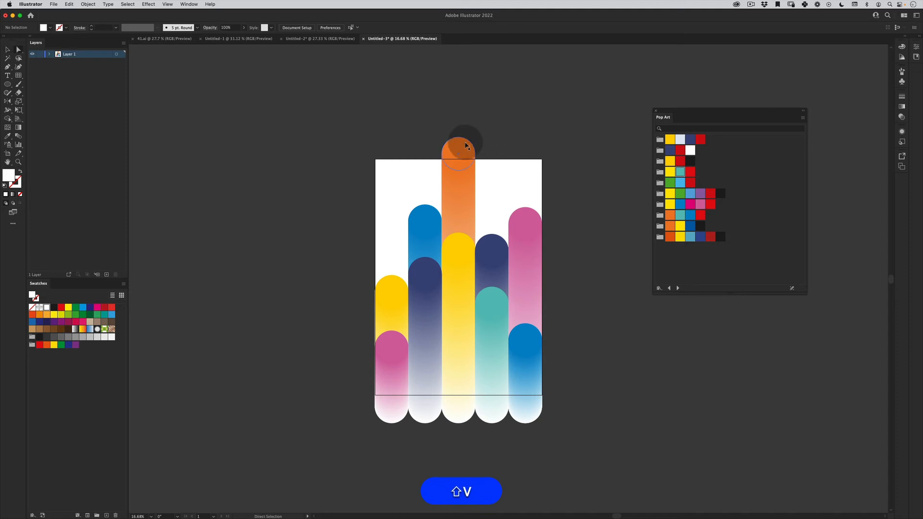
- Undo the five-column enlargement and the deletion of the sixth column
{"action": "key", "text": "shift+super+z"}
{"action": "key", "text": "shift+super+z"}
{"action": "key", "text": "v"}
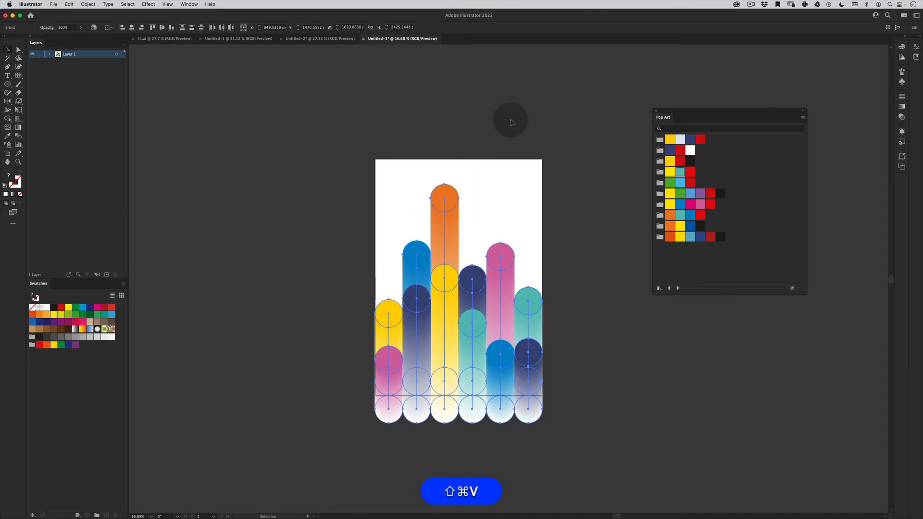
{"action": "left_click", "coordinate": [520, 106]}
{"action": "key", "text": "z"}
{"action": "left_click_drag", "start_coordinate": [466, 271], "coordinate": [524, 228]}
{"action": "key", "text": "space"}
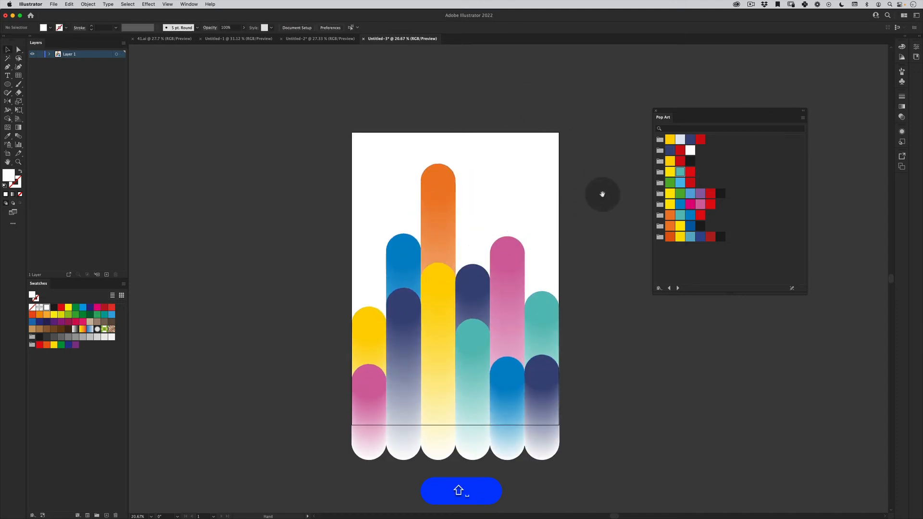
{"action": "left_click_drag", "start_coordinate": [594, 219], "coordinate": [579, 197]}
{"action": "key", "text": "v"}
{"action": "left_click_drag", "start_coordinate": [587, 126], "coordinate": [196, 439]}
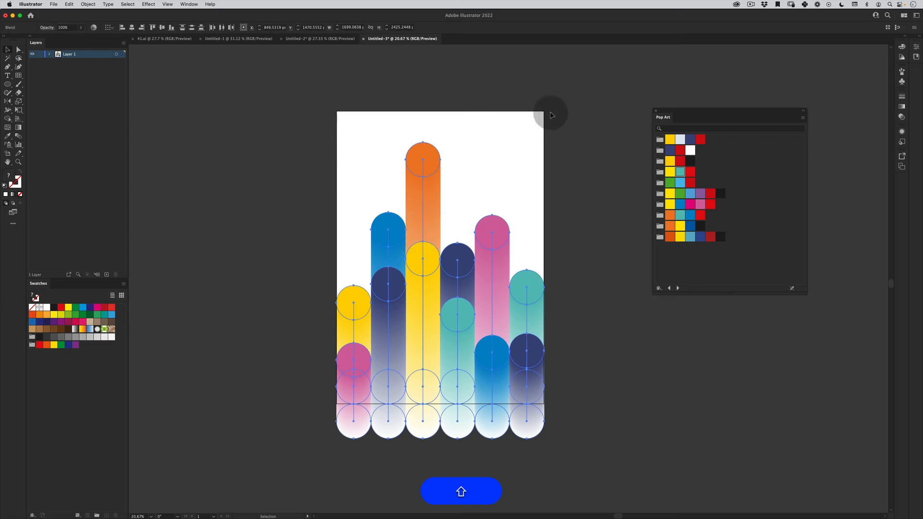
{"action": "left_click_drag", "start_coordinate": [563, 115], "coordinate": [271, 419]}
{"action": "right_click", "coordinate": [412, 260]}
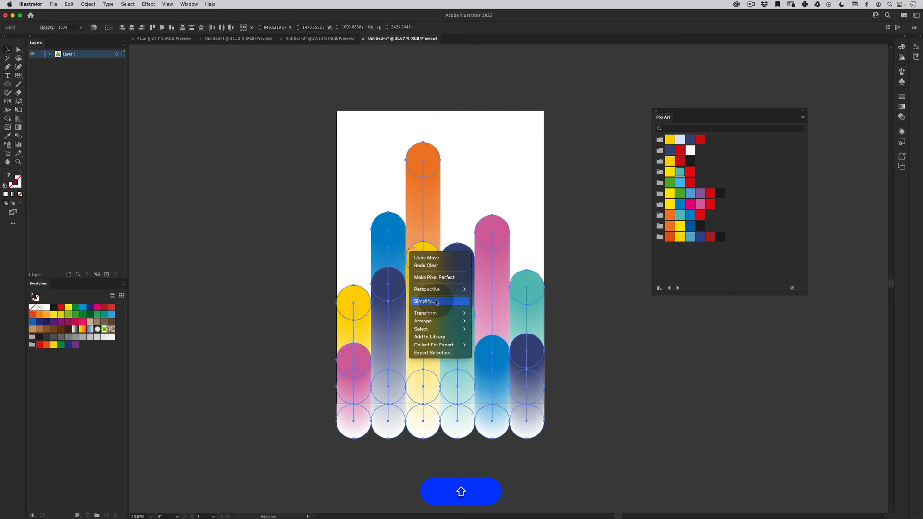
{"action": "left_click", "coordinate": [316, 302]}
- Group all the blend columns and their duplicates together
{"action": "key", "text": "shift+v"}
{"action": "left_click_drag", "start_coordinate": [573, 116], "coordinate": [307, 508]}
{"action": "right_click", "coordinate": [430, 285]}
{"action": "left_click", "coordinate": [308, 355]}
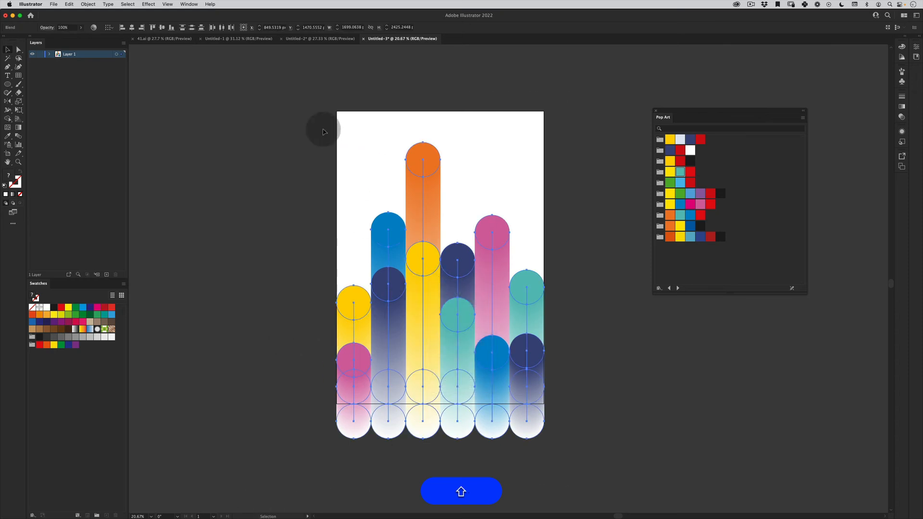
{"action": "scroll", "coordinate": [532, 394], "scroll_direction": "down", "scroll_amount": 1}
{"action": "left_click", "coordinate": [93, 3]}
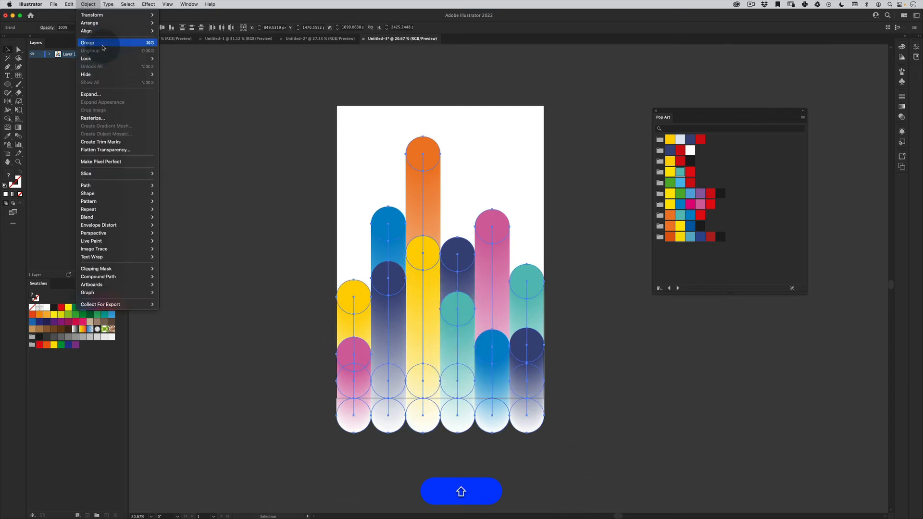
{"action": "left_click", "coordinate": [107, 43]}
{"action": "left_click", "coordinate": [242, 403]}
{"action": "key", "text": "shift+v"}
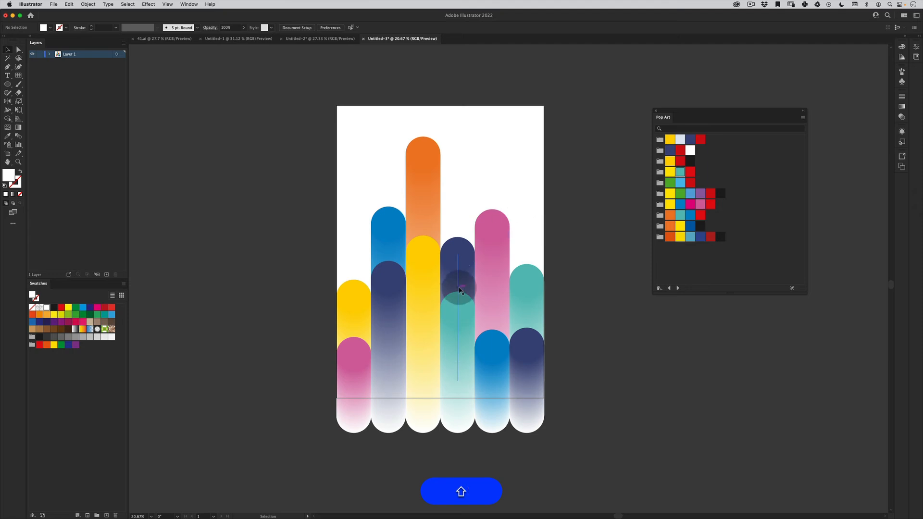
- Draw a white 1700 x 2400 px rectangle covering the whole artboard over the columns
{"action": "left_click_drag", "start_coordinate": [6, 84], "coordinate": [45, 85]}
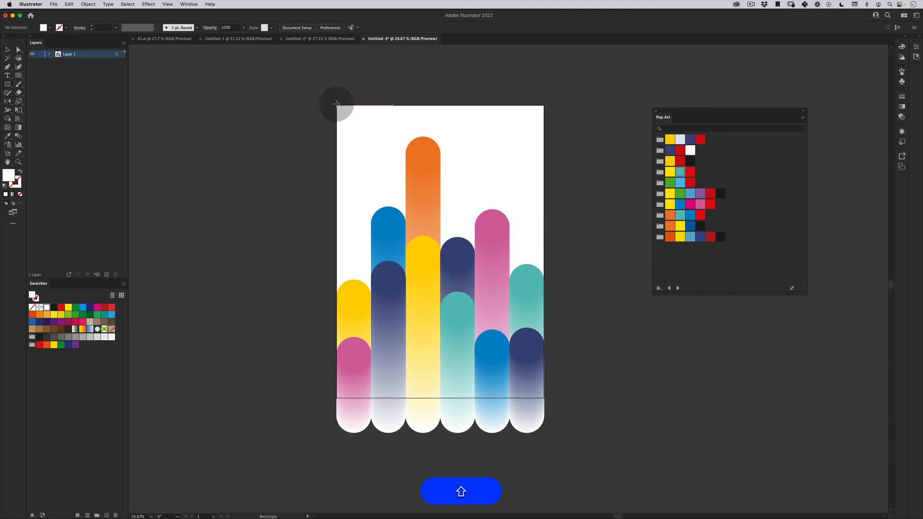
{"action": "left_click_drag", "start_coordinate": [337, 105], "coordinate": [544, 398]}
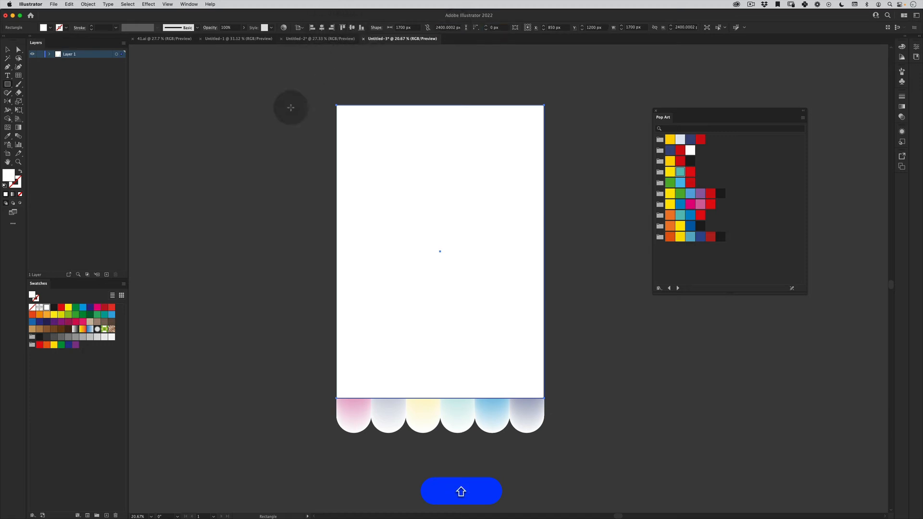
- Select the columns together with the white rectangle and make a clipping mask that trims the columns to the artboard
{"action": "key", "text": "shift+v"}
{"action": "left_click", "coordinate": [206, 190]}
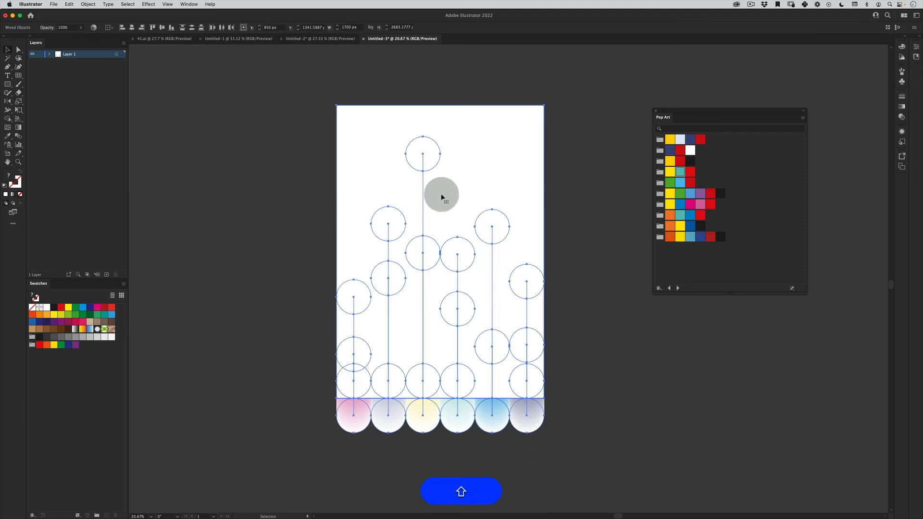
{"action": "left_click_drag", "start_coordinate": [311, 457], "coordinate": [542, 191]}
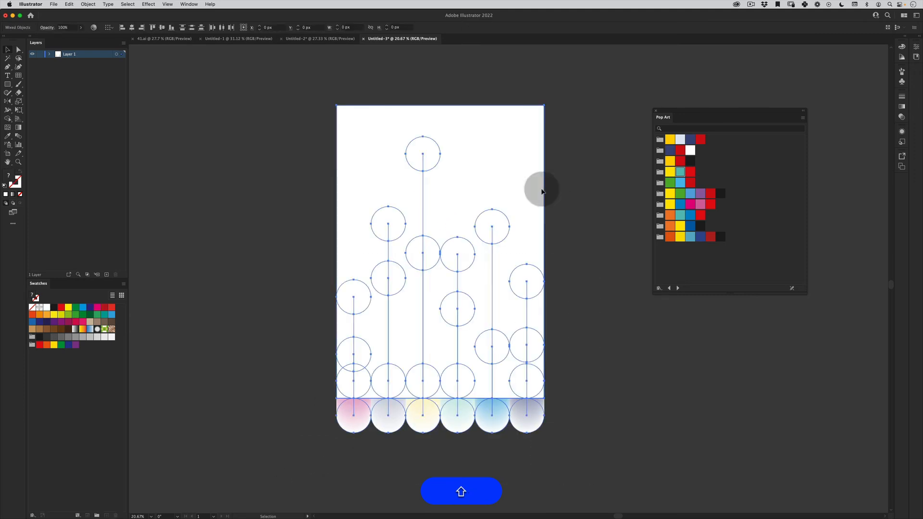
{"action": "right_click", "coordinate": [410, 234]}
{"action": "left_click", "coordinate": [427, 305]}
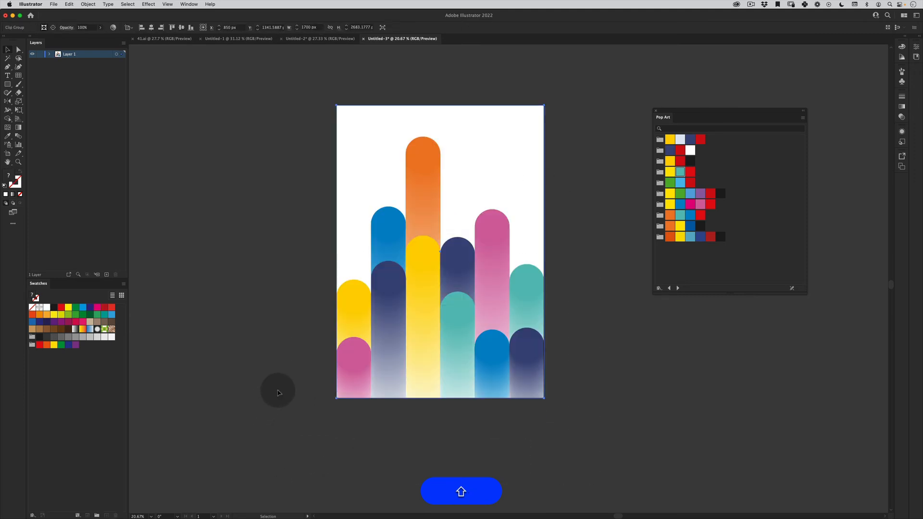
{"action": "left_click", "coordinate": [283, 439]}
- Scale the clipped columns uniformly to 85% and move them straight up about 182 px
{"action": "left_click", "coordinate": [487, 331]}
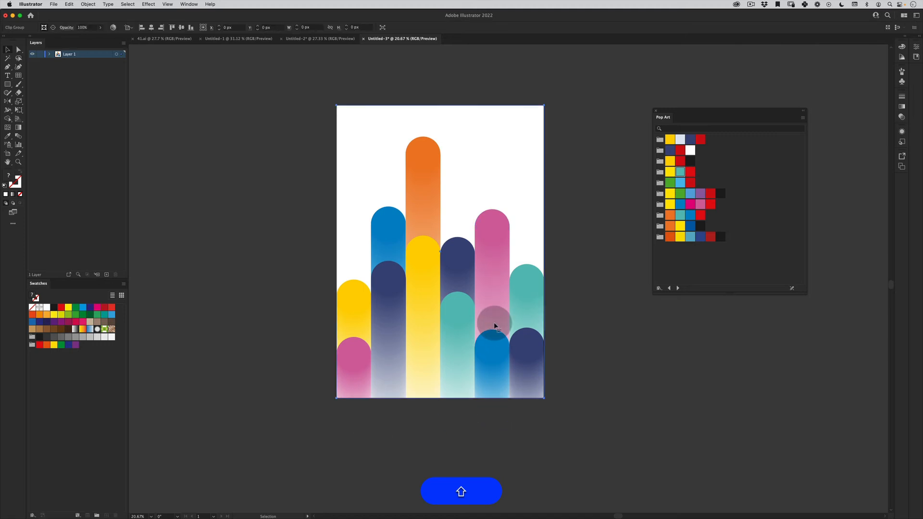
{"action": "left_click", "coordinate": [498, 230]}
{"action": "key", "text": "e"}
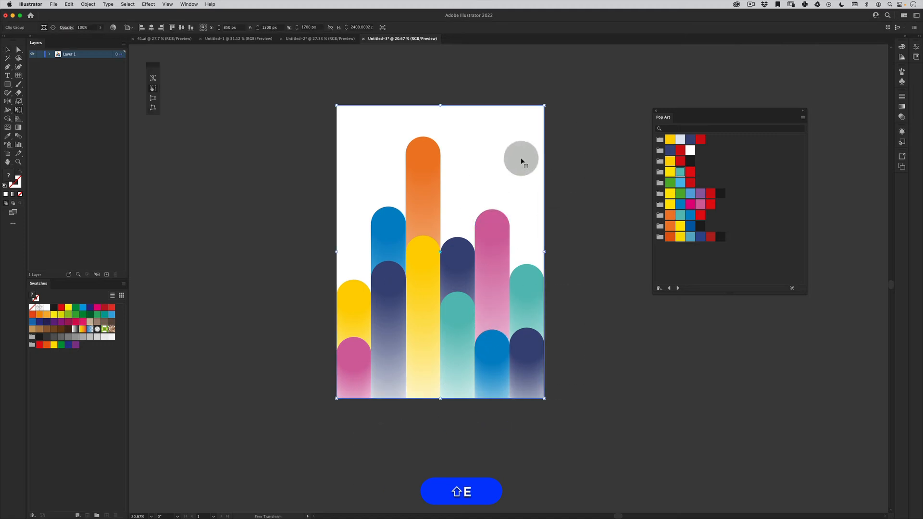
{"action": "right_click", "coordinate": [429, 195]}
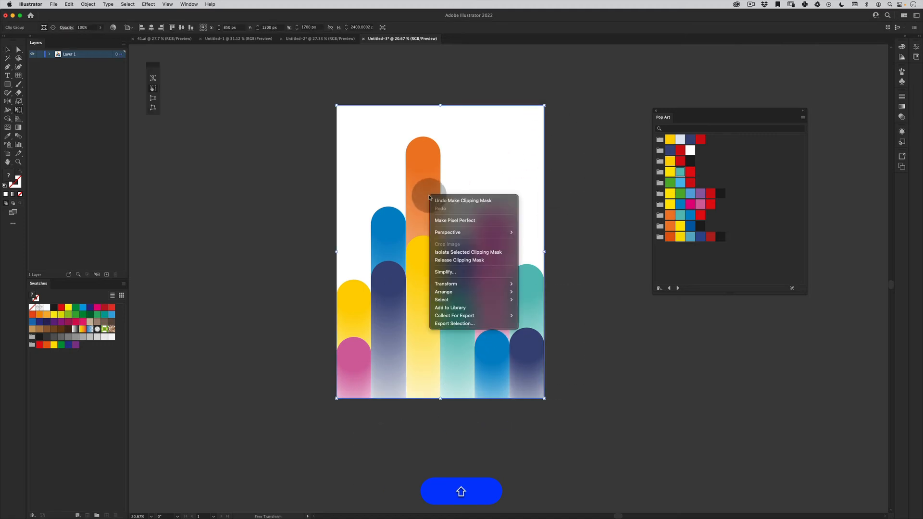
{"action": "mouse_move", "coordinate": [497, 287]}
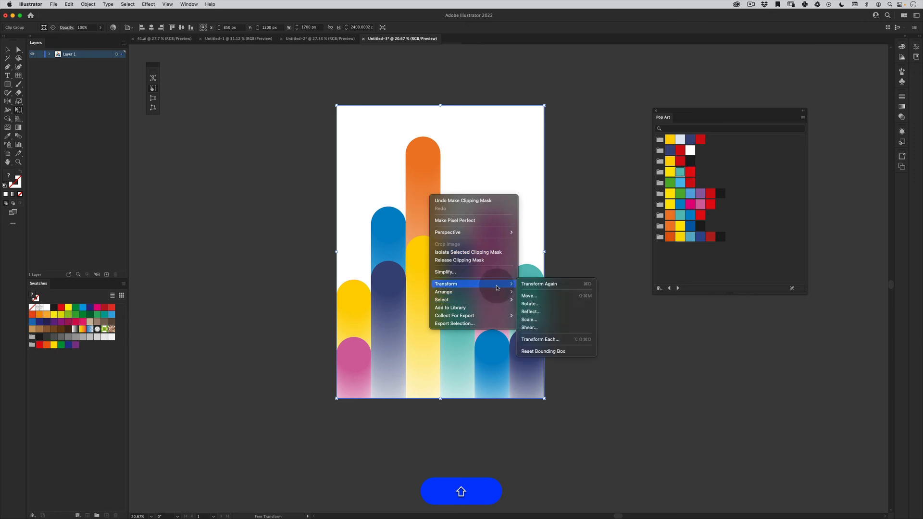
{"action": "left_click", "coordinate": [572, 319]}
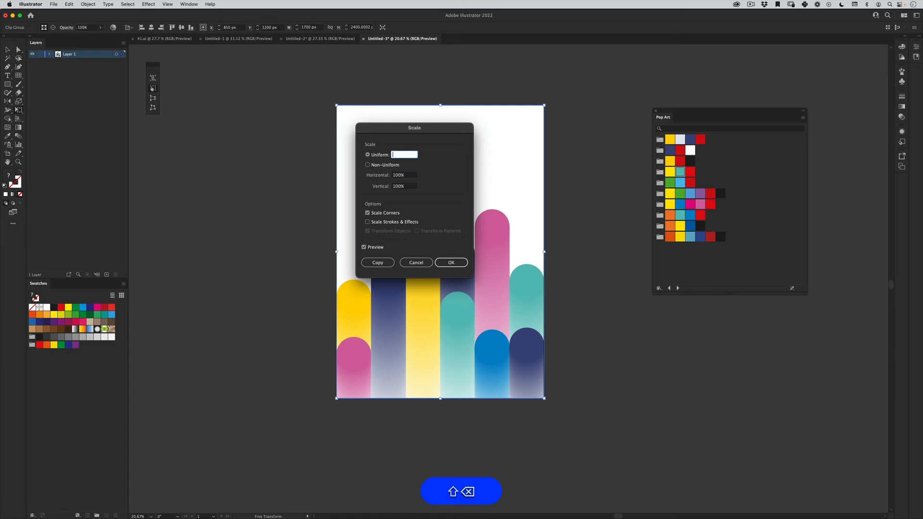
{"action": "type", "text": "85"}
{"action": "key", "text": "Return"}
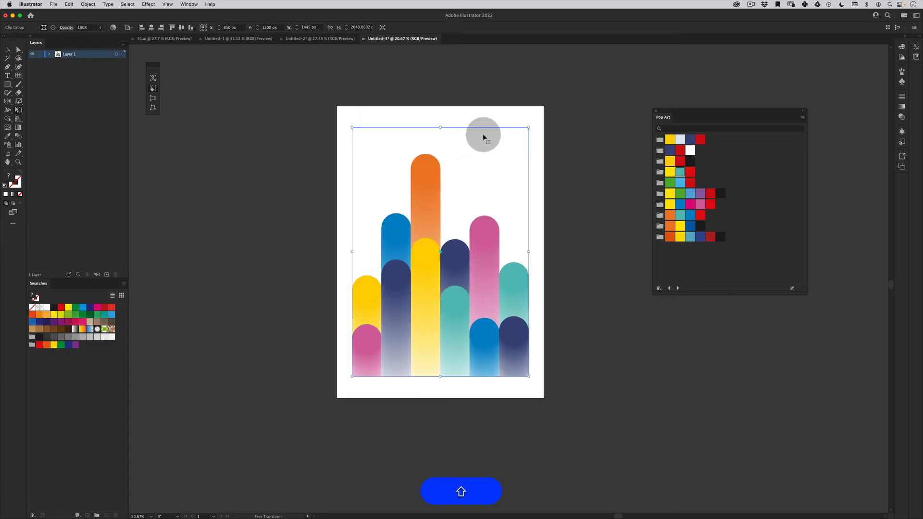
{"action": "left_click_drag", "start_coordinate": [461, 317], "coordinate": [464, 293]}
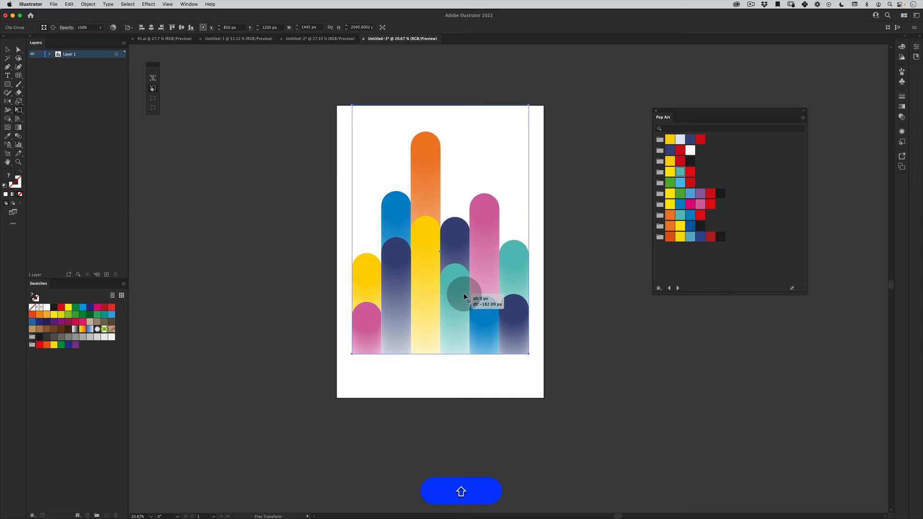
{"action": "key", "text": "shift+v"}
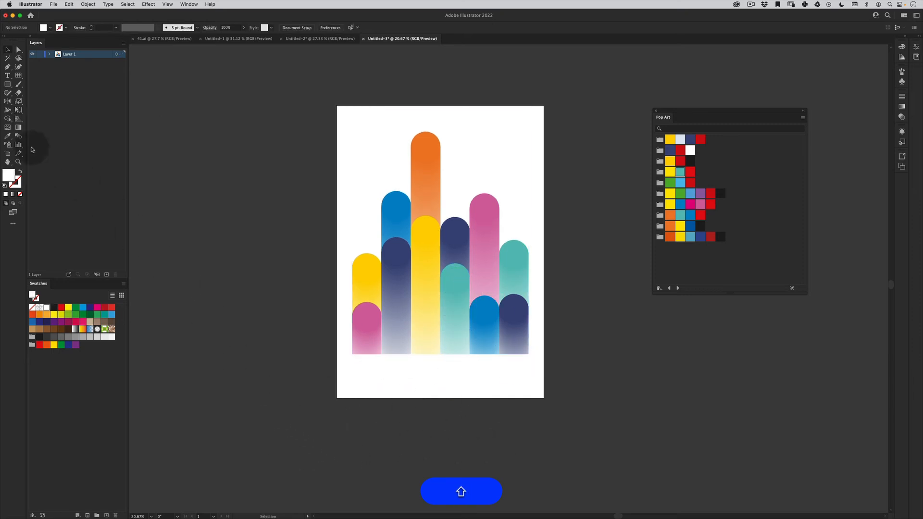
- Add the headline text GRADIENTS and enlarge it to about 1454 px wide, placed directly beneath the columns
{"action": "left_click", "coordinate": [8, 75]}
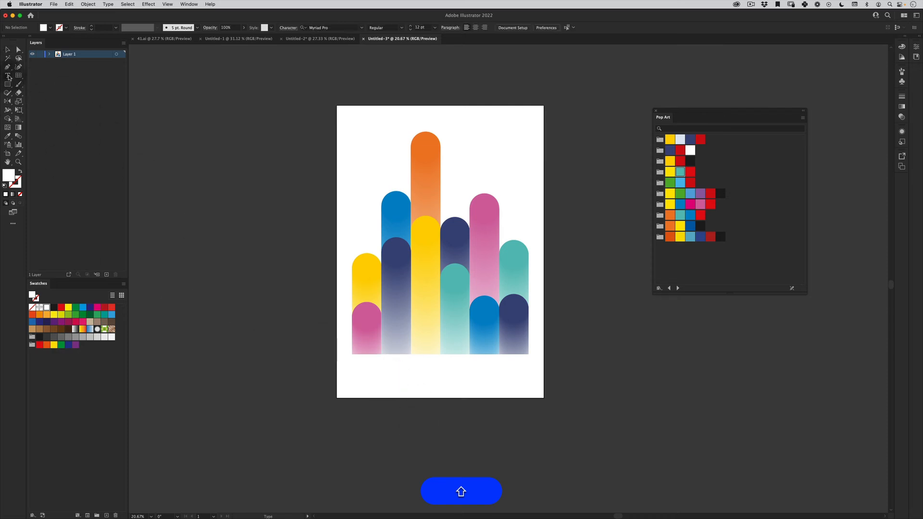
{"action": "left_click", "coordinate": [361, 435]}
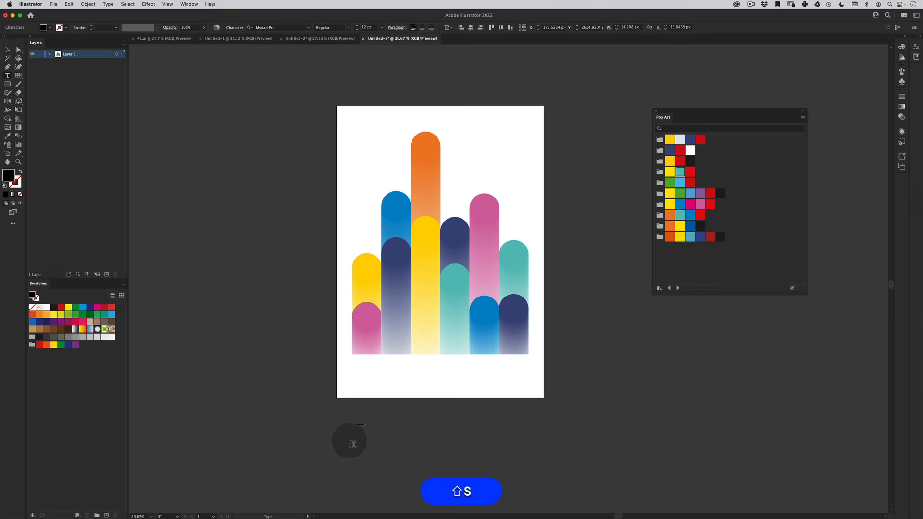
{"action": "key", "text": "alt+shift+e"}
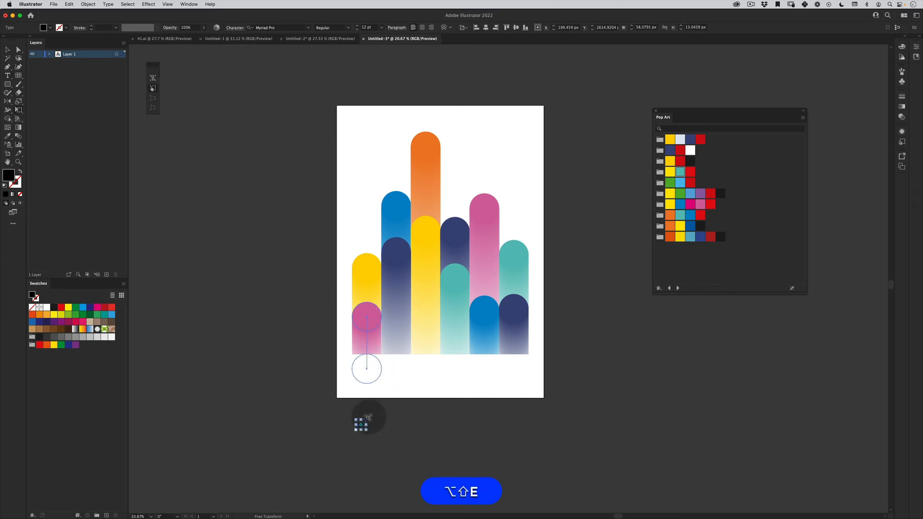
{"action": "left_click_drag", "start_coordinate": [367, 419], "coordinate": [458, 330]}
{"action": "left_click_drag", "start_coordinate": [355, 490], "coordinate": [438, 367]}
{"action": "left_click_drag", "start_coordinate": [483, 392], "coordinate": [492, 371]}
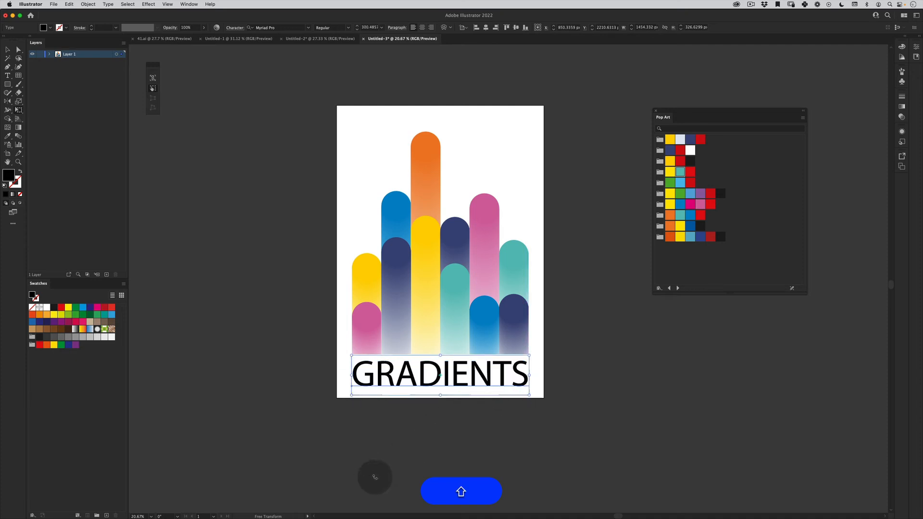
- Set the font of the whole headline to Monument Extended Ultrabold
{"action": "key", "text": "v"}
{"action": "double_click", "coordinate": [447, 388]}
{"action": "key", "text": "super+a"}
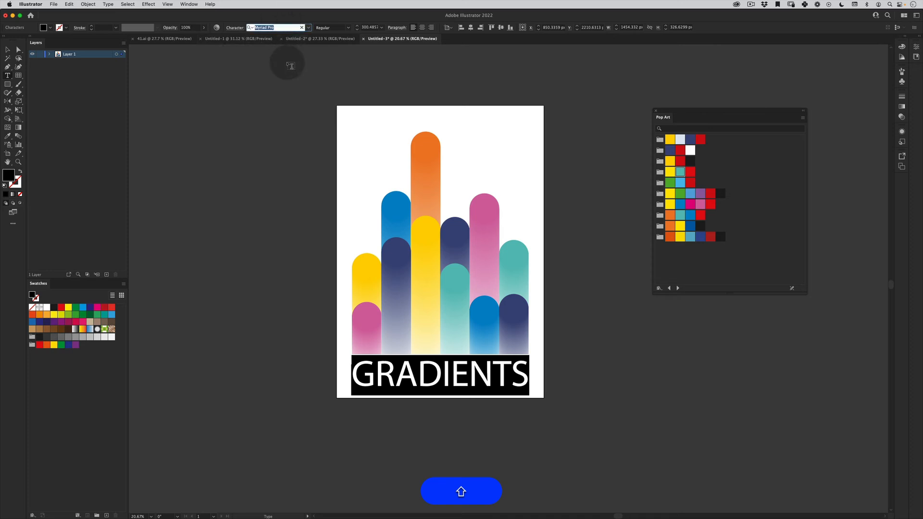
{"action": "type", "text": "MONU"}
{"action": "key", "text": "Down"}
{"action": "key", "text": "Down"}
{"action": "key", "text": "Down"}
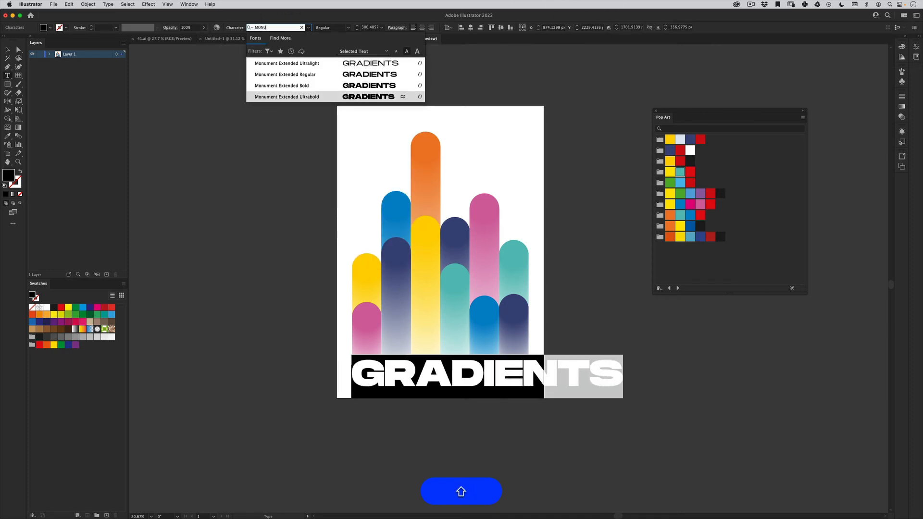
{"action": "key", "text": "Return"}
{"action": "key", "text": "Escape"}
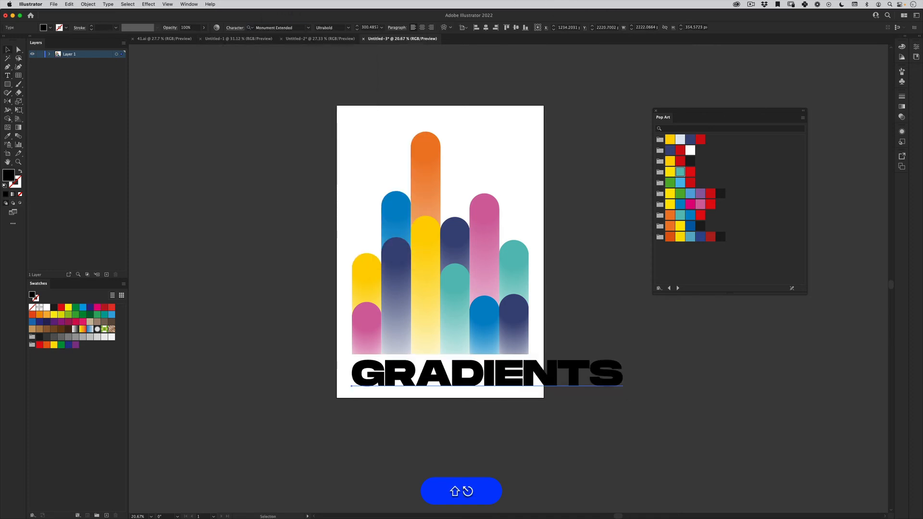
- Scale the headline down to about 1438 px wide and position it beneath the columns, in line with their left edge
{"action": "key", "text": "shift+e"}
{"action": "left_click_drag", "start_coordinate": [623, 398], "coordinate": [528, 375]}
{"action": "key", "text": "shift+v"}
{"action": "left_click_drag", "start_coordinate": [469, 346], "coordinate": [498, 382]}
{"action": "key", "text": "shift+e"}
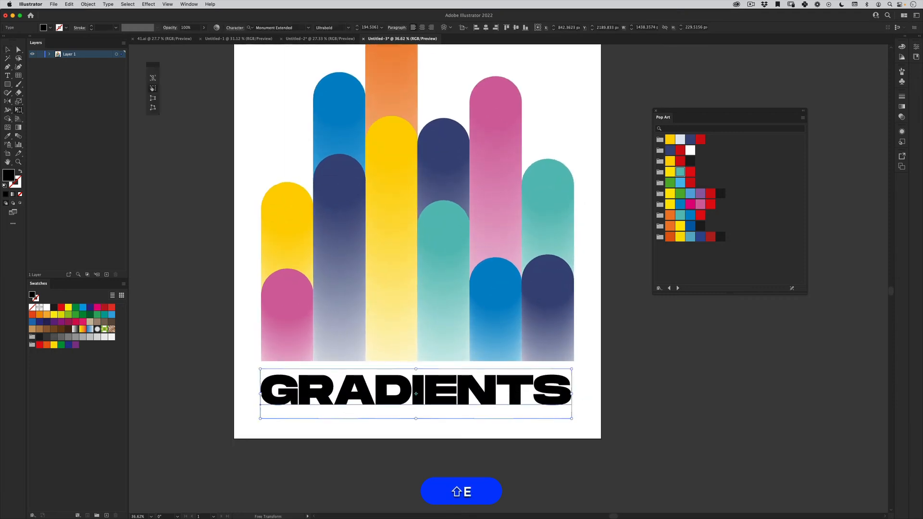
{"action": "left_click_drag", "start_coordinate": [576, 364], "coordinate": [511, 377]}
{"action": "key", "text": "shift+super+z"}
{"action": "key", "text": "shift+super+v"}
{"action": "key", "text": "v"}
{"action": "left_click", "coordinate": [589, 375]}
{"action": "key", "text": "z"}
- Shorten the headline to GRADIENT, keeping its black fill without a stroke
{"action": "key", "text": "v"}
{"action": "triple_click", "coordinate": [511, 386]}
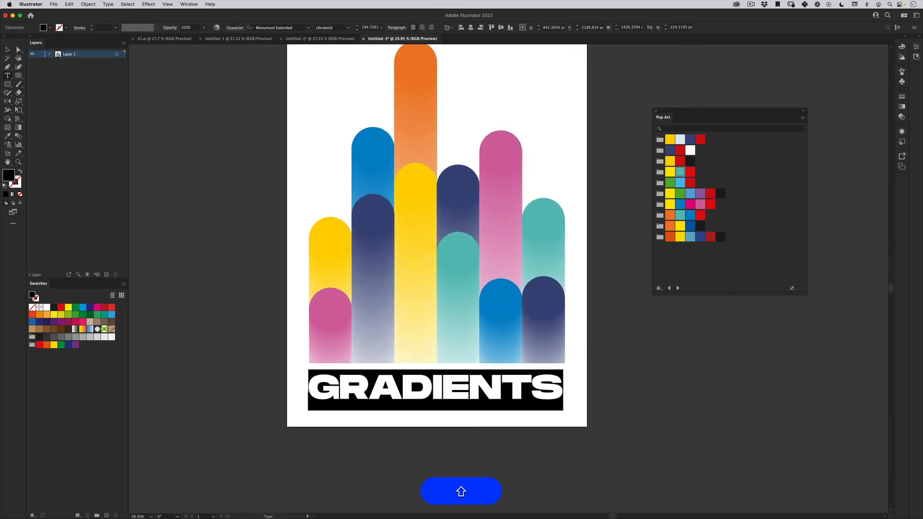
{"action": "key", "text": "shift+Right"}
{"action": "key", "text": "BackSpace"}
{"action": "key", "text": "Escape"}
{"action": "key", "text": "shift+d"}
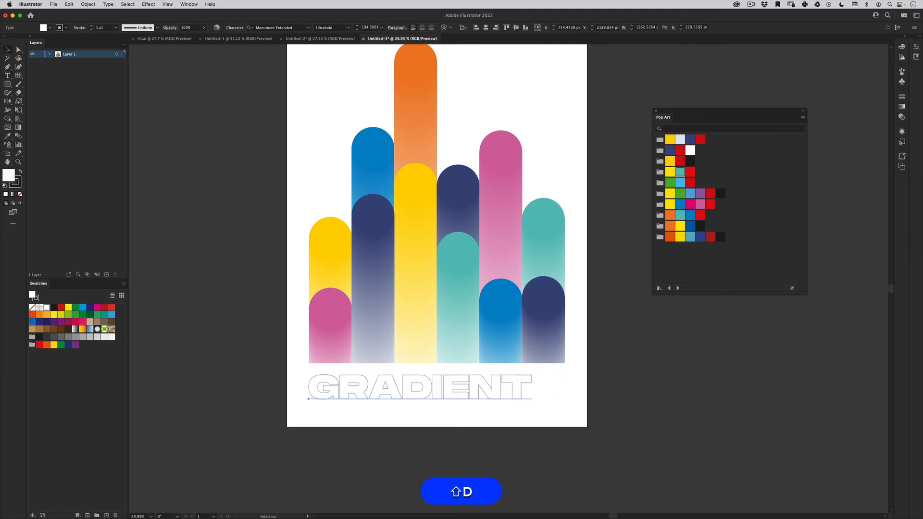
{"action": "key", "text": "super+z"}
- Enlarge the GRADIENT headline proportionally to about 1453 px wide so it spans the columns
{"action": "key", "text": "super+v"}
{"action": "key", "text": "e"}
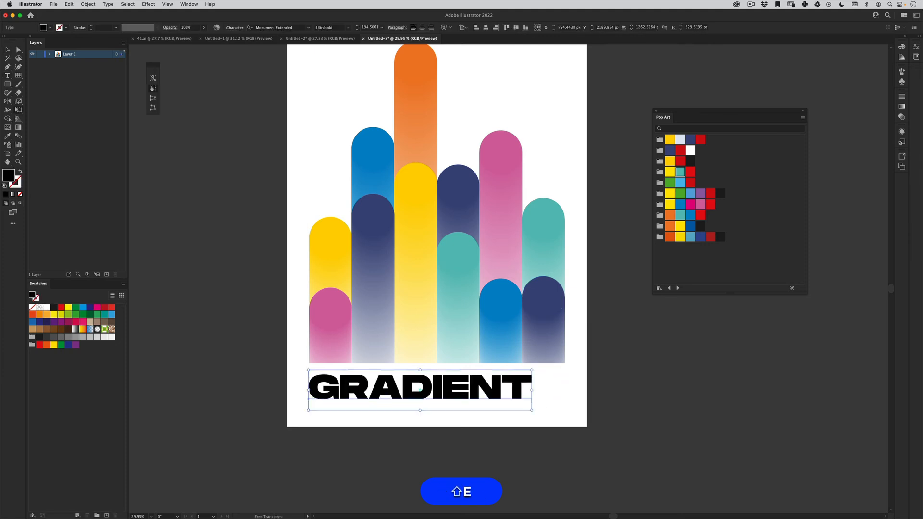
{"action": "left_click_drag", "start_coordinate": [532, 410], "coordinate": [495, 409]}
{"action": "key", "text": "super+shift+a"}
{"action": "key", "text": "z"}
{"action": "key", "text": "space"}
{"action": "left_click_drag", "start_coordinate": [495, 409], "coordinate": [479, 433]}
- Move the columns and headline together slightly lower on the artboard and close the Pop Art swatch library
{"action": "key", "text": "shift+v"}
{"action": "key", "text": "super+a"}
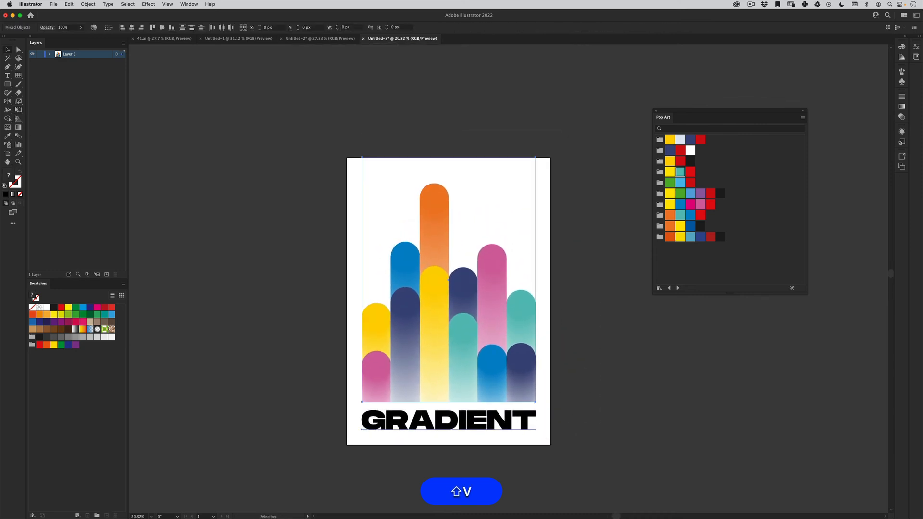
{"action": "left_click_drag", "start_coordinate": [467, 380], "coordinate": [108, 361]}
{"action": "key", "text": "shift+v"}
{"action": "left_click", "coordinate": [379, 516]}
{"action": "left_click", "coordinate": [655, 111]}
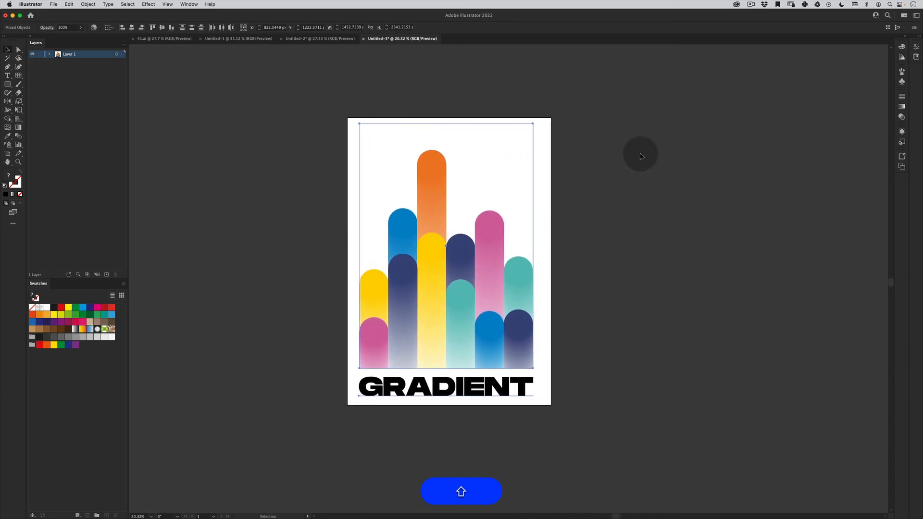
{"action": "left_click_drag", "start_coordinate": [527, 308], "coordinate": [506, 335]}
{"action": "key", "text": "shift+v"}
{"action": "left_click", "coordinate": [558, 293]}
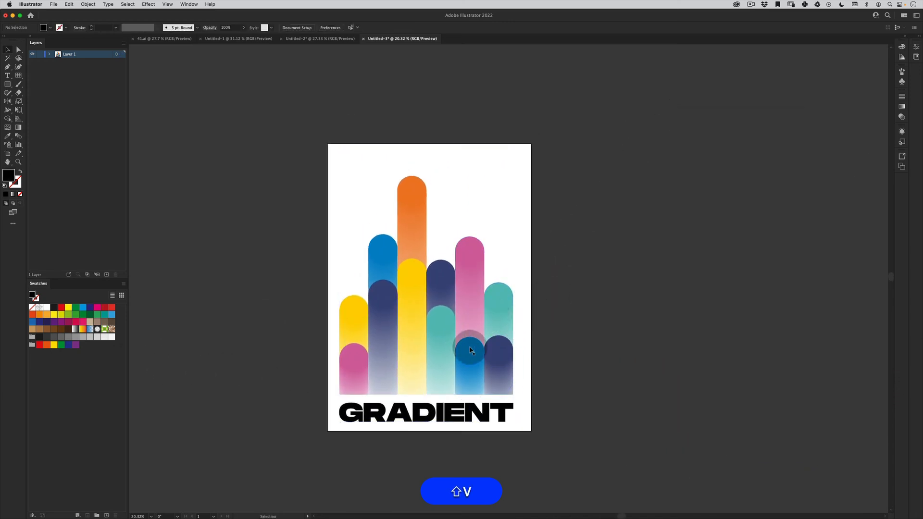
- Center the clipped columns and the GRADIENT headline horizontally on the artboard
{"action": "left_click", "coordinate": [471, 347]}
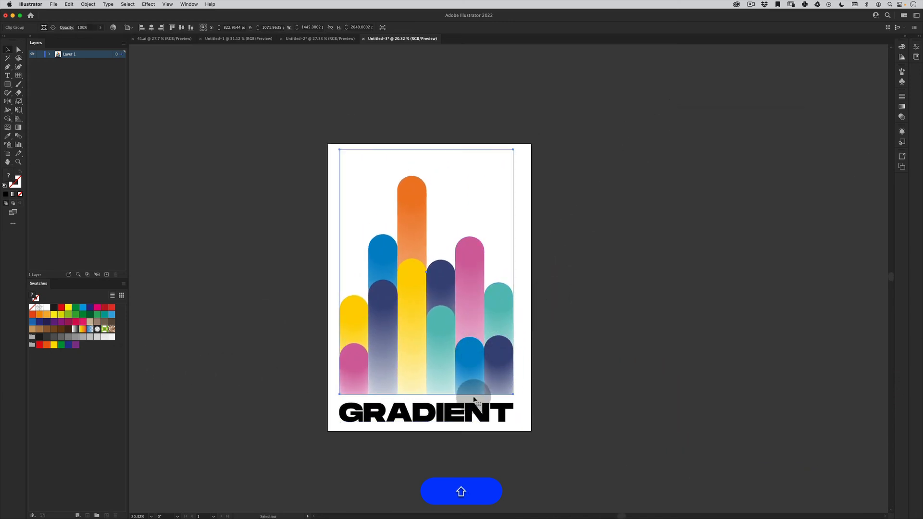
{"action": "left_click", "coordinate": [151, 28]}
{"action": "left_click", "coordinate": [398, 409]}
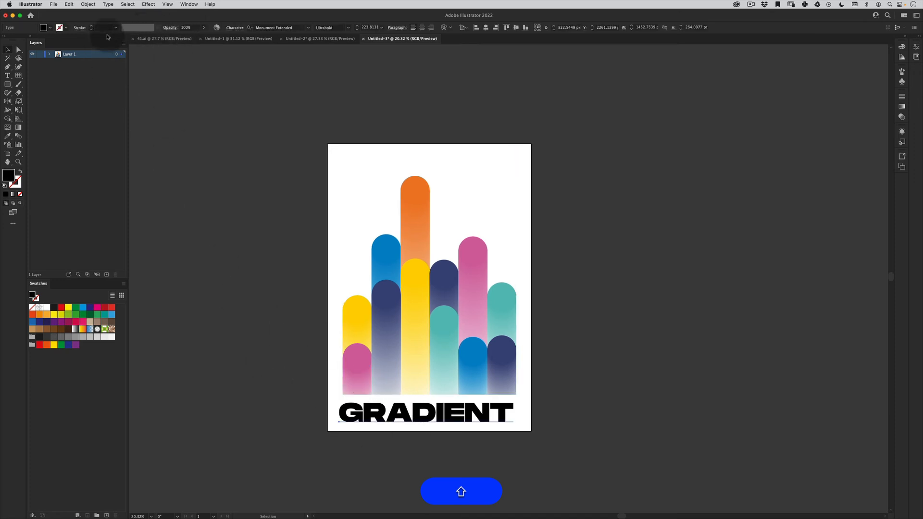
{"action": "left_click", "coordinate": [486, 27]}
{"action": "key", "text": "shift+v"}
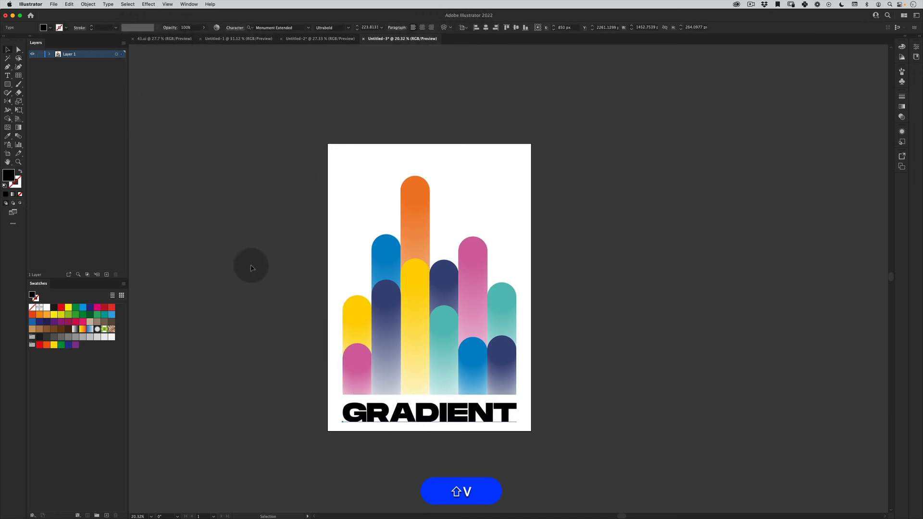
{"action": "left_click", "coordinate": [251, 266]}
{"action": "key", "text": "shift+v"}
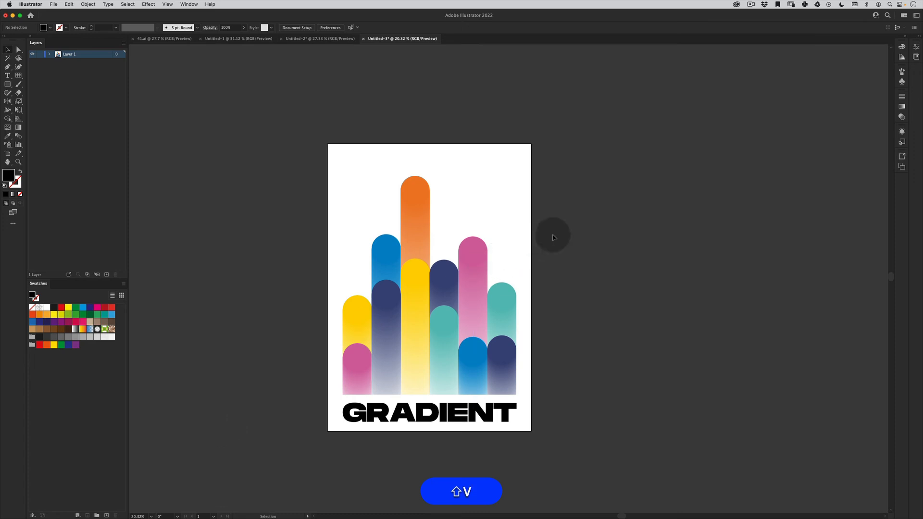
- Group the columns with the headline and move the group slightly up on the artboard
{"action": "left_click", "coordinate": [384, 420]}
{"action": "left_click_drag", "start_coordinate": [455, 354], "coordinate": [459, 342]}
{"action": "key", "text": "shift+super+g"}
{"action": "key", "text": "Down"}
{"action": "key", "text": "Down"}
{"action": "key", "text": "Down"}
{"action": "key", "text": "Down"}
{"action": "key", "text": "v"}
{"action": "left_click", "coordinate": [602, 218]}
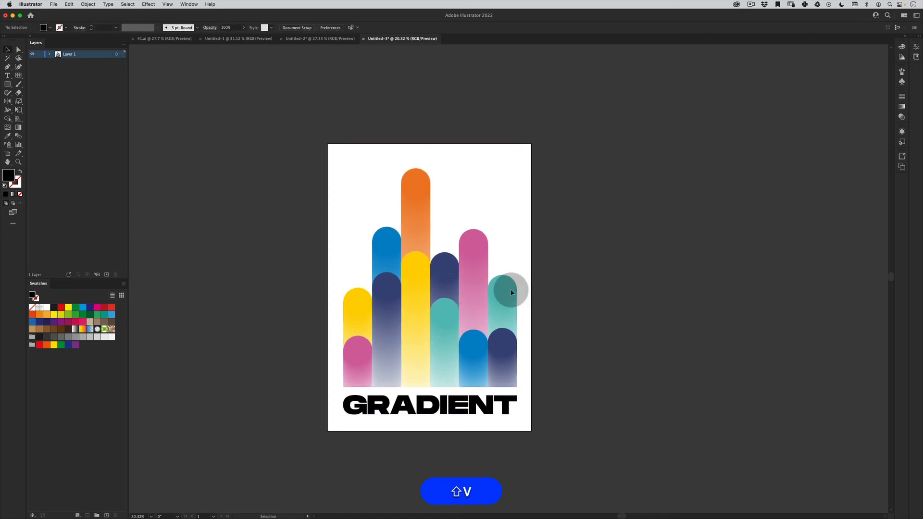
- Lower the headline slightly within the group to widen its gap to the columns, and nudge the whole group up
{"action": "double_click", "coordinate": [435, 414]}
{"action": "left_click_drag", "start_coordinate": [441, 411], "coordinate": [443, 416]}
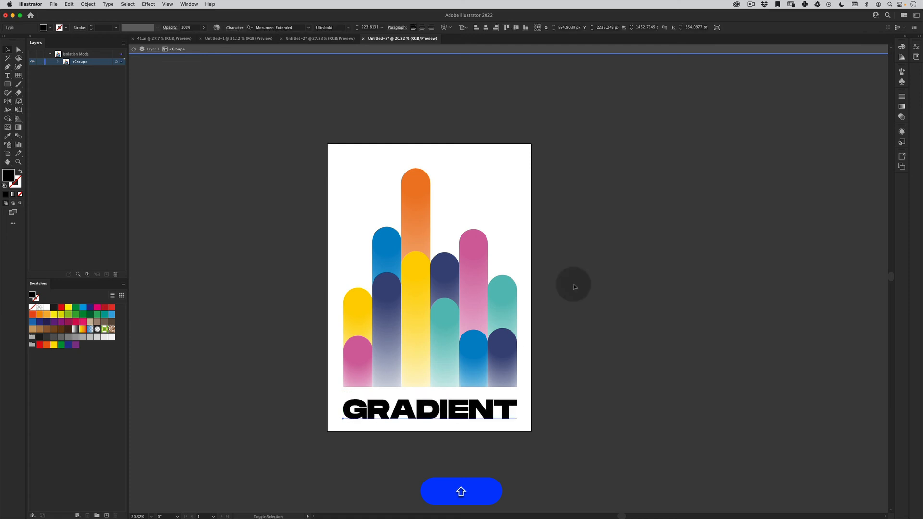
{"action": "double_click", "coordinate": [593, 261]}
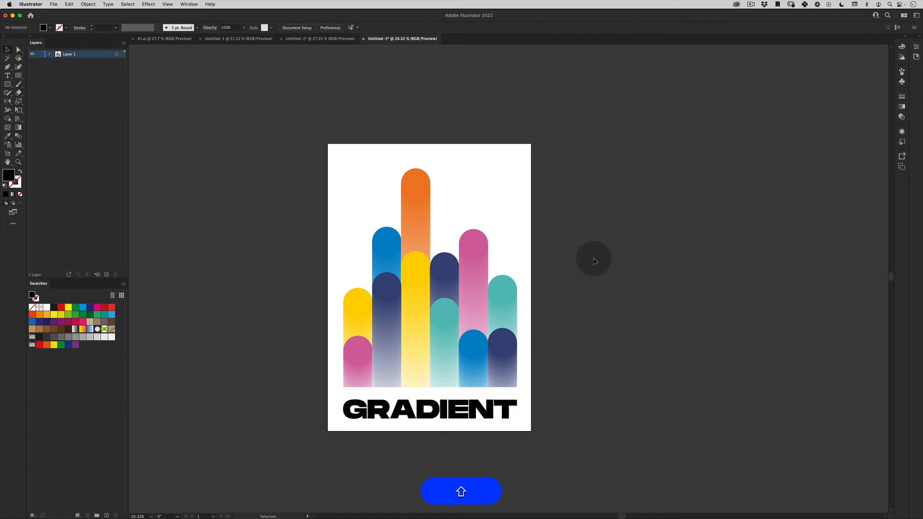
{"action": "left_click", "coordinate": [462, 402], "text": "shift"}
{"action": "key", "text": "shift+Up"}
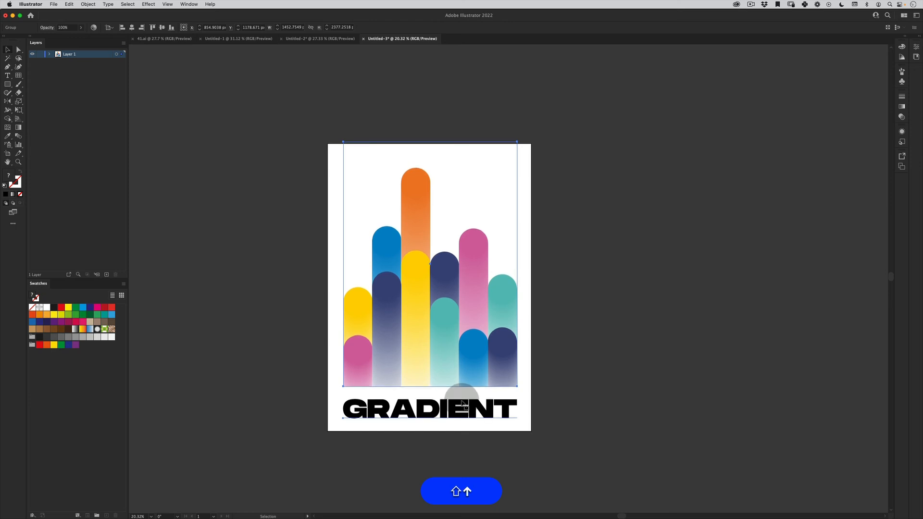
{"action": "key", "text": "shift+v"}
{"action": "left_click", "coordinate": [601, 186]}
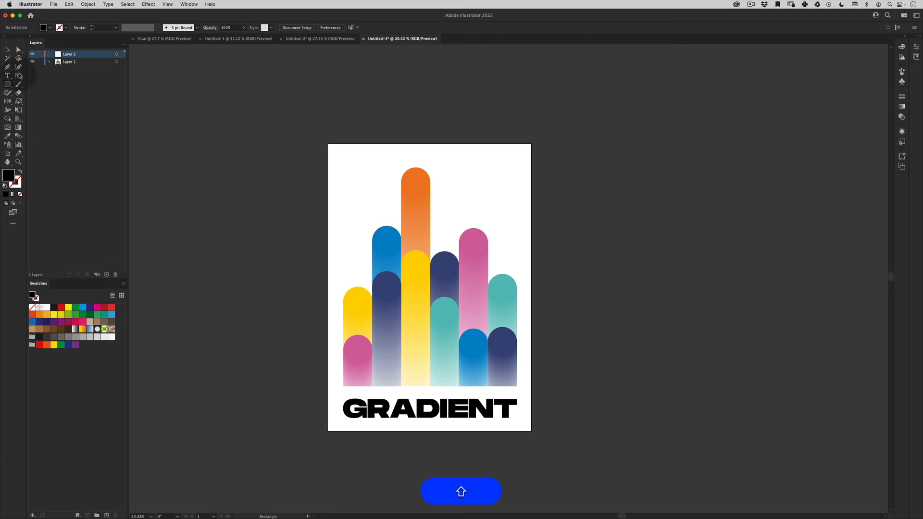
- Draw a black rectangle covering the whole artboard on a new layer above the artwork
{"action": "left_click_drag", "start_coordinate": [328, 144], "coordinate": [531, 431]}
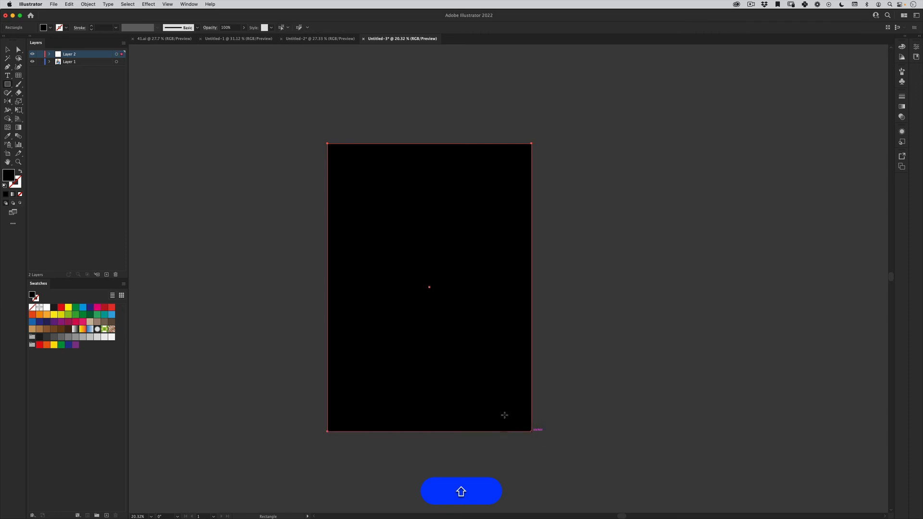
- Open the Grain texture effect for the black rectangle covering the artboard
{"action": "key", "text": "shift+v"}
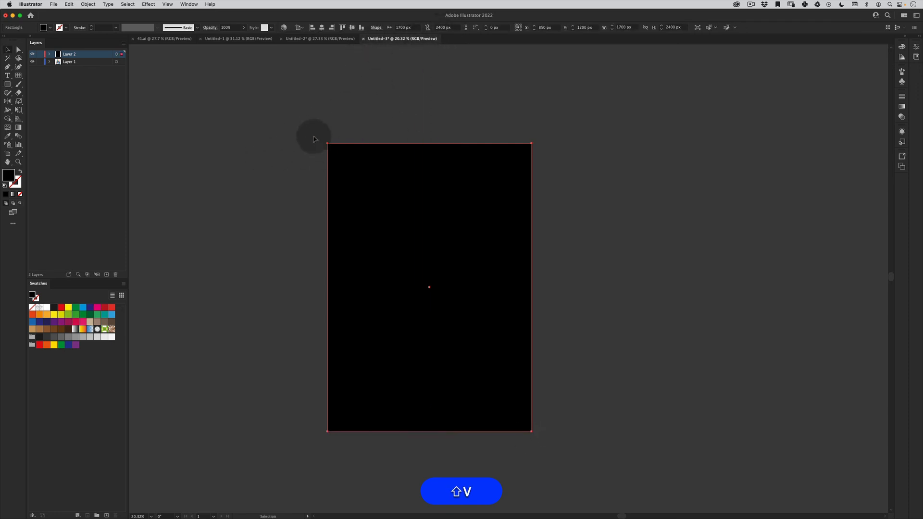
{"action": "left_click", "coordinate": [148, 5]}
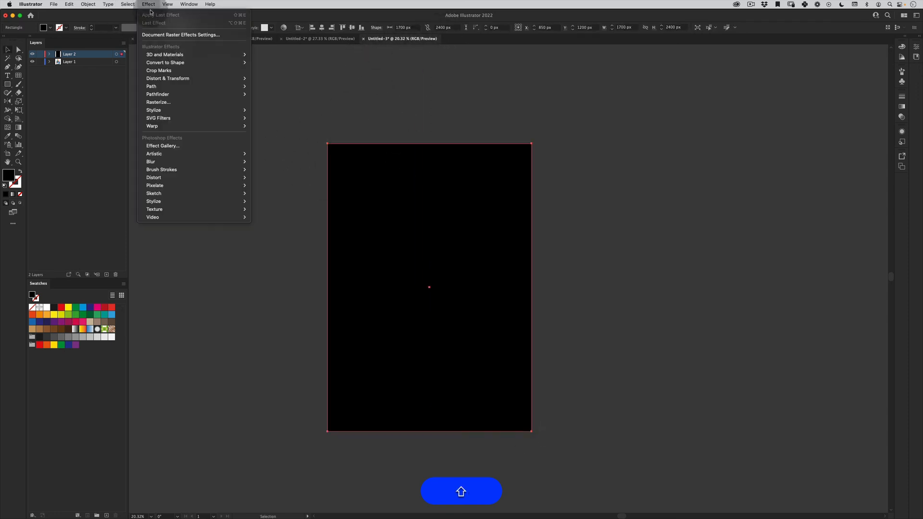
{"action": "mouse_move", "coordinate": [231, 209]}
{"action": "left_click", "coordinate": [262, 218]}
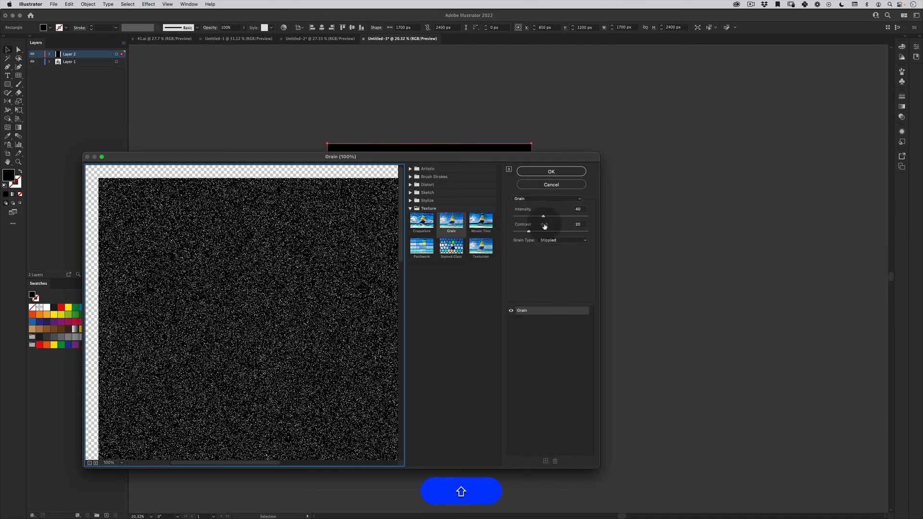
- Try the Contrasty, Horizontal, Vertical and Speckle grain types in the effect preview
{"action": "left_click", "coordinate": [565, 244]}
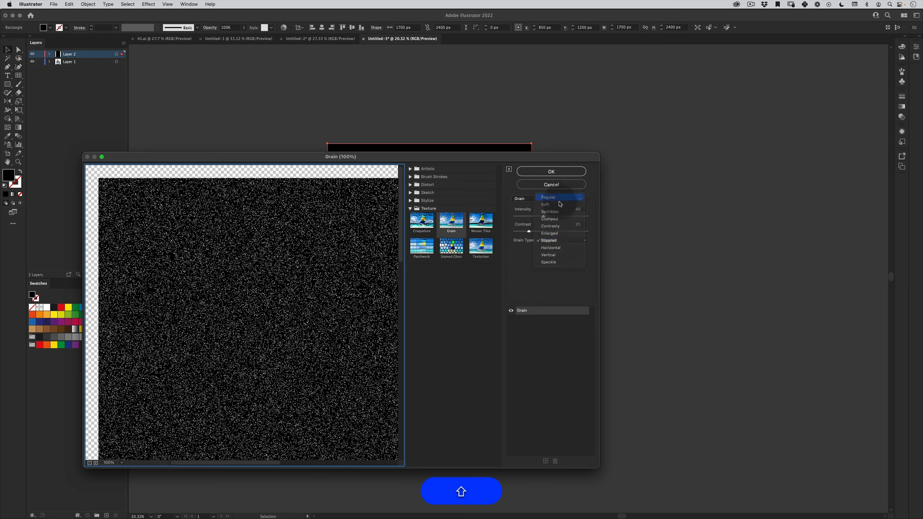
{"action": "left_click", "coordinate": [560, 198]}
{"action": "left_click", "coordinate": [551, 249]}
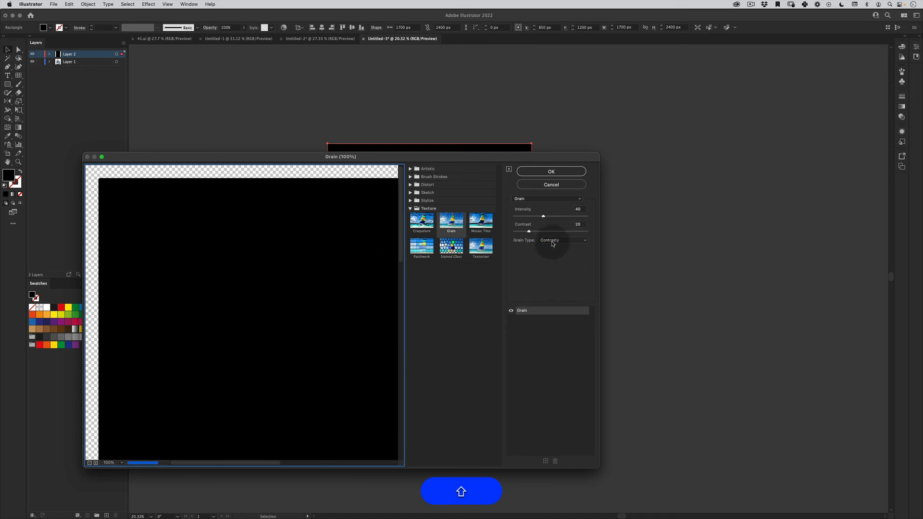
{"action": "left_click", "coordinate": [552, 244]}
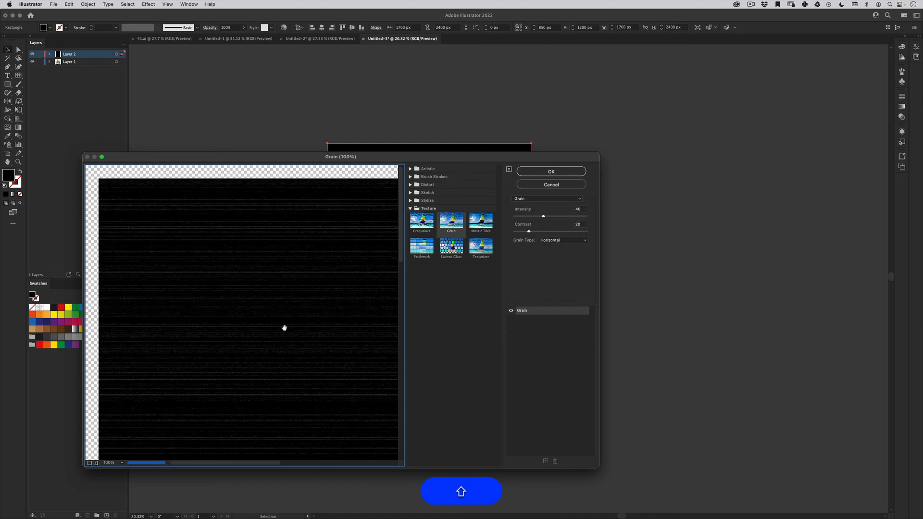
{"action": "left_click_drag", "start_coordinate": [311, 357], "coordinate": [274, 212]}
{"action": "left_click_drag", "start_coordinate": [315, 314], "coordinate": [274, 257]}
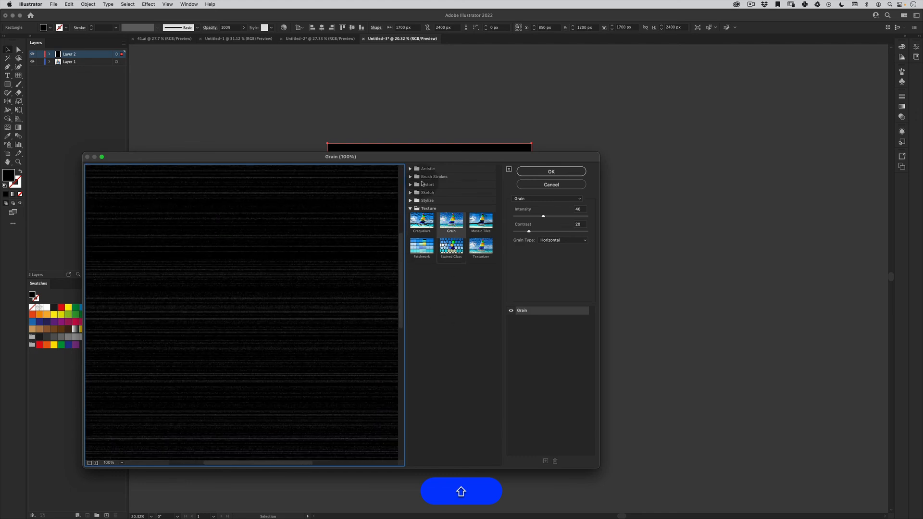
{"action": "left_click", "coordinate": [550, 244]}
{"action": "left_click", "coordinate": [549, 250]}
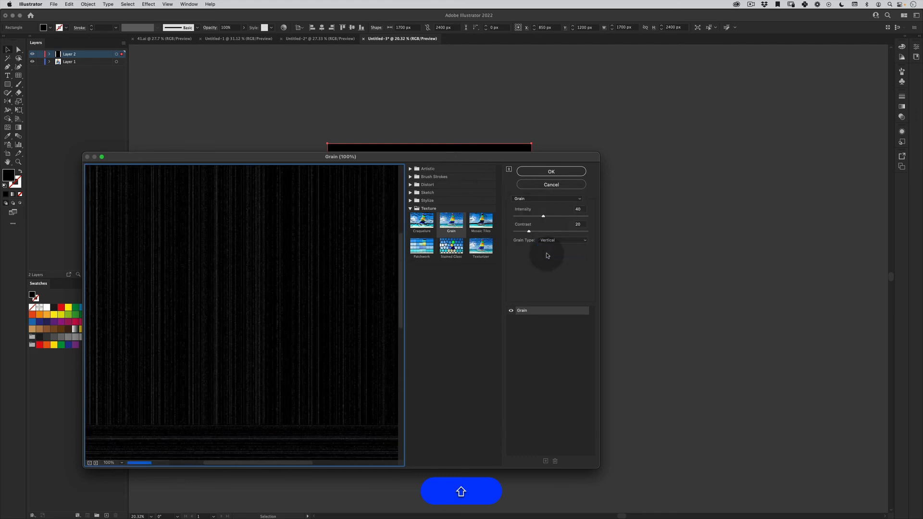
{"action": "left_click", "coordinate": [551, 246]}
{"action": "left_click", "coordinate": [551, 248]}
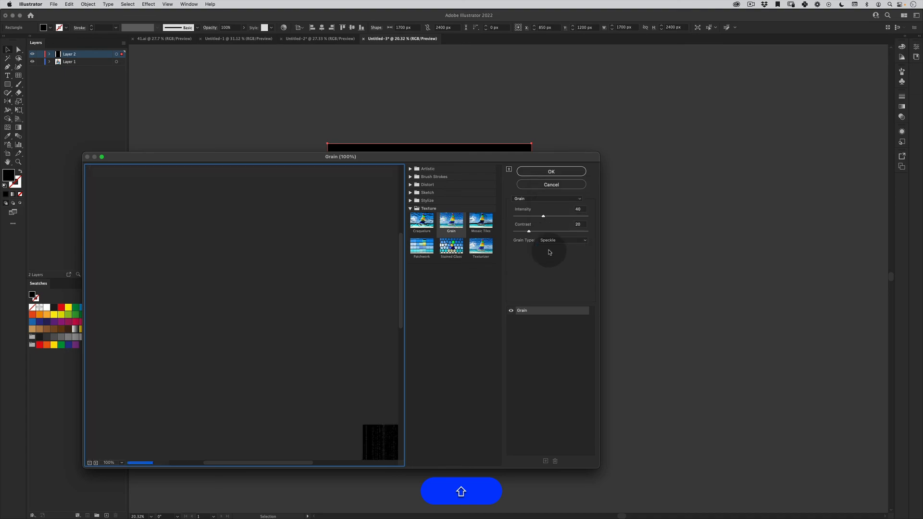
{"action": "left_click", "coordinate": [554, 245]}
{"action": "left_click", "coordinate": [552, 241]}
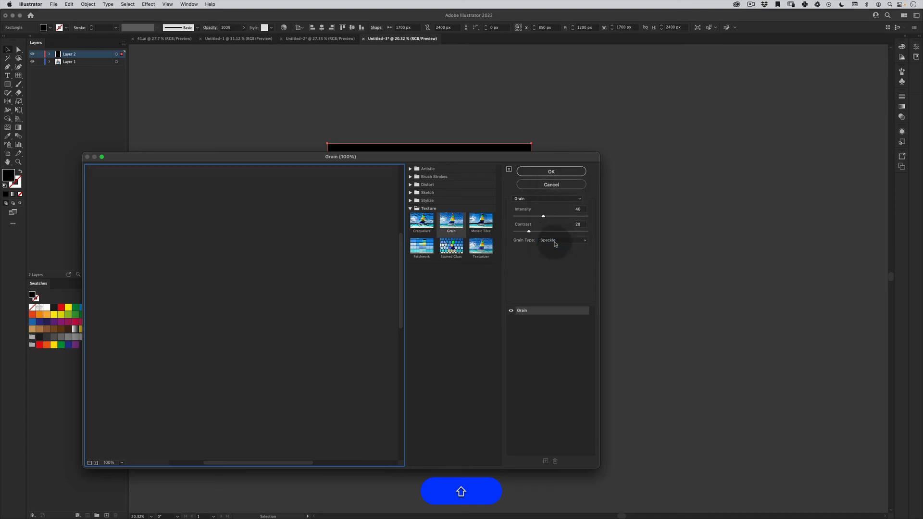
- Apply the Grain effect to the rectangle with the Stippled type, intensity 40 and contrast 20
{"action": "left_click", "coordinate": [553, 242]}
{"action": "left_click", "coordinate": [548, 219]}
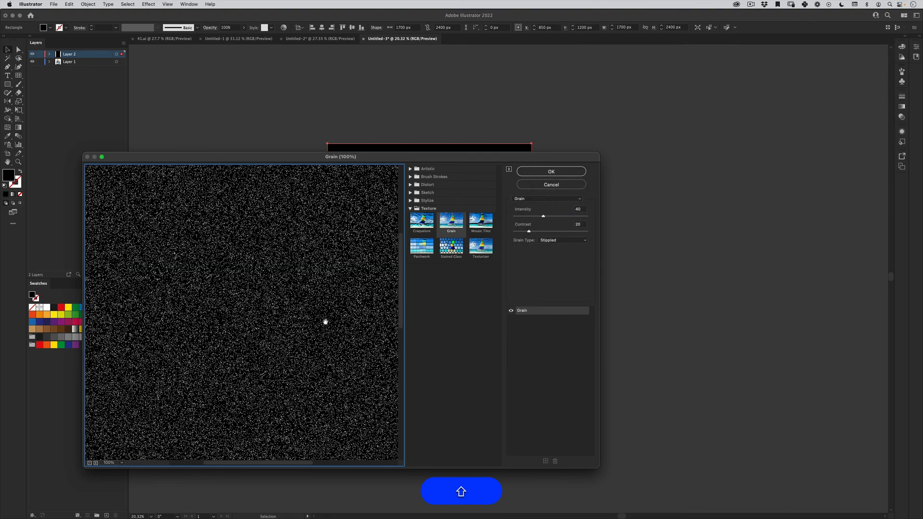
{"action": "left_click_drag", "start_coordinate": [326, 322], "coordinate": [325, 209]}
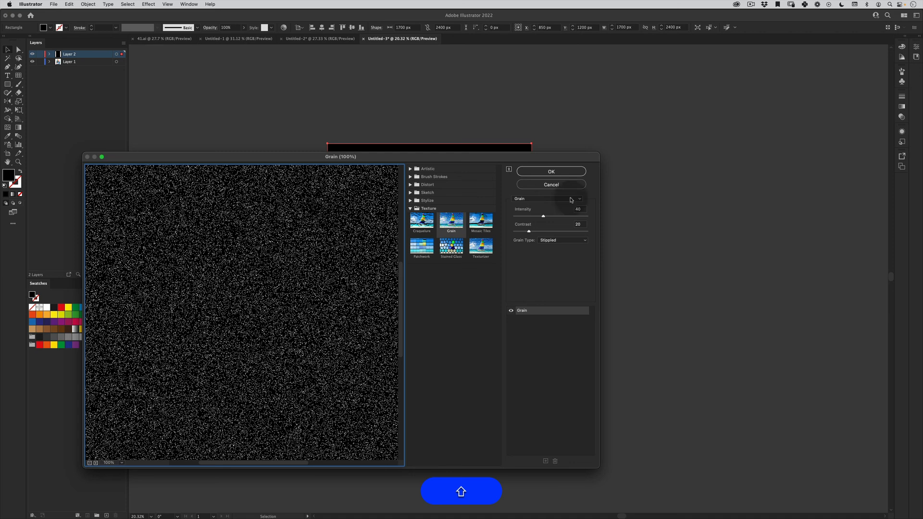
{"action": "left_click", "coordinate": [551, 171]}
- Set the grain rectangle's blend mode to Screen so the artwork beneath shows through
{"action": "key", "text": "shift+v"}
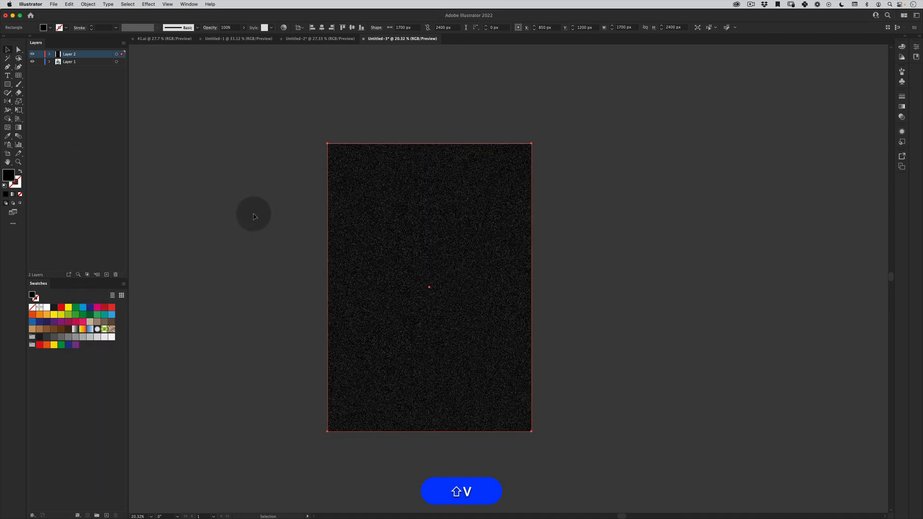
{"action": "left_click", "coordinate": [210, 27]}
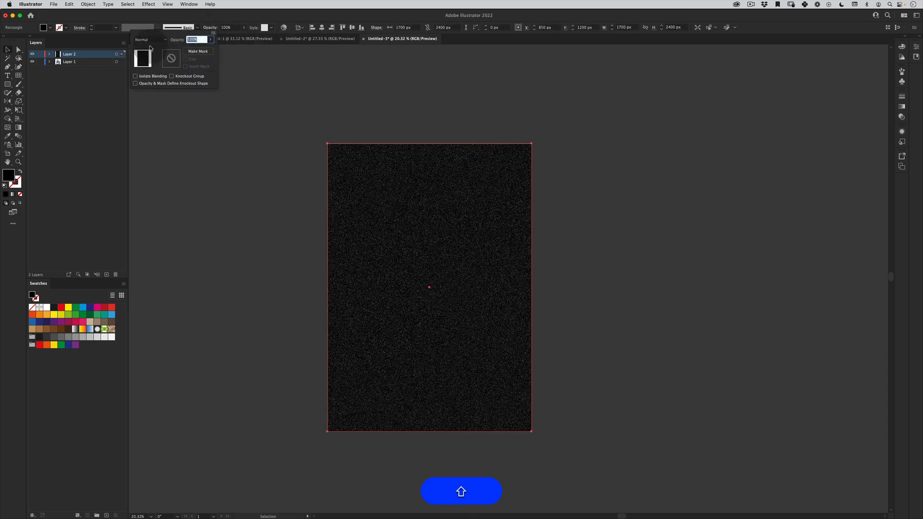
{"action": "left_click", "coordinate": [152, 40]}
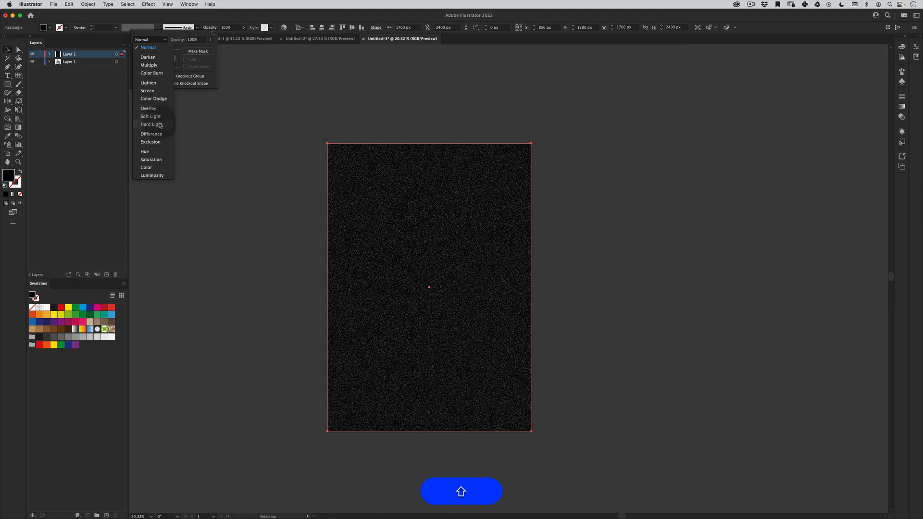
{"action": "left_click", "coordinate": [155, 91]}
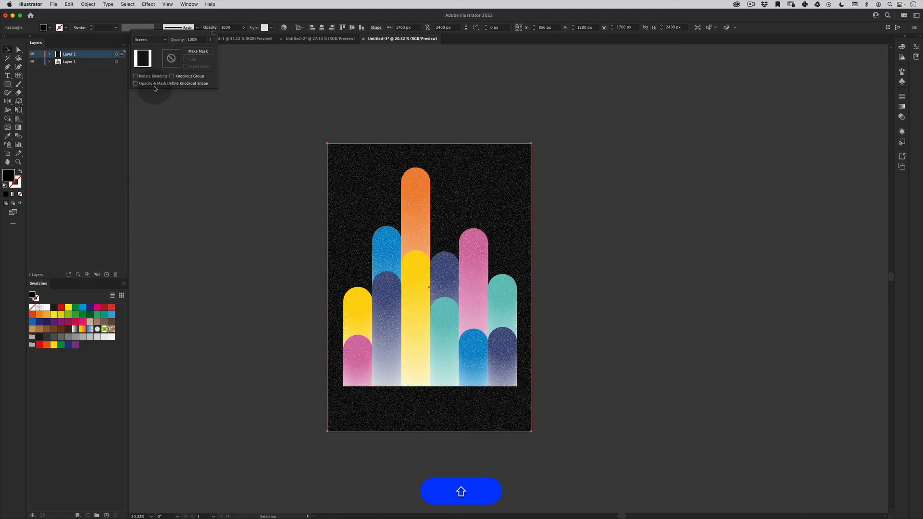
{"action": "left_click", "coordinate": [163, 134]}
{"action": "key", "text": "shift+v"}
{"action": "left_click", "coordinate": [429, 218], "text": "shift"}
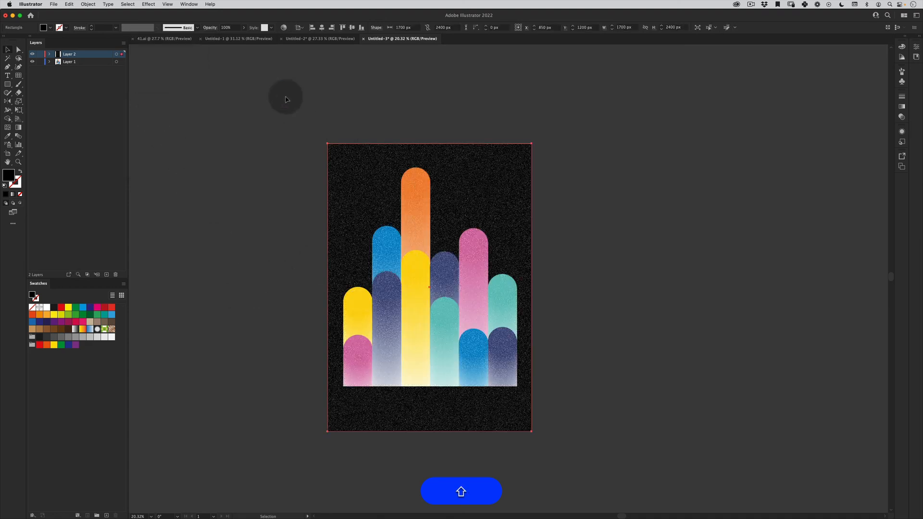
{"action": "left_click", "coordinate": [210, 27]}
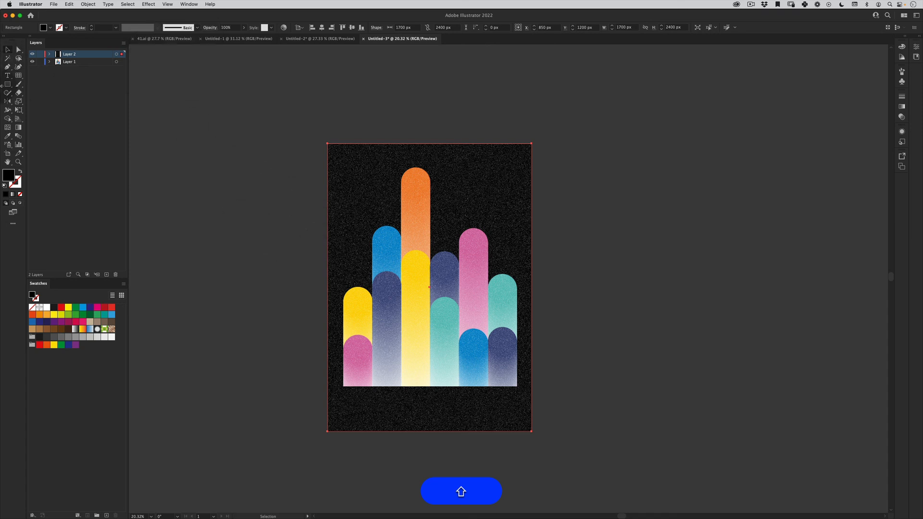
- Draw a 1700 x 2400 px rectangle covering the whole artboard and fill it with white
{"action": "left_click_drag", "start_coordinate": [9, 93], "coordinate": [38, 98]}
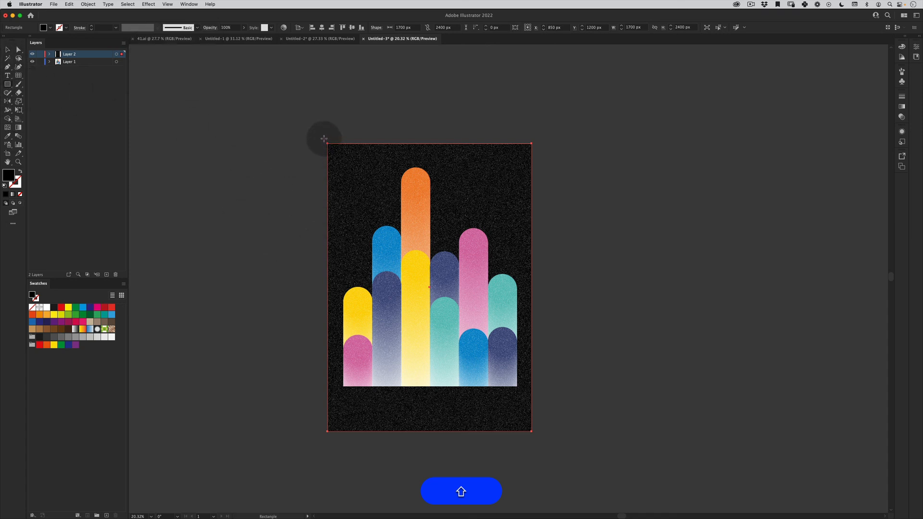
{"action": "left_click_drag", "start_coordinate": [326, 143], "coordinate": [531, 432]}
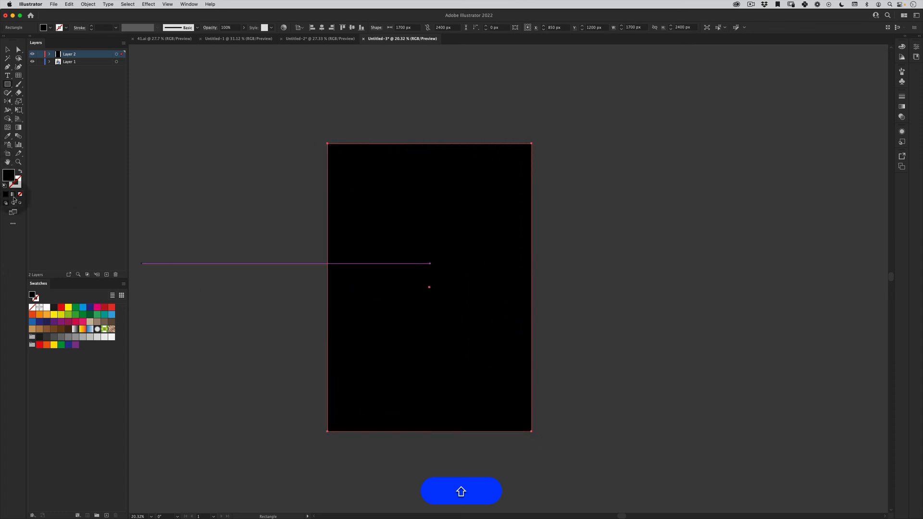
{"action": "left_click", "coordinate": [47, 308]}
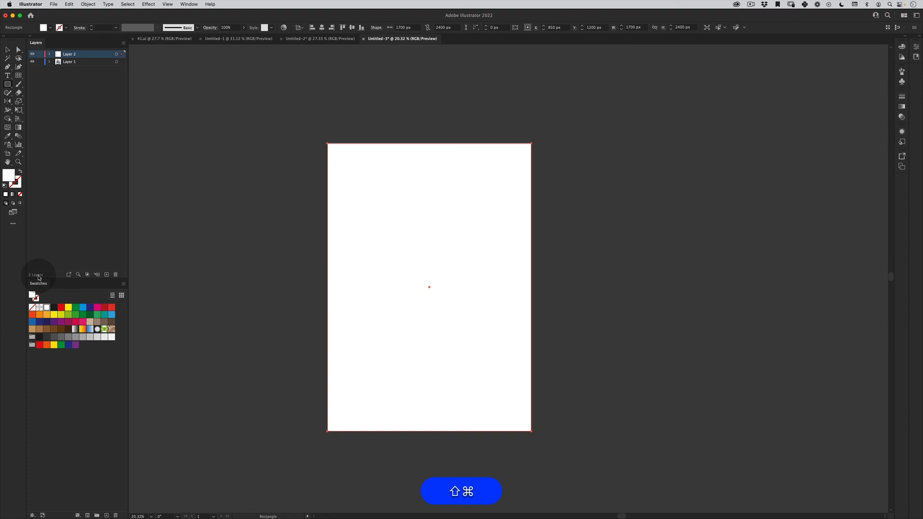
- Move the white rectangle in place onto Layer 1, send it behind the columns and headline, and deselect it
{"action": "key", "text": "super+x"}
{"action": "left_click", "coordinate": [70, 61]}
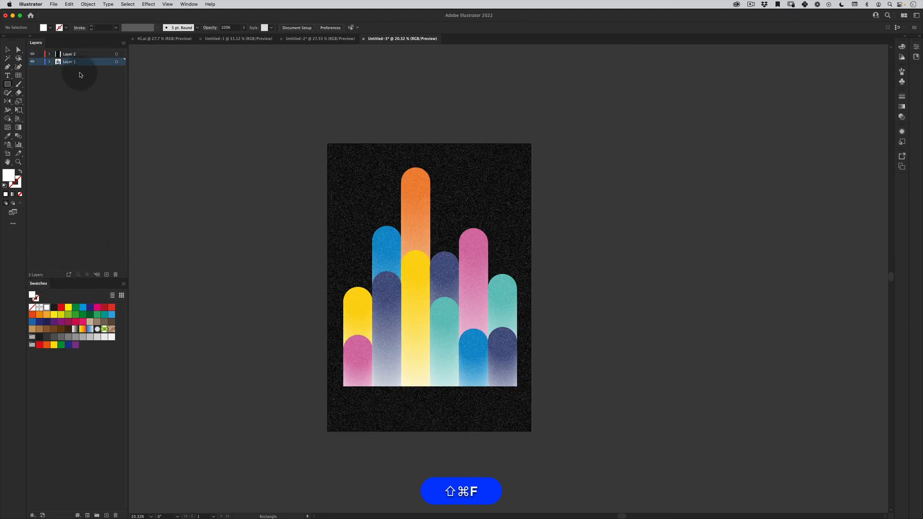
{"action": "key", "text": "super+shift+f"}
{"action": "key", "text": "super+shift+bracketleft"}
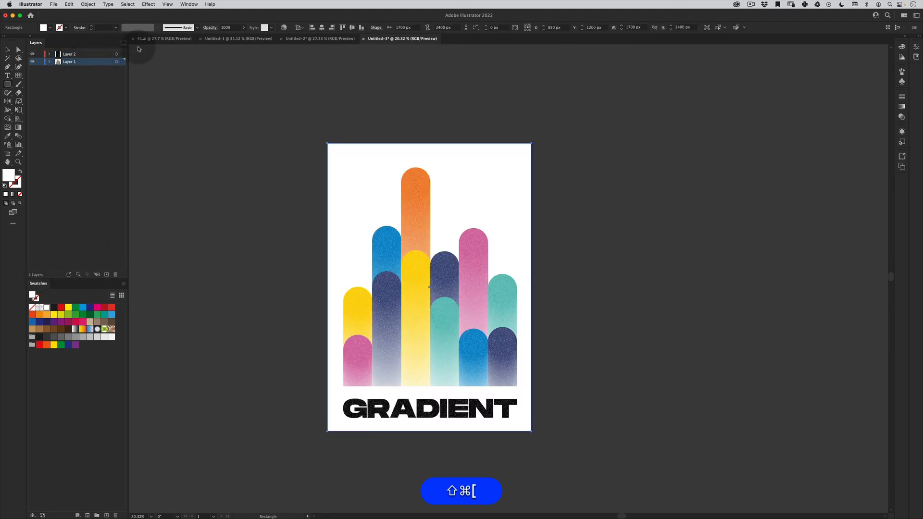
{"action": "key", "text": "super+shift+a"}
- Examine the grain texture on the columns and the GRADIENT headline up close
{"action": "key", "text": "shift+z"}
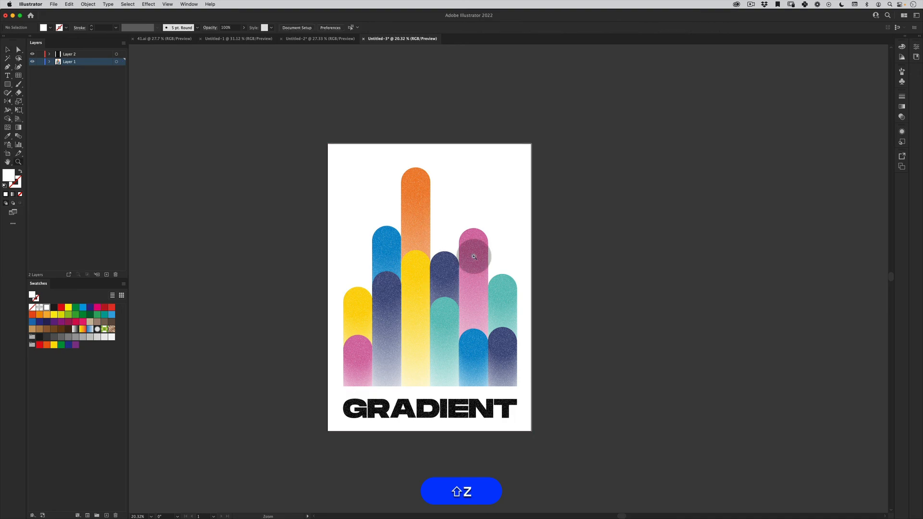
{"action": "left_click_drag", "start_coordinate": [400, 207], "coordinate": [451, 169]}
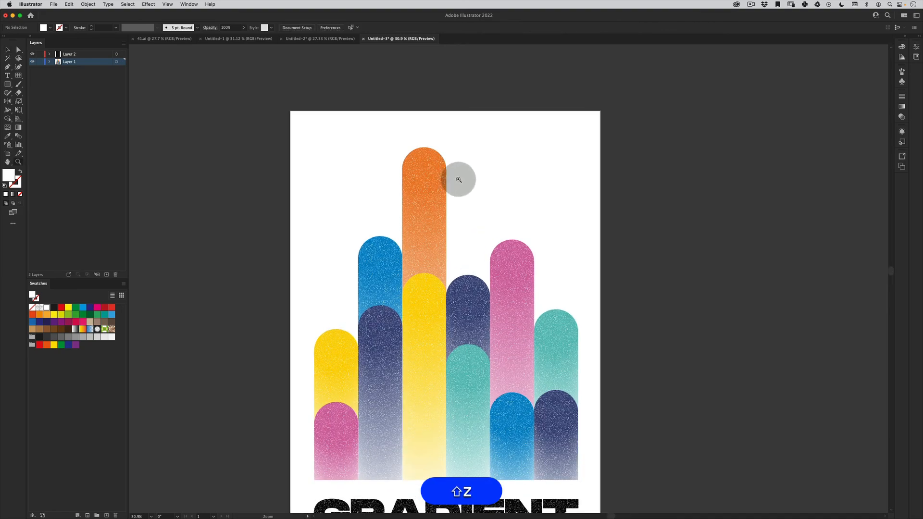
{"action": "left_click_drag", "start_coordinate": [419, 223], "coordinate": [474, 188]}
{"action": "key", "text": "space"}
{"action": "left_click_drag", "start_coordinate": [436, 279], "coordinate": [358, 103]}
{"action": "key", "text": "shift+z"}
{"action": "left_click_drag", "start_coordinate": [397, 215], "coordinate": [395, 304]}
{"action": "key", "text": "space"}
- Select the grain rectangle on Layer 2, drag it off the artboard's edges and undo the move
{"action": "key", "text": "v"}
{"action": "left_click", "coordinate": [402, 229]}
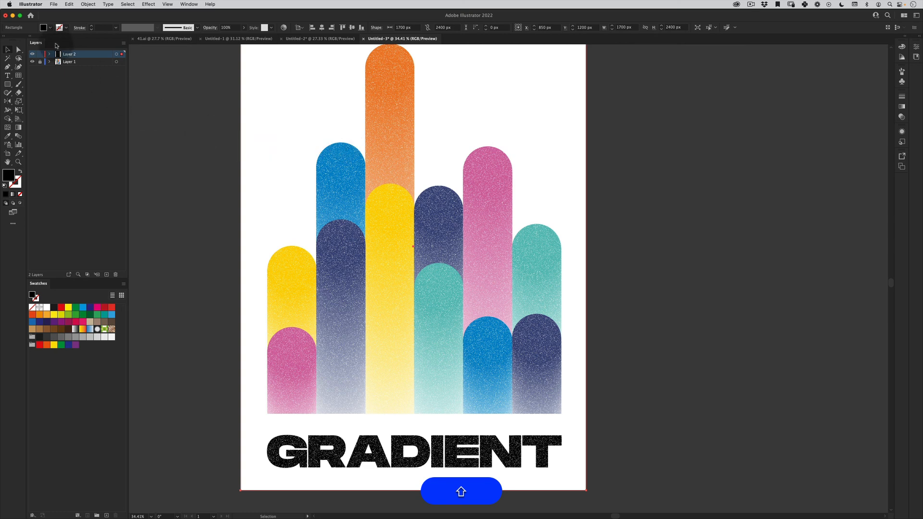
{"action": "key", "text": "shift+v"}
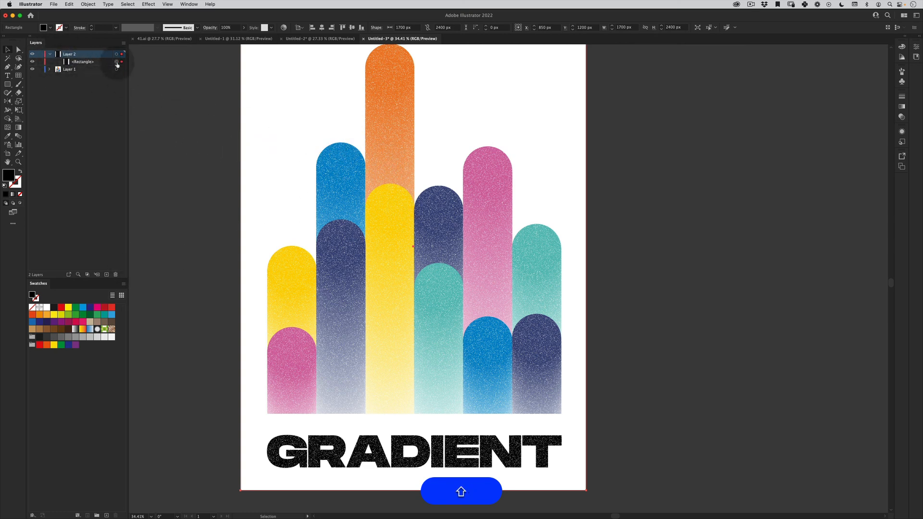
{"action": "key", "text": "shift+v"}
{"action": "left_click", "coordinate": [626, 114]}
{"action": "left_click_drag", "start_coordinate": [416, 210], "coordinate": [330, 284]}
{"action": "key", "text": "shift+super+z"}
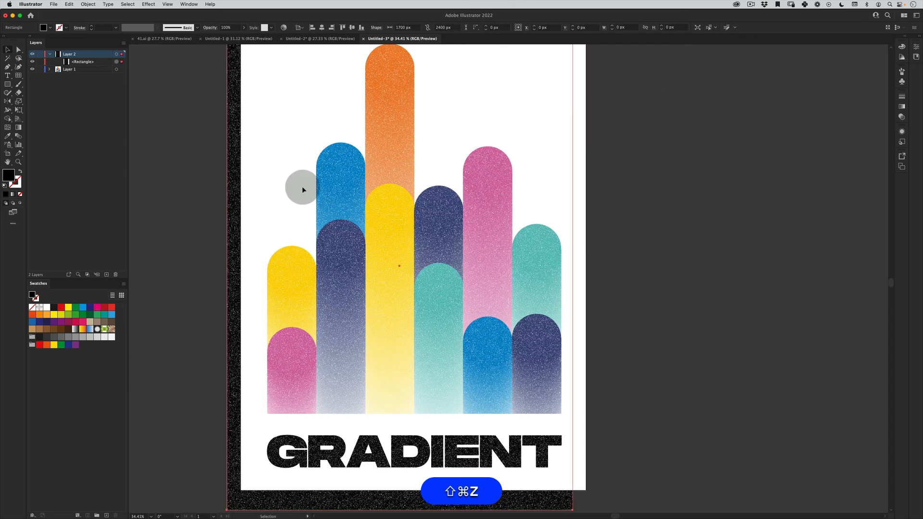
- Set the grain rectangle's opacity to 15% and deselect it
{"action": "left_click", "coordinate": [227, 27]}
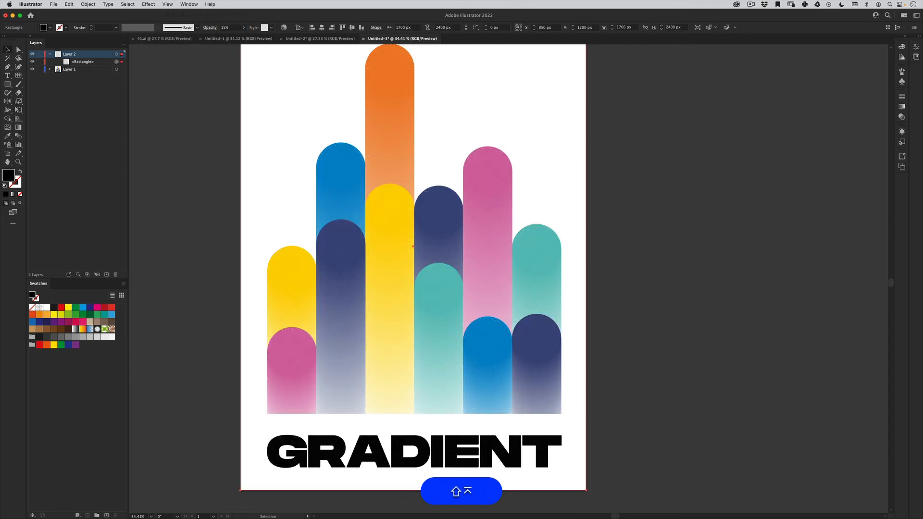
{"action": "key", "text": "v"}
{"action": "left_click", "coordinate": [187, 322]}
- Set the opacity to 25% to strengthen the grain overlay
{"action": "key", "text": "z"}
{"action": "left_click", "coordinate": [487, 224]}
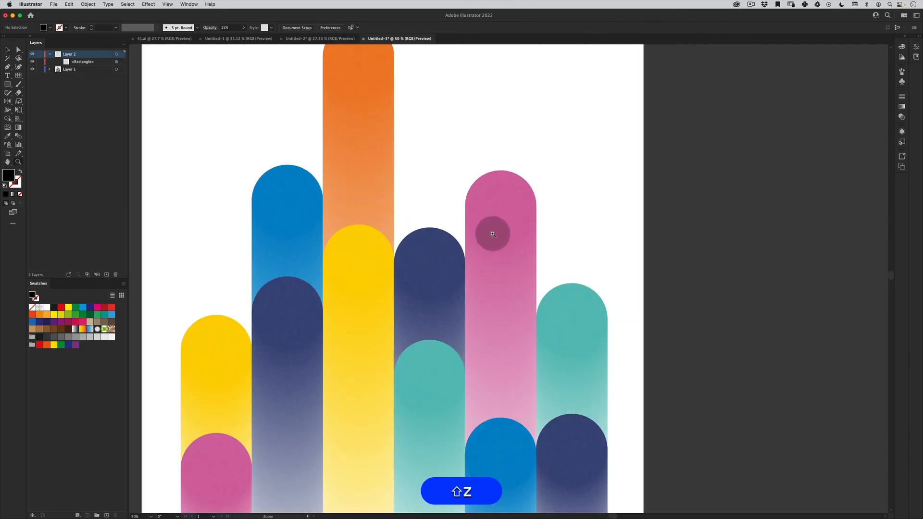
{"action": "left_click_drag", "start_coordinate": [394, 155], "coordinate": [363, 260]}
{"action": "key", "text": "v"}
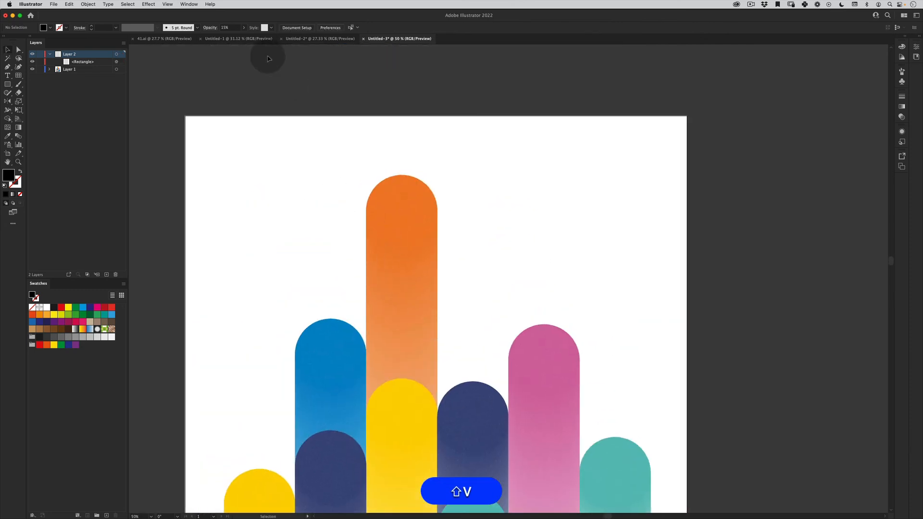
{"action": "left_click", "coordinate": [225, 27]}
{"action": "type", "text": "25"}
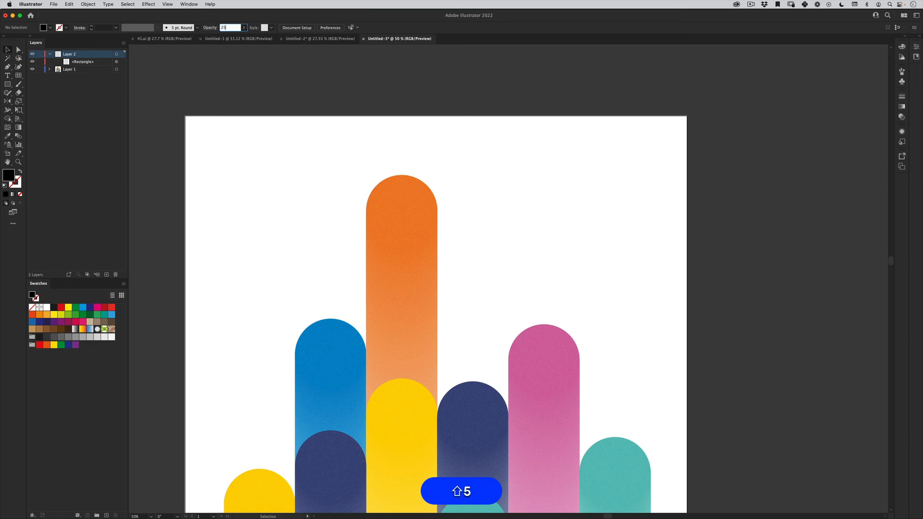
{"action": "key", "text": "Return"}
- Review the whole poster with its columns, headline and softened grain
{"action": "key", "text": "z"}
{"action": "left_click", "coordinate": [430, 265], "text": "alt"}
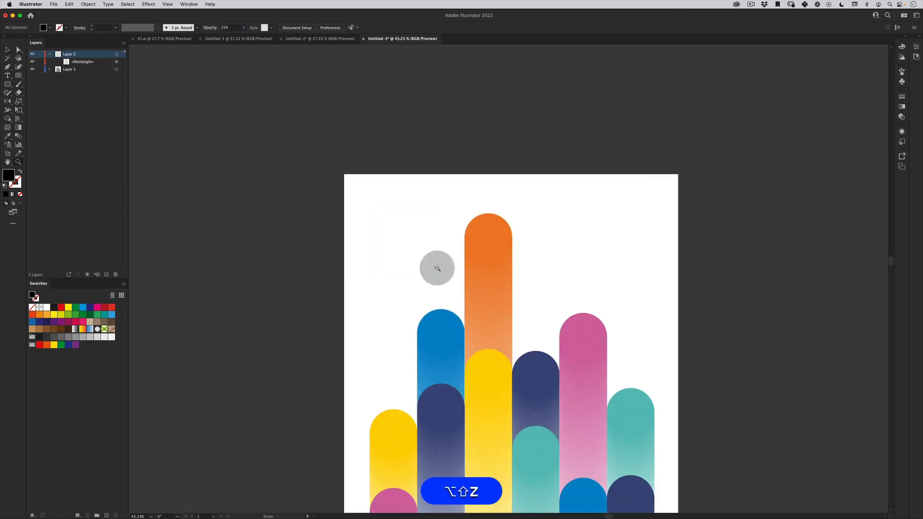
{"action": "left_click_drag", "start_coordinate": [440, 305], "coordinate": [348, 178]}
{"action": "key", "text": "v"}
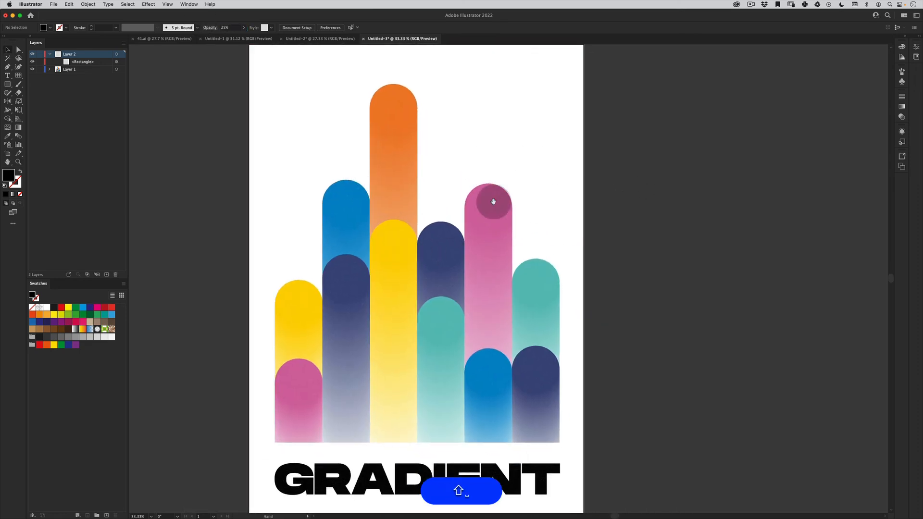
{"action": "key", "text": "shift+super+minus"}
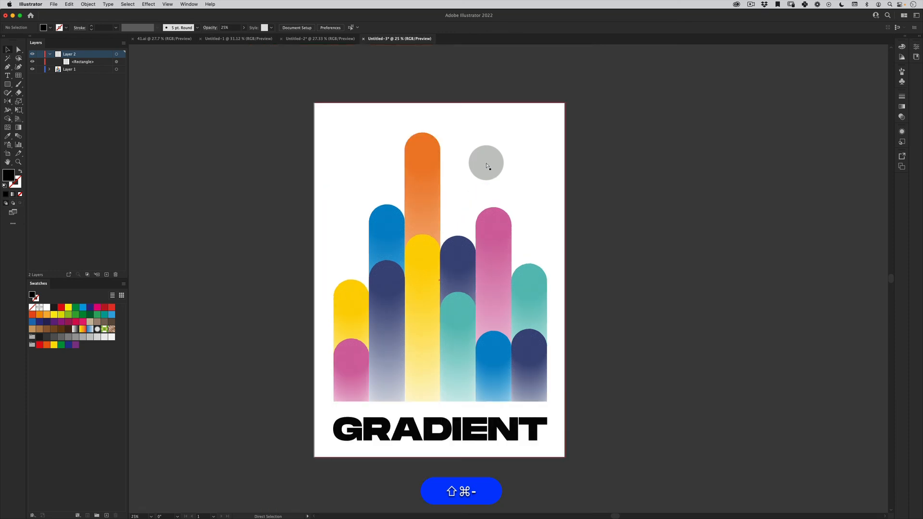
- Select the full-artboard grain rectangle, try it at 25% opacity, and deselect it to inspect the grain up close
{"action": "left_click", "coordinate": [419, 257], "text": "shift"}
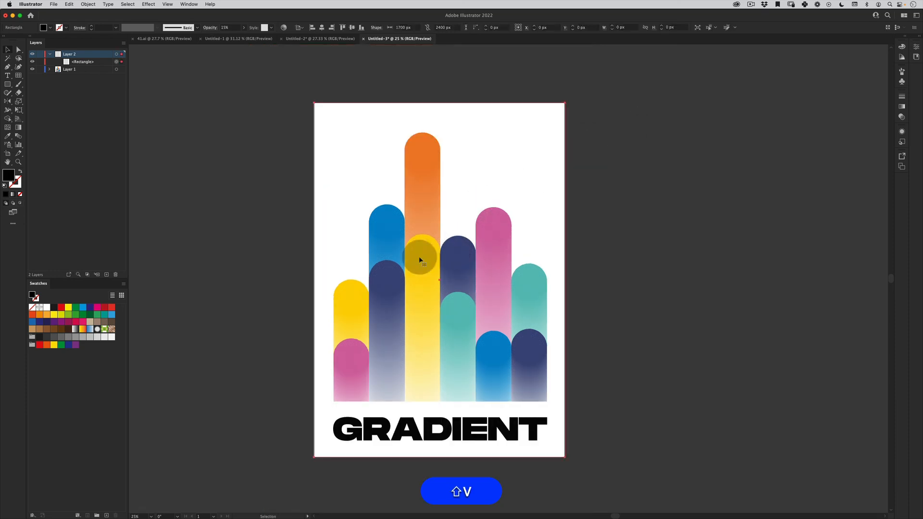
{"action": "left_click", "coordinate": [229, 28]}
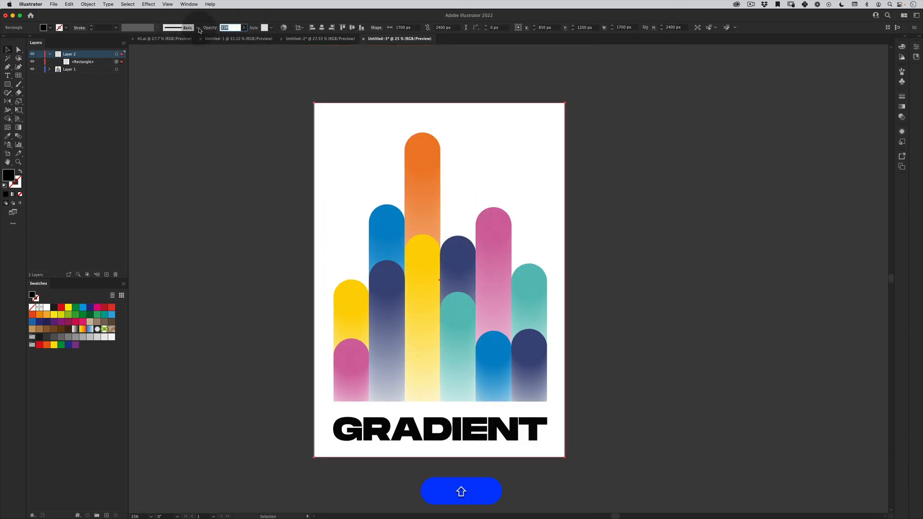
{"action": "type", "text": "25%"}
{"action": "key", "text": "shift+Return"}
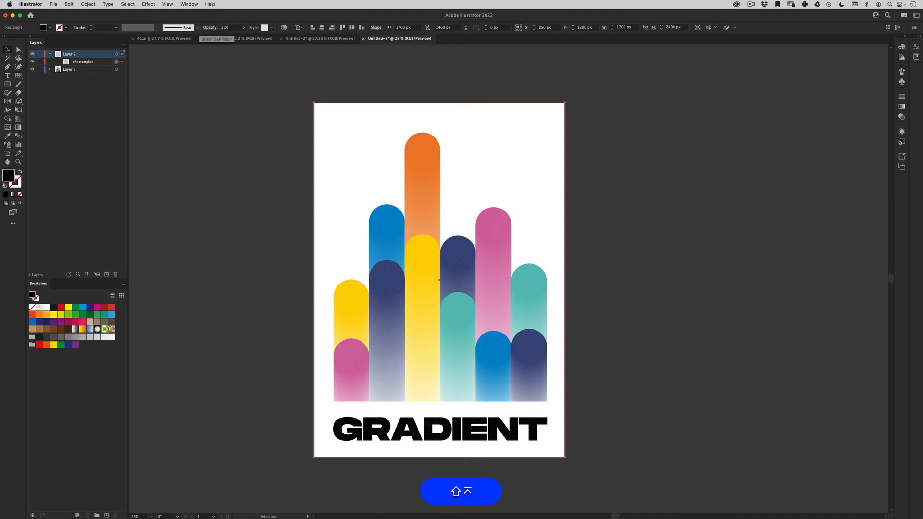
{"action": "key", "text": "v"}
{"action": "left_click", "coordinate": [262, 358]}
{"action": "key", "text": "z"}
{"action": "left_click", "coordinate": [458, 283]}
{"action": "key", "text": "space"}
{"action": "left_click_drag", "start_coordinate": [460, 304], "coordinate": [385, 309]}
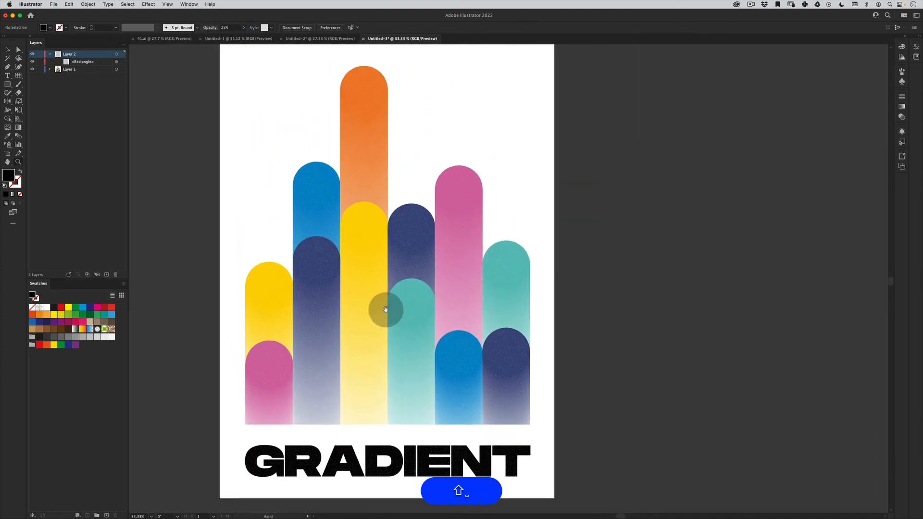
- Reselect the grain rectangle, set its opacity to 15% and deselect it
{"action": "key", "text": "shift+v"}
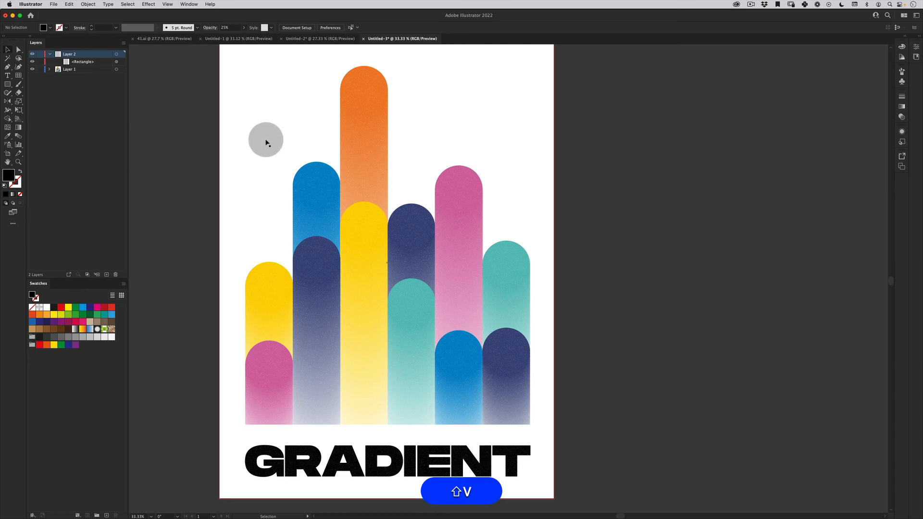
{"action": "left_click", "coordinate": [266, 141]}
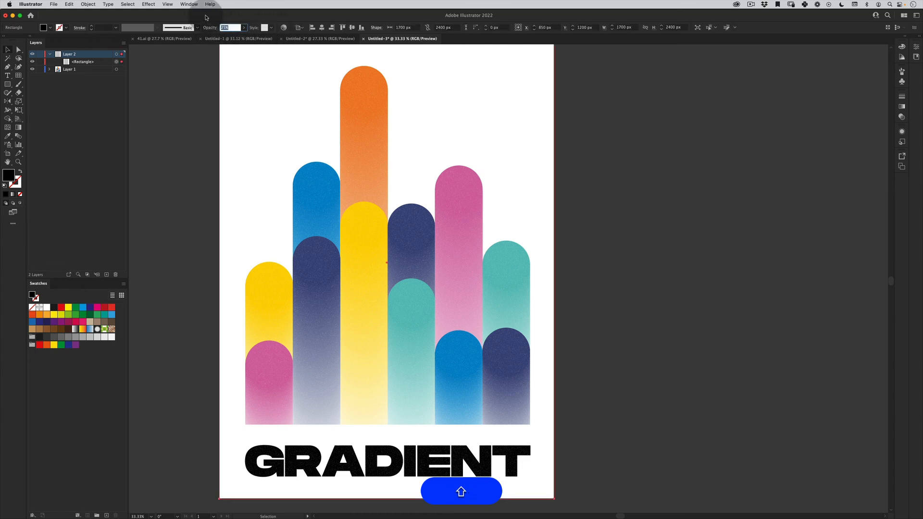
{"action": "type", "text": "15"}
{"action": "key", "text": "Return"}
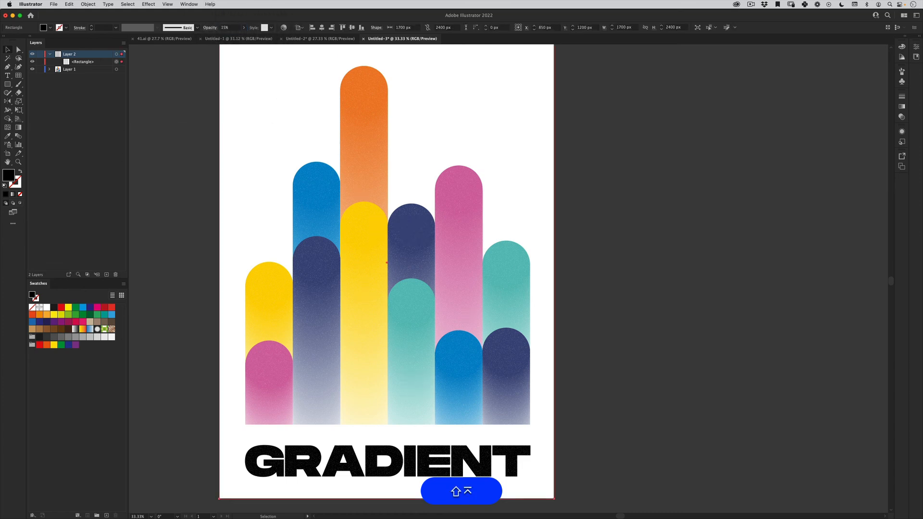
{"action": "key", "text": "v"}
{"action": "left_click", "coordinate": [155, 293]}
- Switch to full-screen mode and centre the whole poster to review the finished design
{"action": "key", "text": "z"}
{"action": "left_click", "coordinate": [387, 205], "text": "alt"}
{"action": "key", "text": "f"}
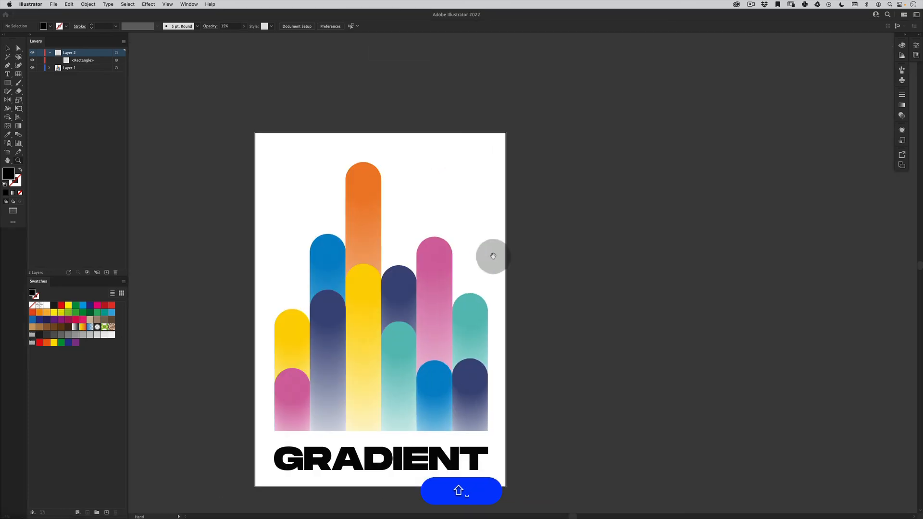
{"action": "left_click_drag", "start_coordinate": [447, 259], "coordinate": [529, 233]}
{"action": "key", "text": "f"}
{"action": "left_click_drag", "start_coordinate": [453, 253], "coordinate": [489, 270]}
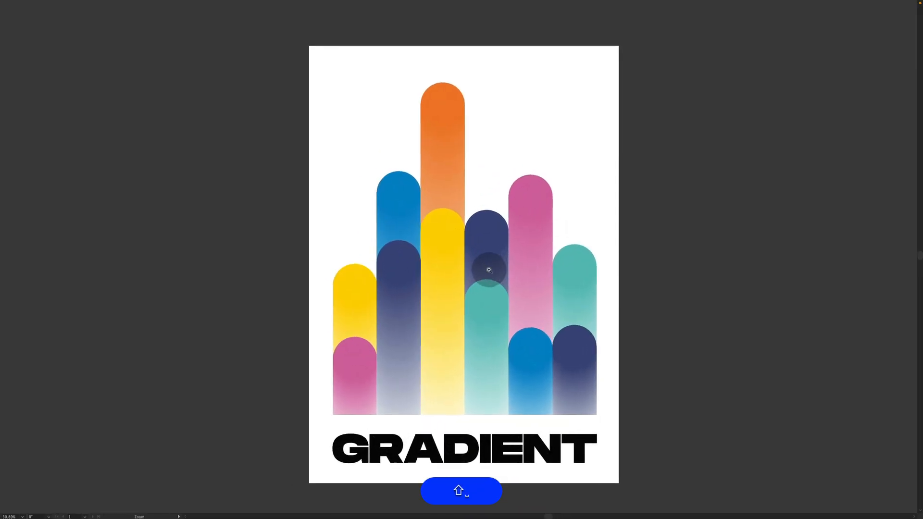